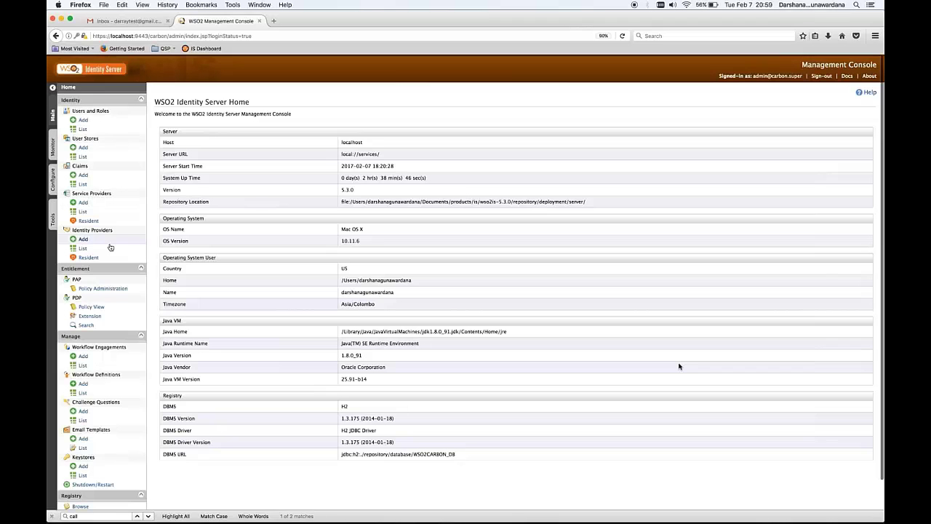
# - Open the Resident identity provider and expand its Password Policies and User Self Registration sections
pyautogui.click(88, 257)
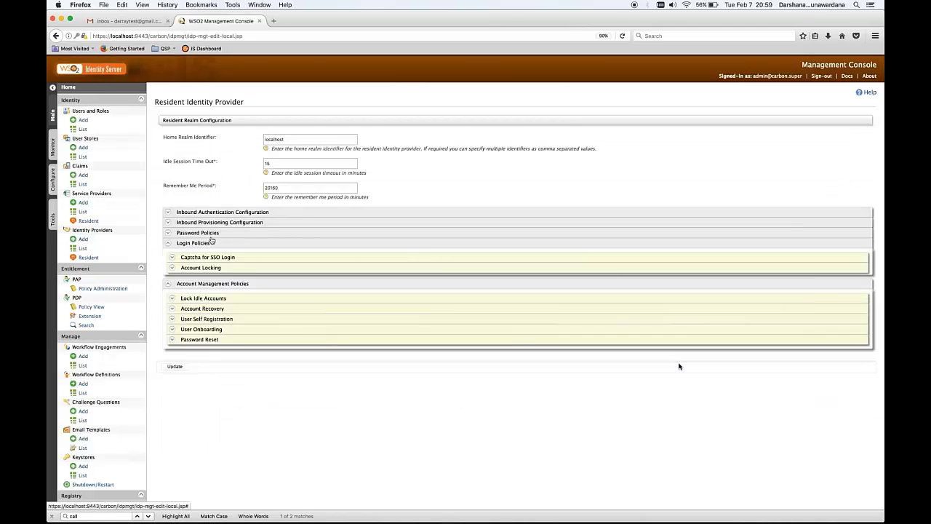
pyautogui.click(204, 232)
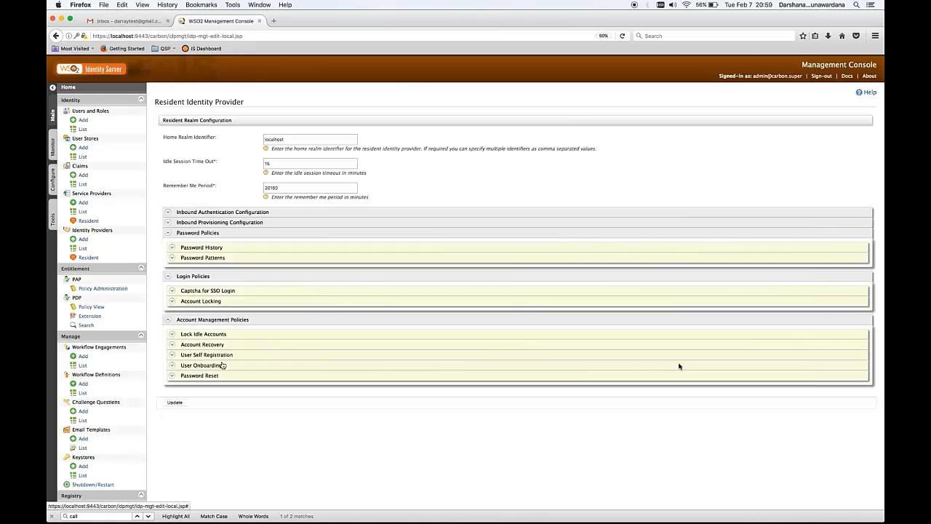
pyautogui.click(218, 355)
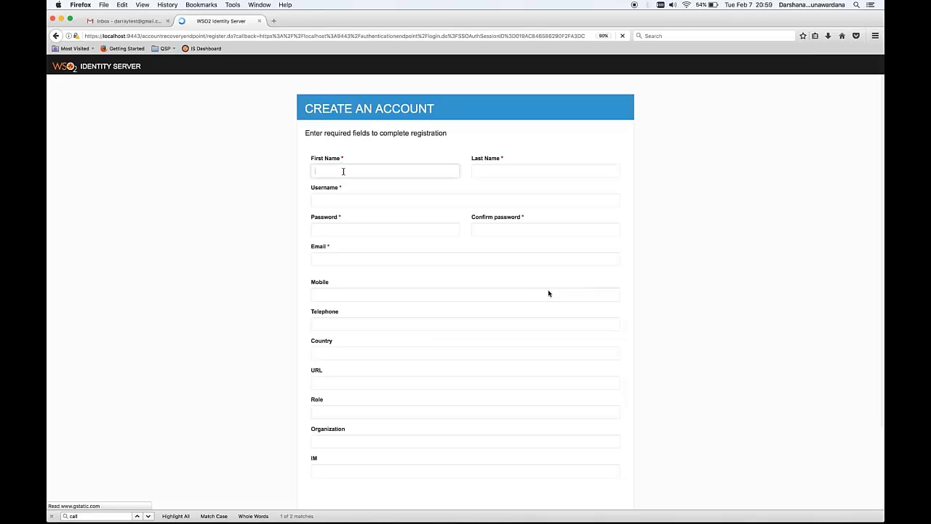
# - Enter the new user's first name, last name and username in the sign-up form
pyautogui.write('arshana')
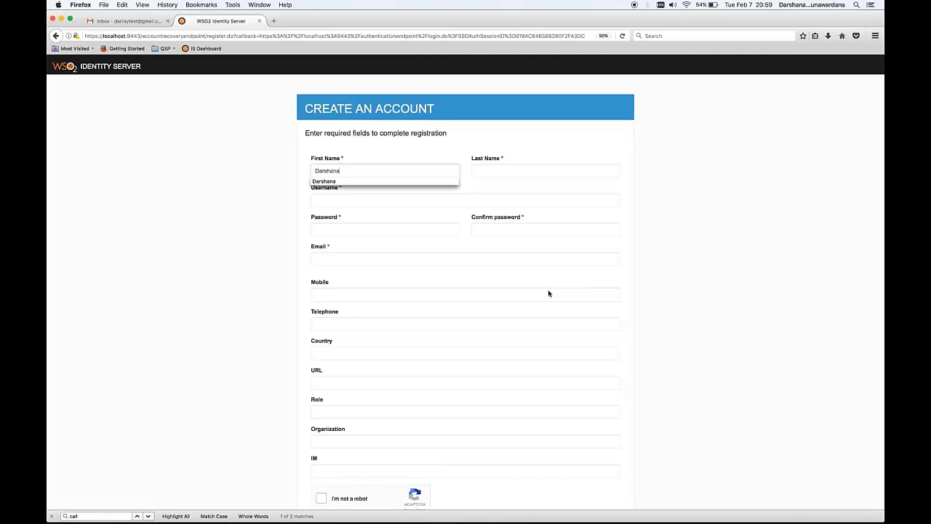
pyautogui.click(501, 169)
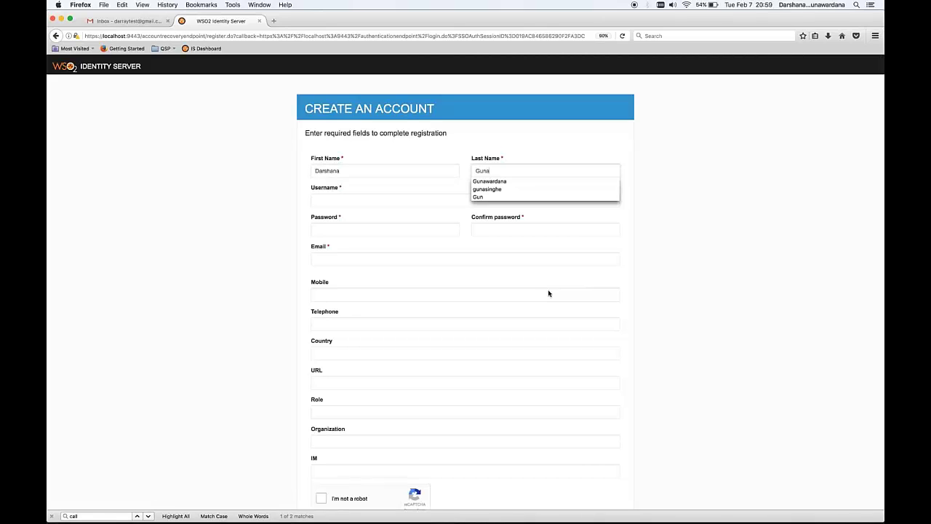
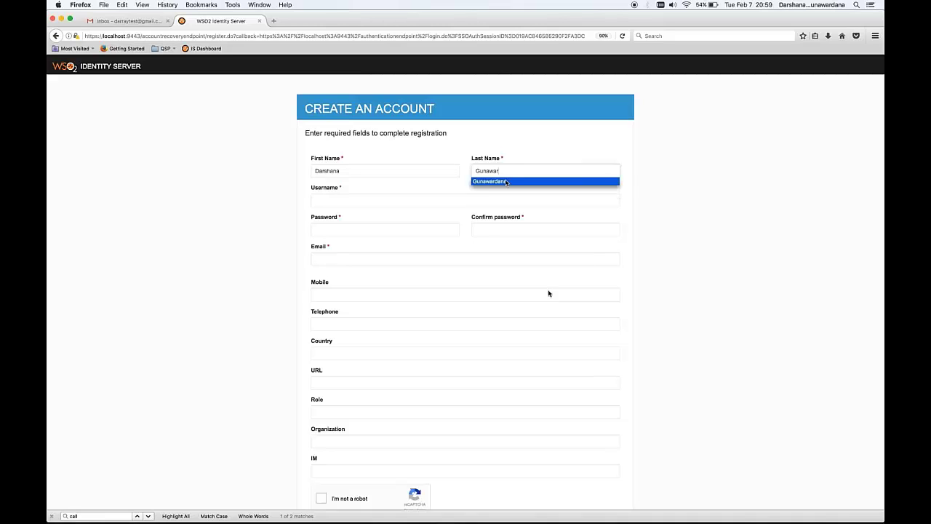
pyautogui.click(505, 181)
pyautogui.click(470, 200)
pyautogui.write('dar')
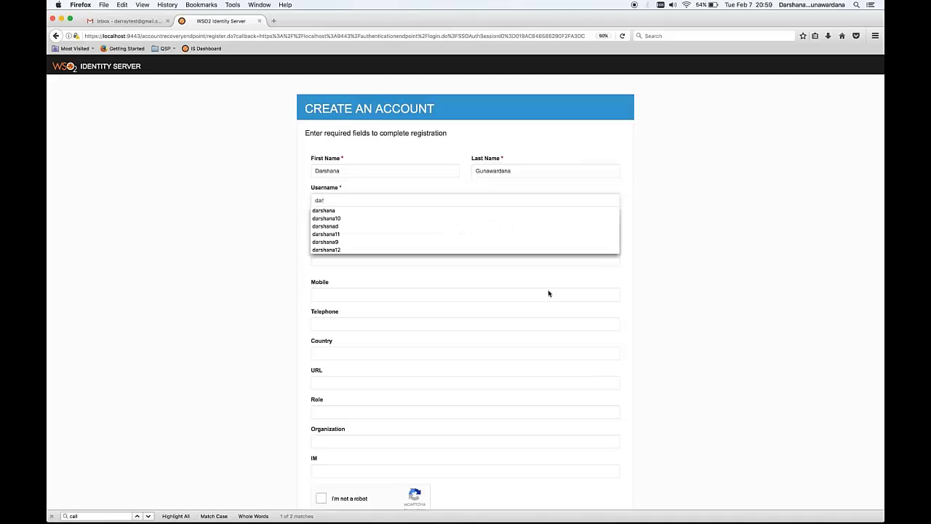
pyautogui.write('shana')
pyautogui.press('super+a')
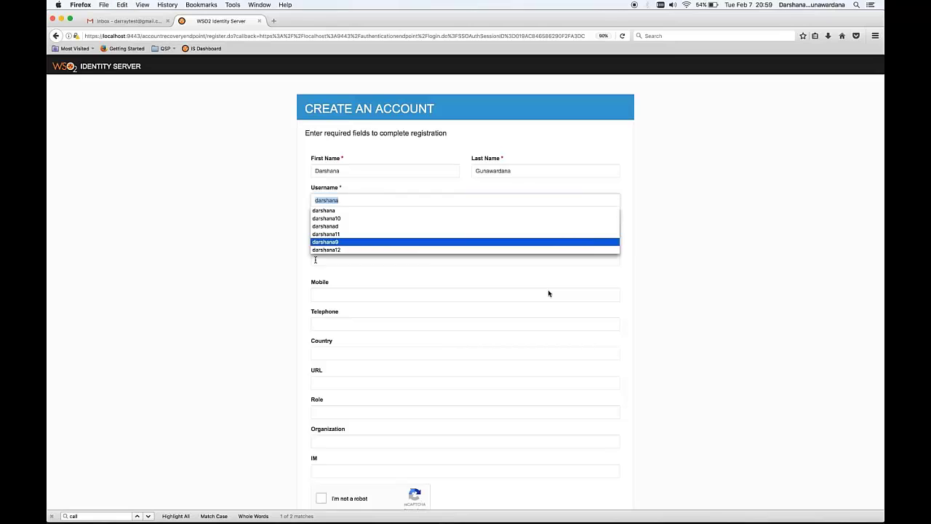
pyautogui.click(338, 248)
# - Paste the password into both password fields and fill in the suggested email address
pyautogui.click(407, 230)
pyautogui.press('super+v')
pyautogui.click(486, 231)
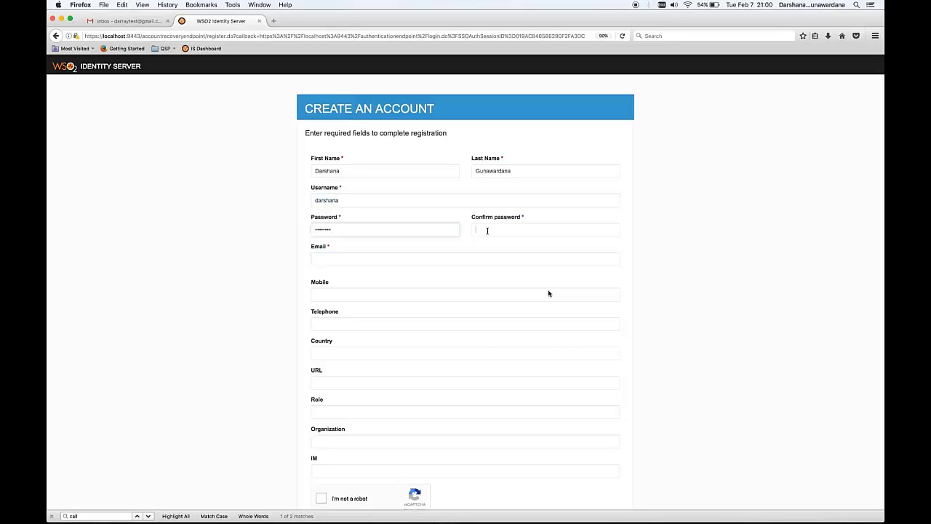
pyautogui.press('super+v')
pyautogui.click(438, 259)
pyautogui.write('darr')
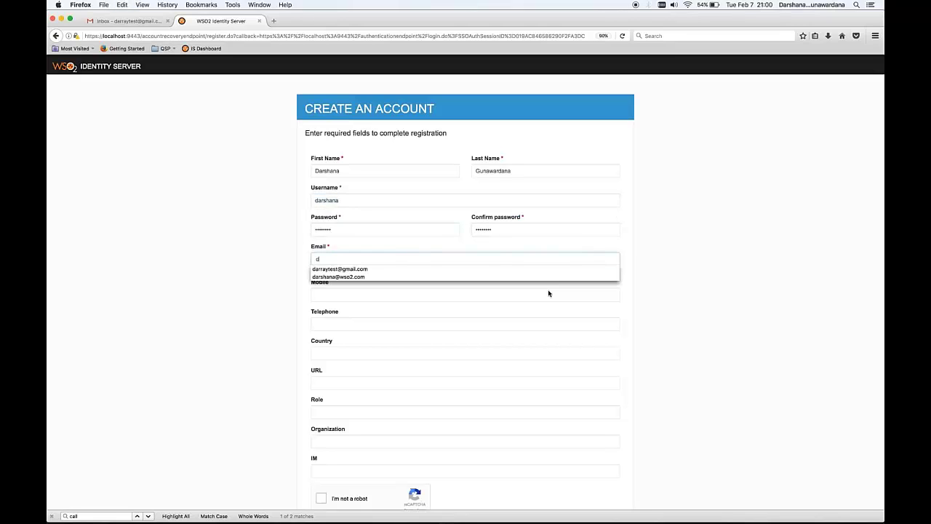
pyautogui.click(426, 268)
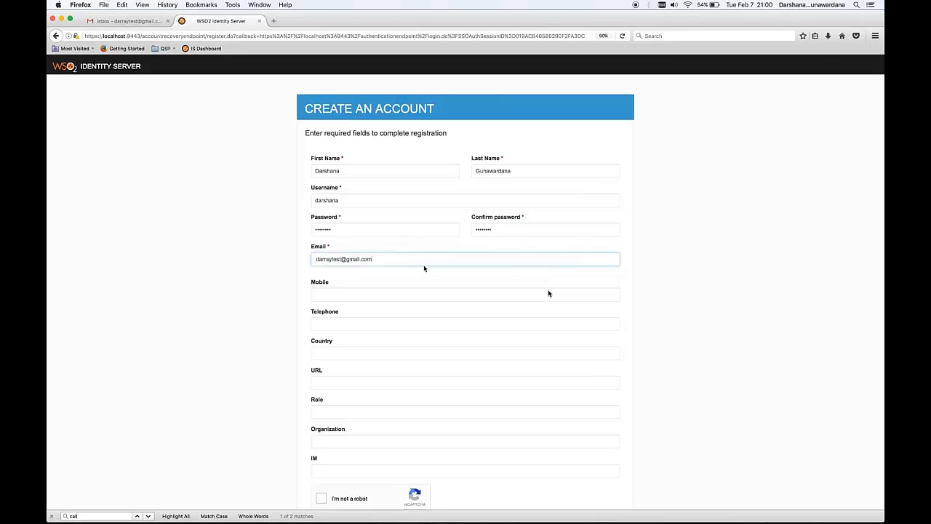
# - Solve the reCAPTCHA by selecting the store-front images, then submit the registration
pyautogui.click(322, 498)
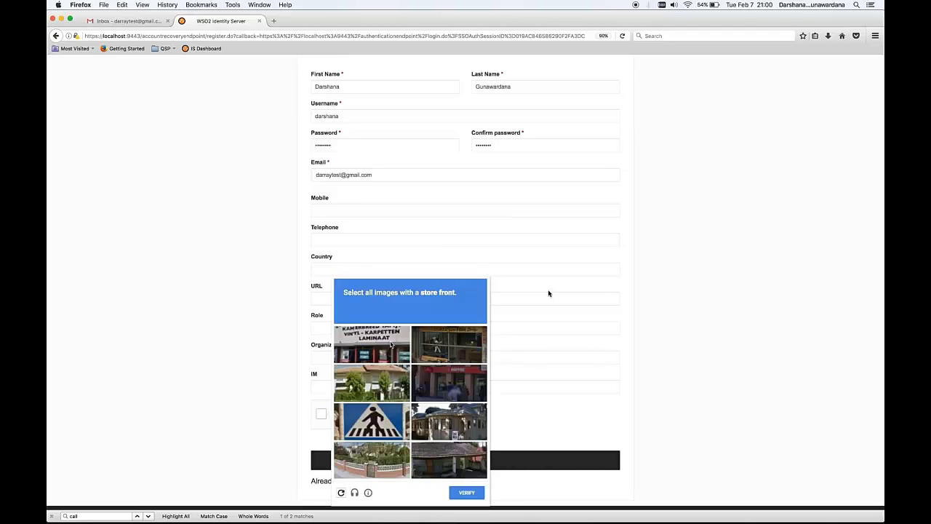
pyautogui.click(390, 345)
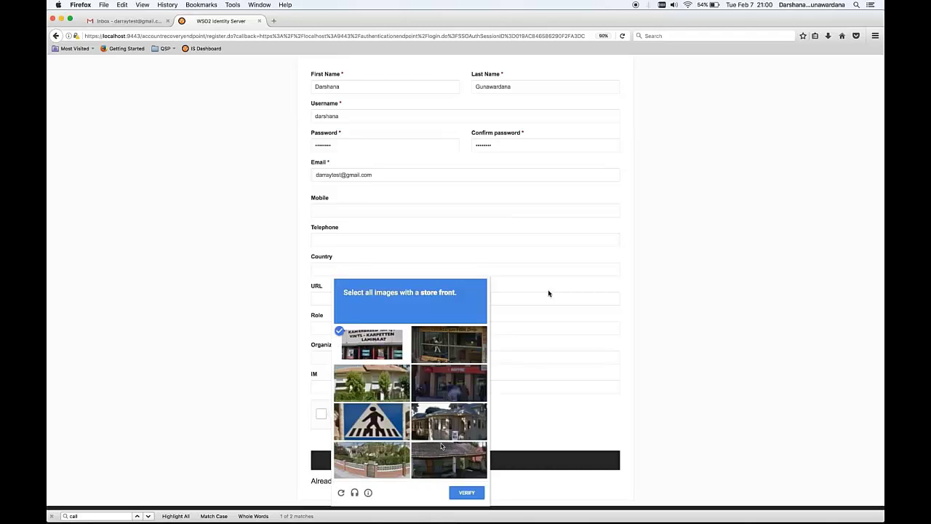
pyautogui.click(450, 458)
pyautogui.click(446, 345)
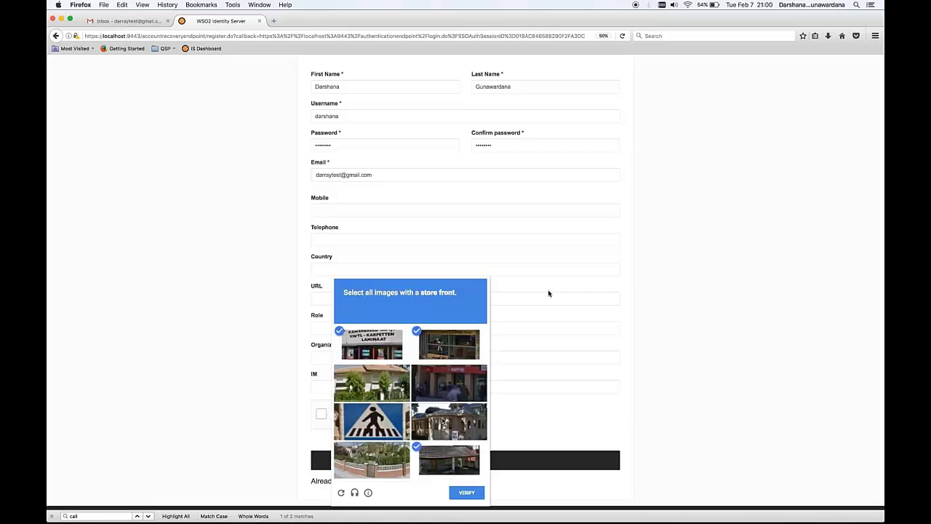
pyautogui.click(466, 492)
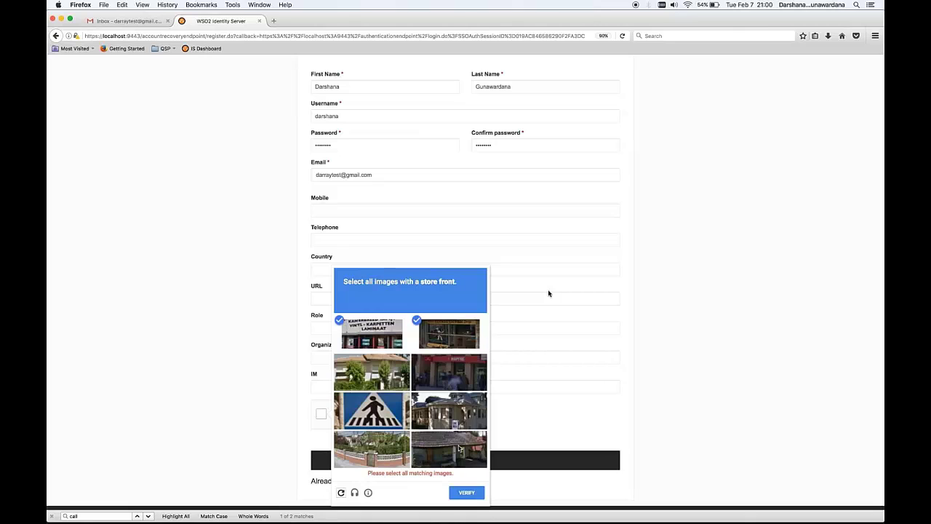
pyautogui.click(459, 448)
pyautogui.click(470, 492)
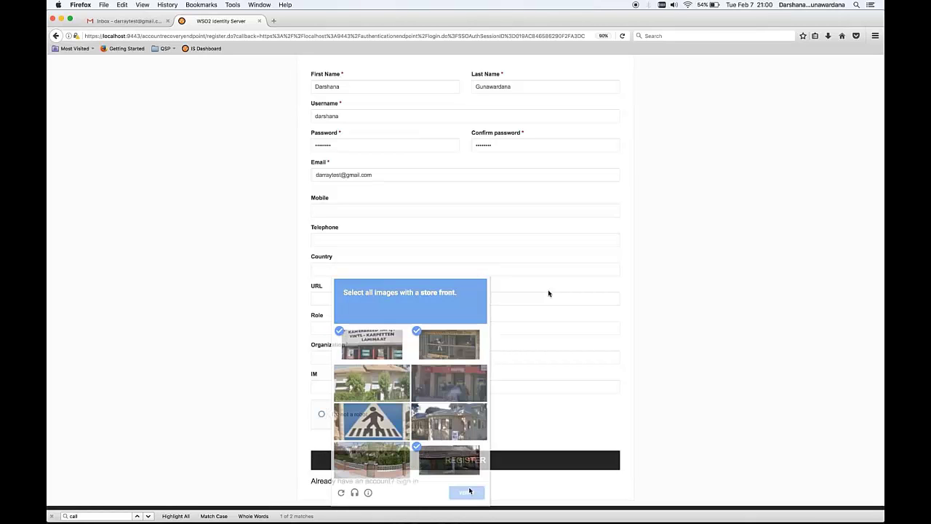
pyautogui.click(475, 462)
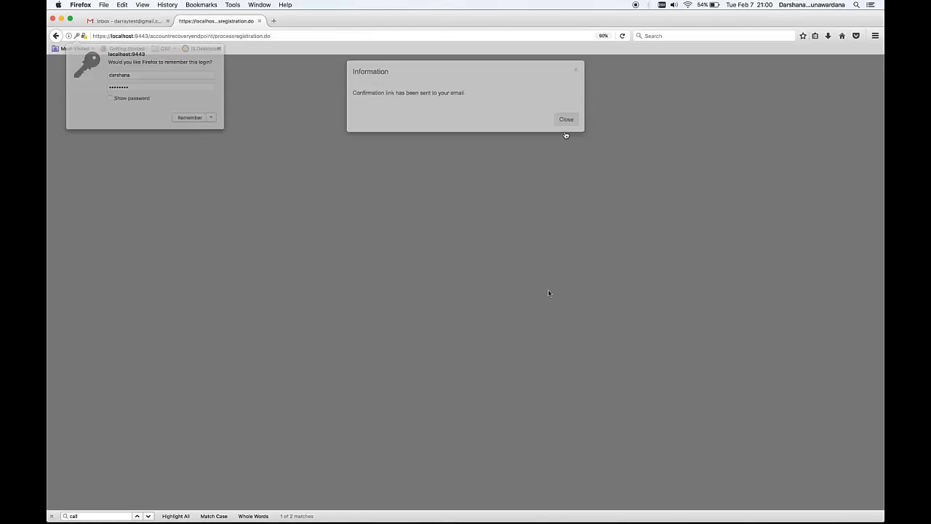
# - Dismiss the notice, then open the Account Confirmation email in Gmail and confirm the registration
pyautogui.click(565, 127)
pyautogui.click(129, 21)
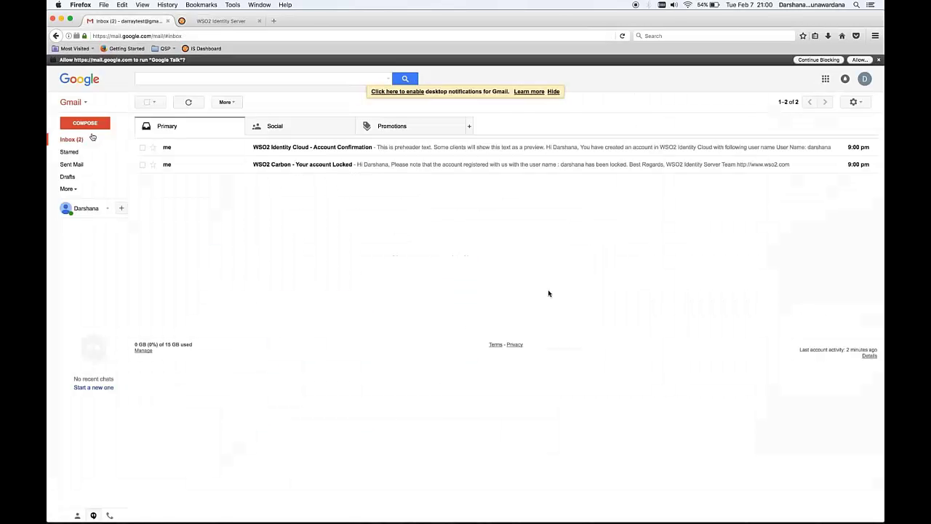
pyautogui.click(305, 165)
pyautogui.click(168, 104)
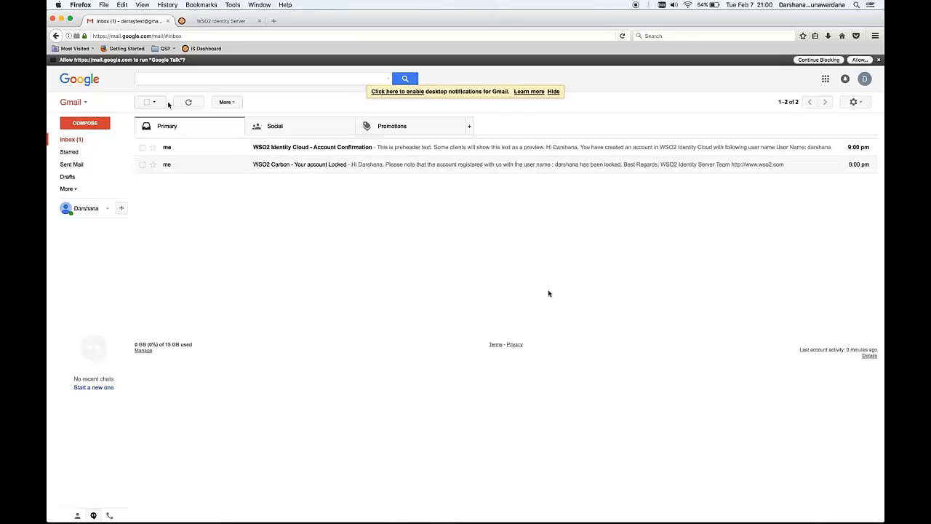
pyautogui.click(281, 147)
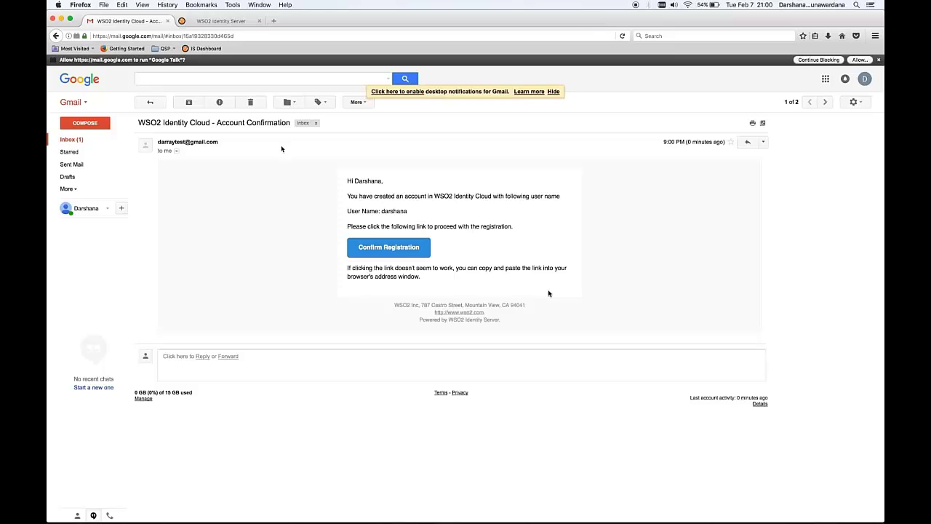
pyautogui.click(379, 249)
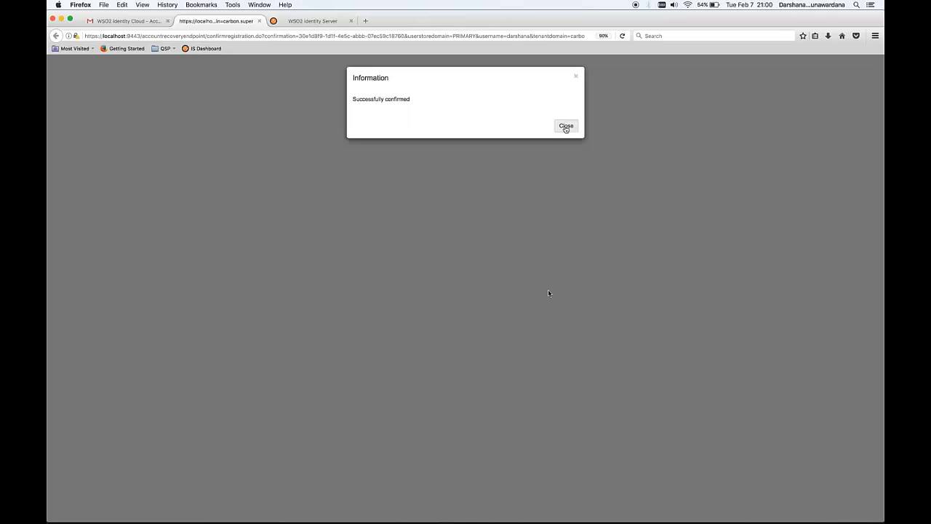
# - Dismiss the confirmed notice and read the account unlocked email in Gmail
pyautogui.click(566, 127)
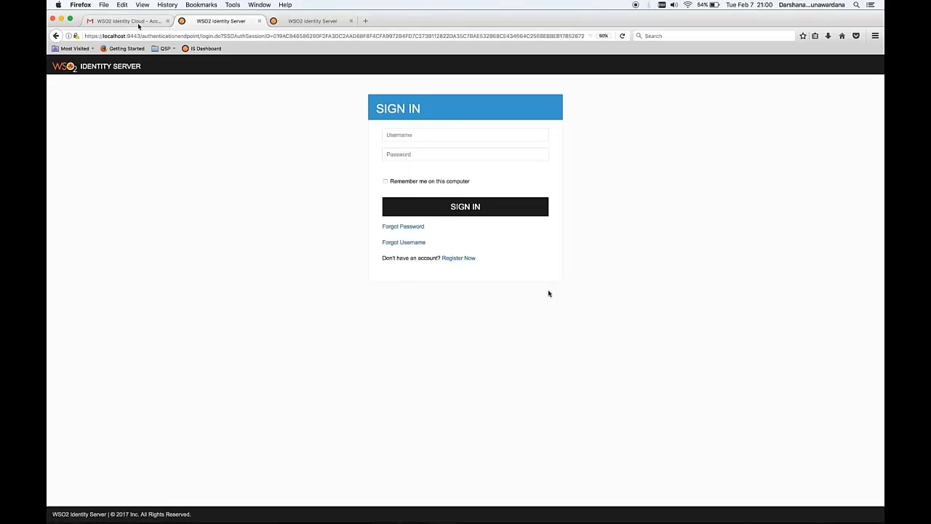
pyautogui.click(139, 25)
pyautogui.click(149, 102)
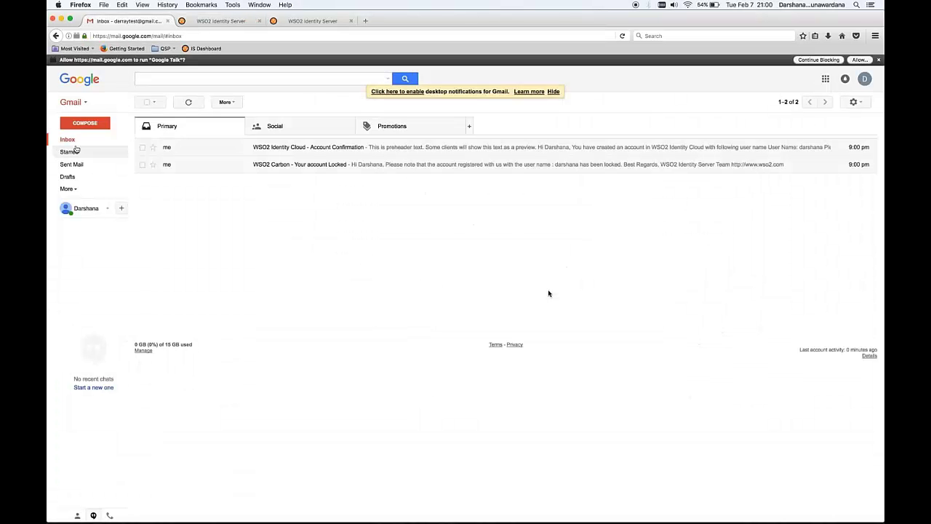
pyautogui.click(291, 147)
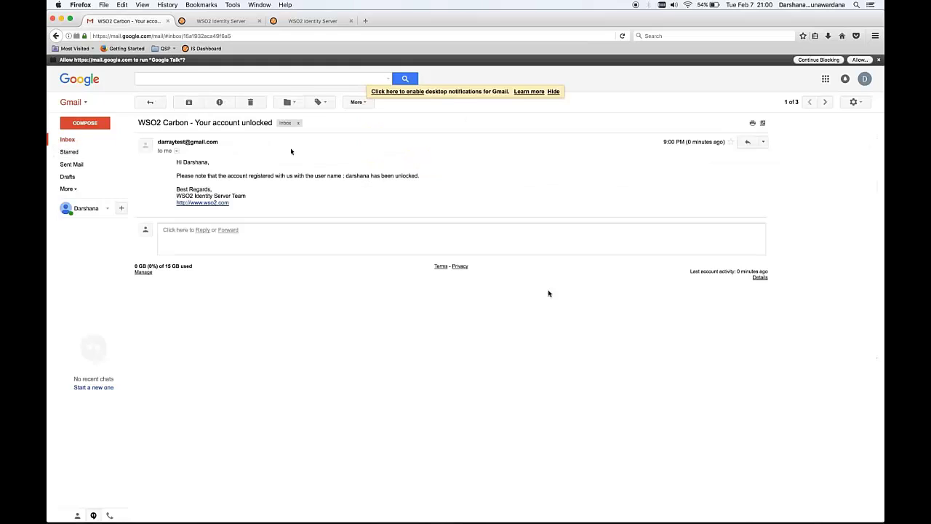
pyautogui.click(158, 102)
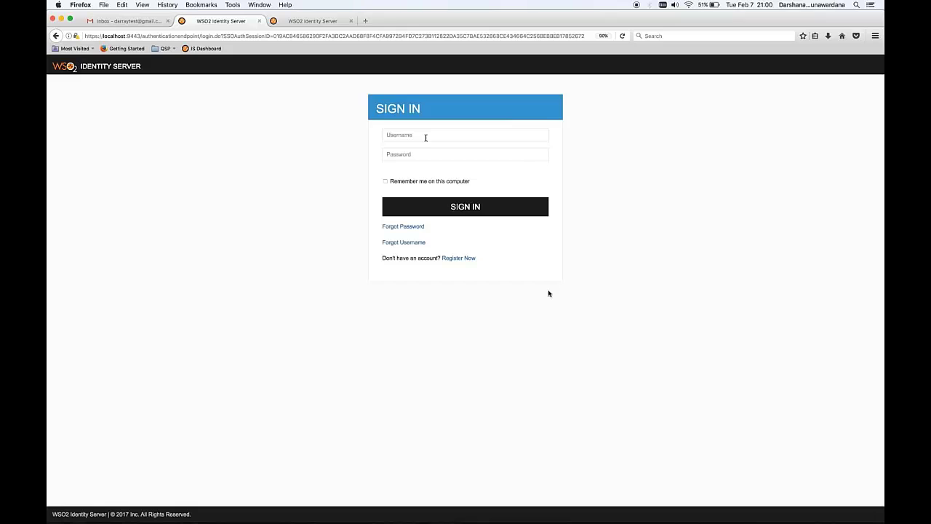
# - Sign in to the User Portal with the new account's username and password
pyautogui.click(426, 137)
pyautogui.write('darshana')
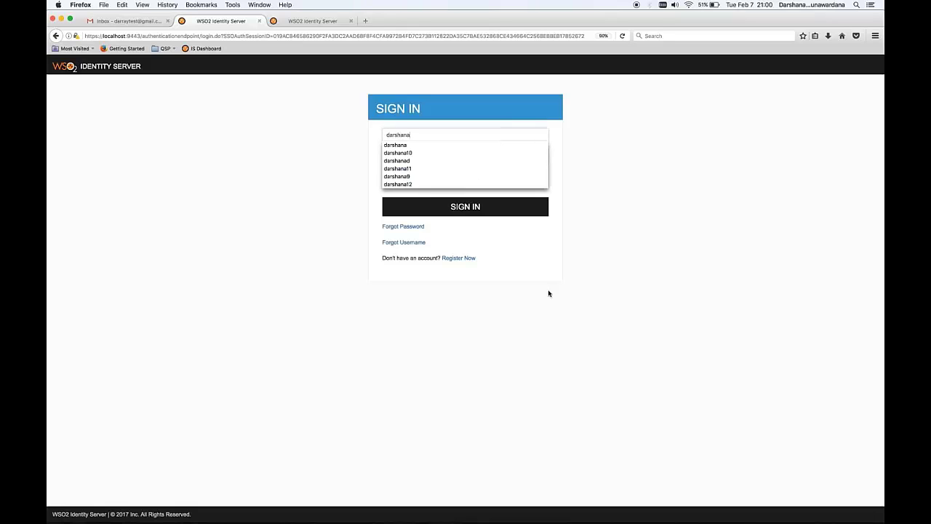
pyautogui.press('Tab')
pyautogui.write('********')
pyautogui.click(459, 209)
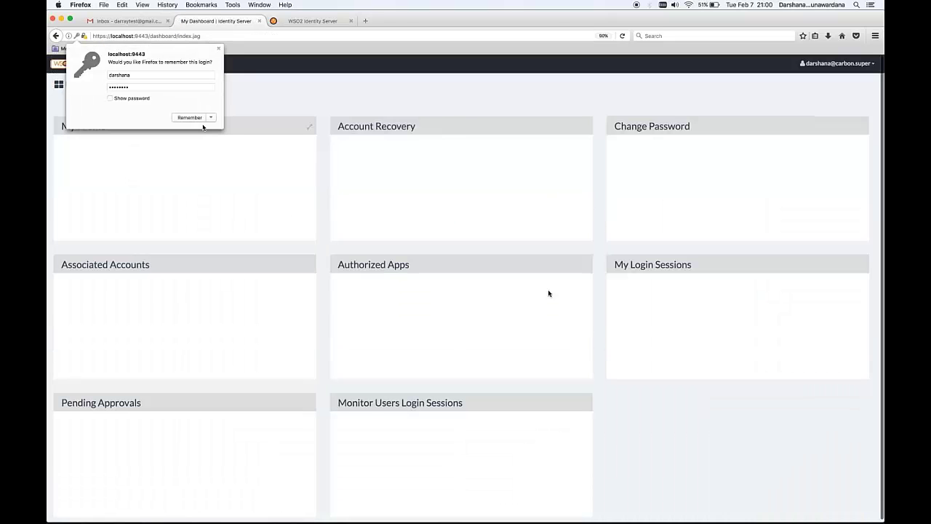
pyautogui.click(218, 49)
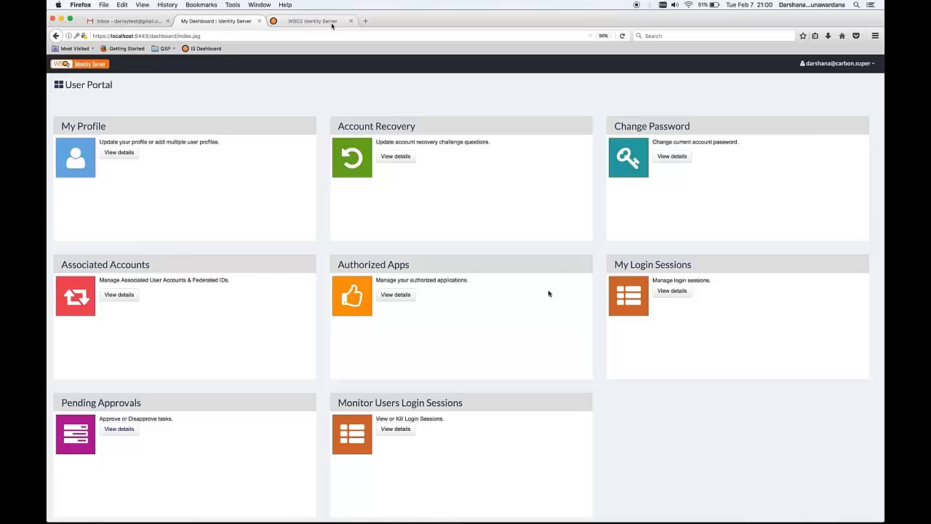
pyautogui.click(364, 22)
# - Load the localhost Management Console and sign in as admin with the administrator password
pyautogui.write('localhost/')
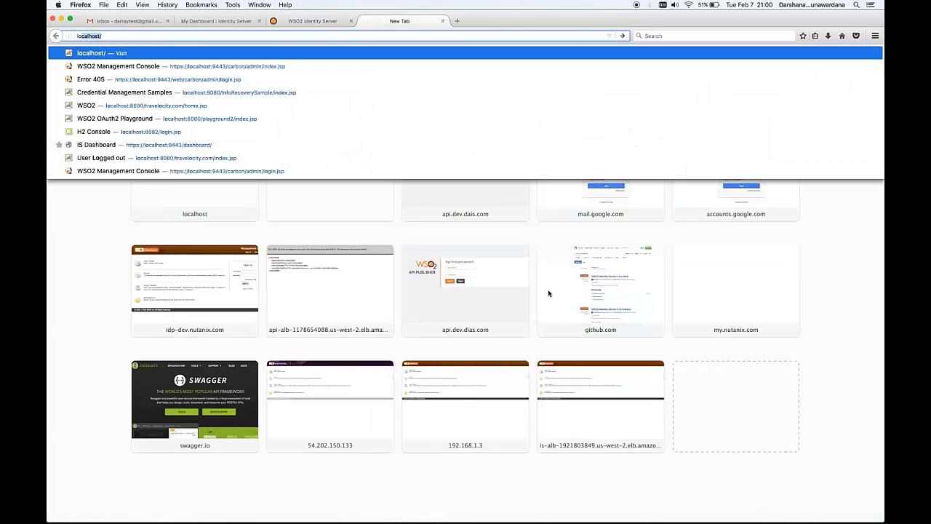
pyautogui.press('Up')
pyautogui.press('Return')
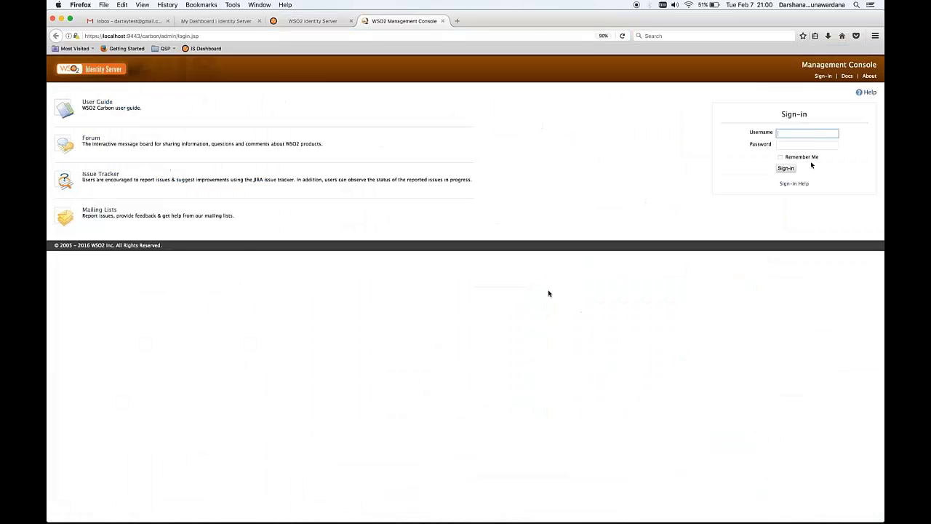
pyautogui.write('ad')
pyautogui.write('mi')
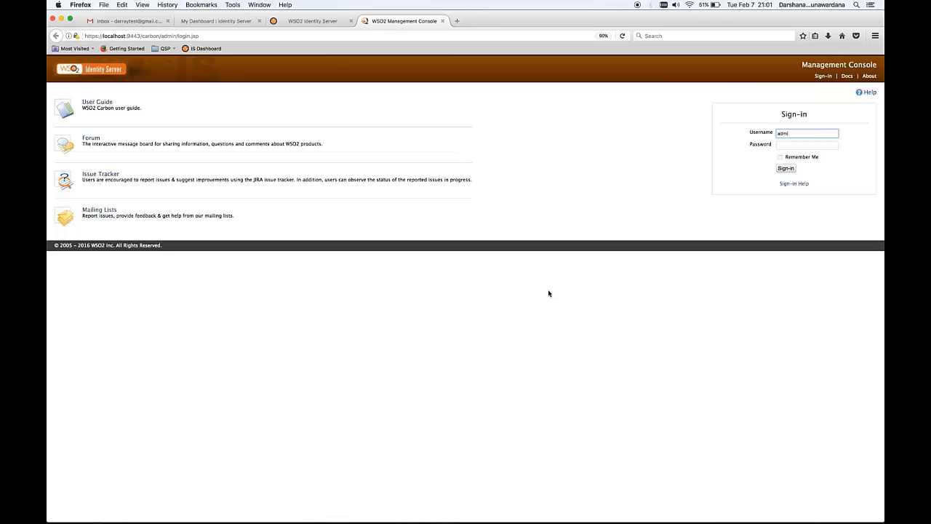
pyautogui.write('n')
pyautogui.press('Tab')
pyautogui.write('admin')
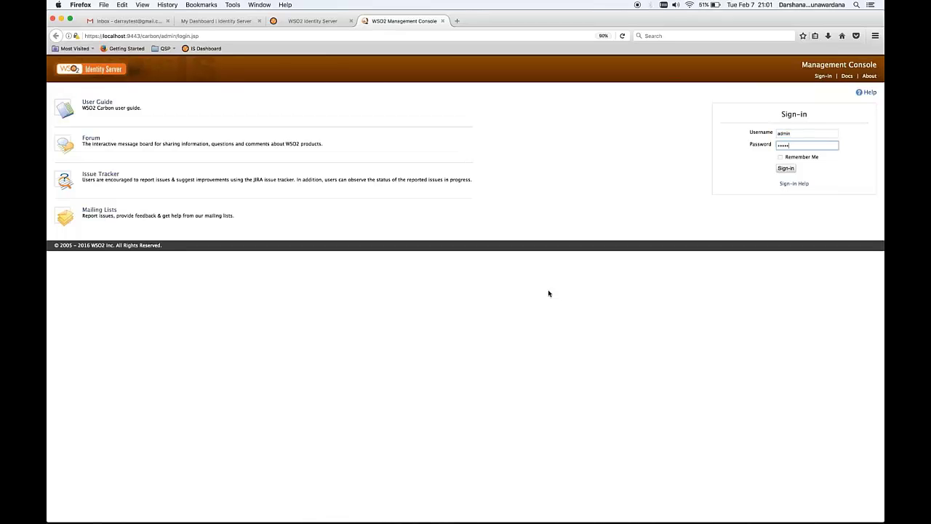
pyautogui.press('Return')
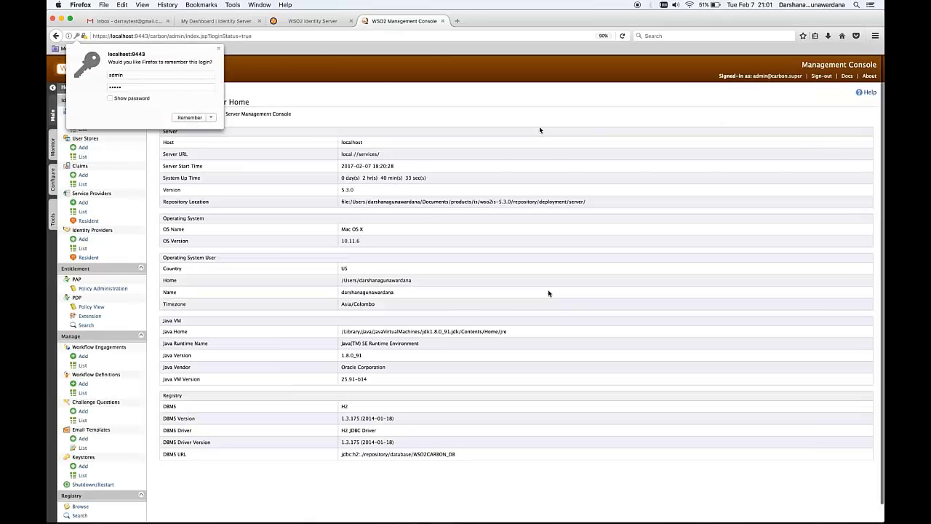
pyautogui.click(539, 129)
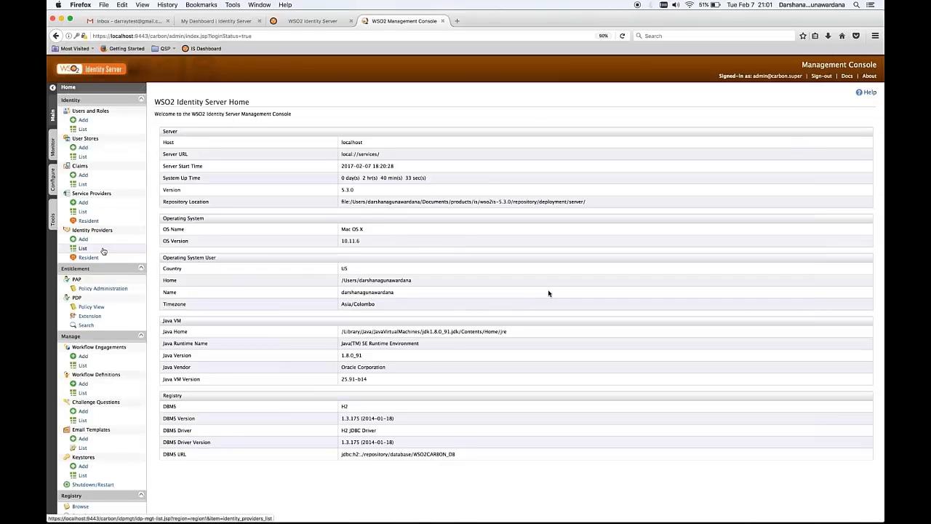
# - Enable the useradd workflow engagement and confirm it
pyautogui.click(103, 250)
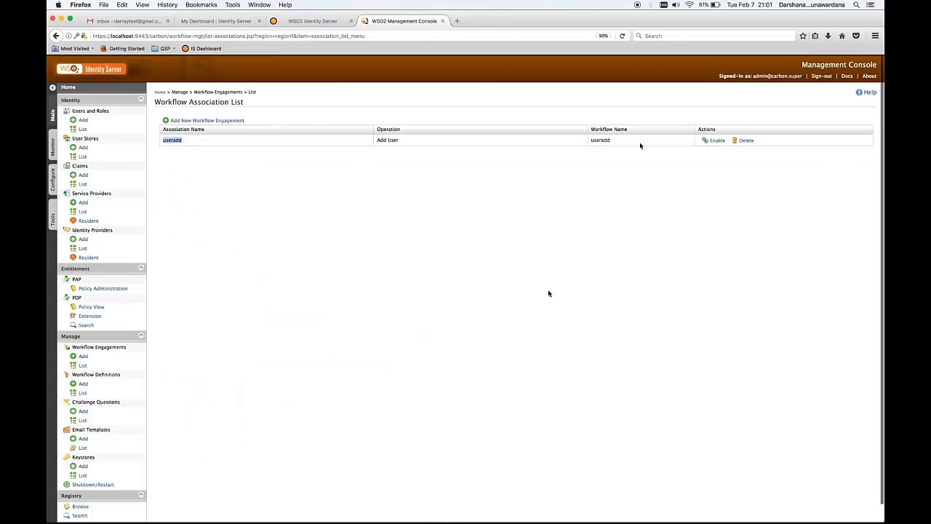
pyautogui.click(712, 141)
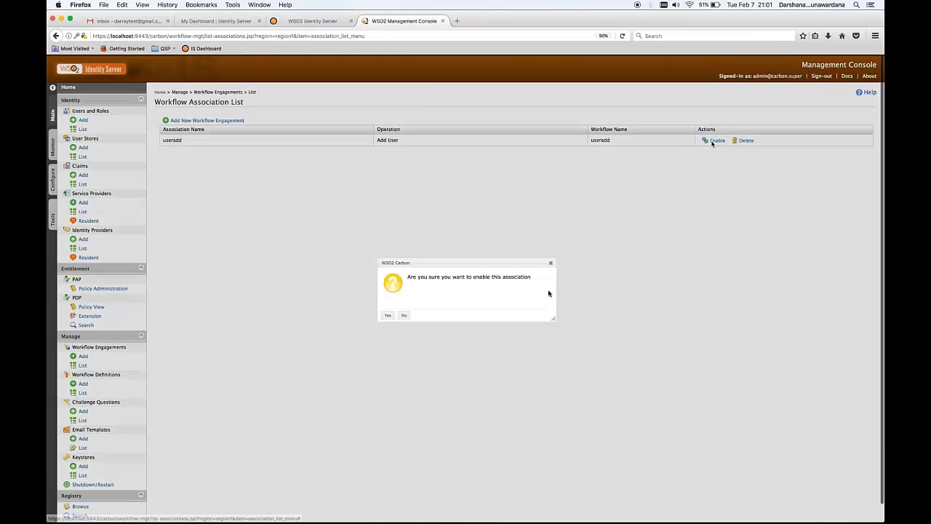
pyautogui.press('Return')
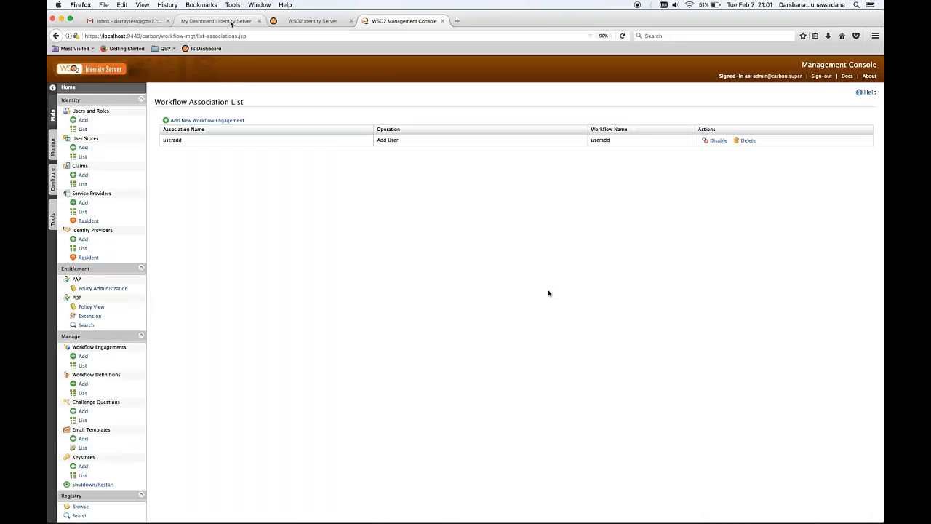
pyautogui.click(231, 22)
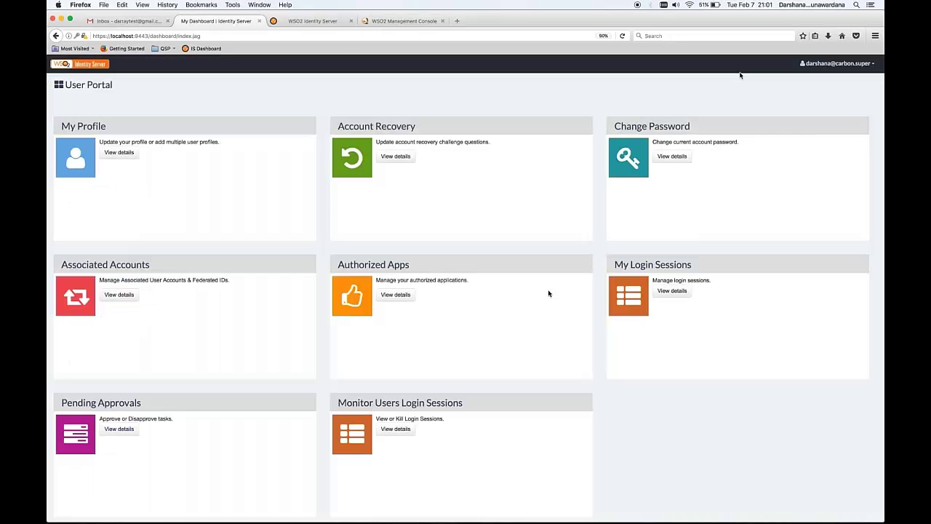
# - Sign out of the User Portal and open the self-registration form
pyautogui.click(837, 63)
pyautogui.click(830, 84)
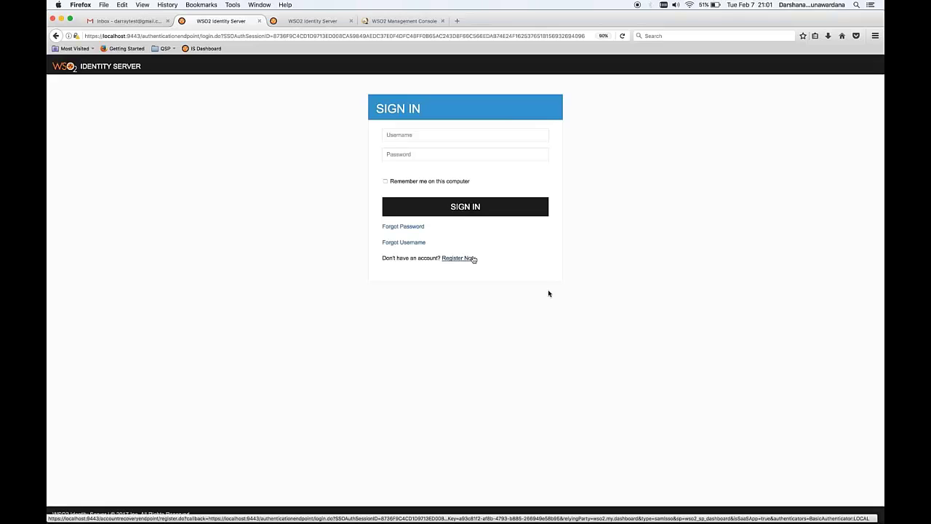
pyautogui.click(470, 258)
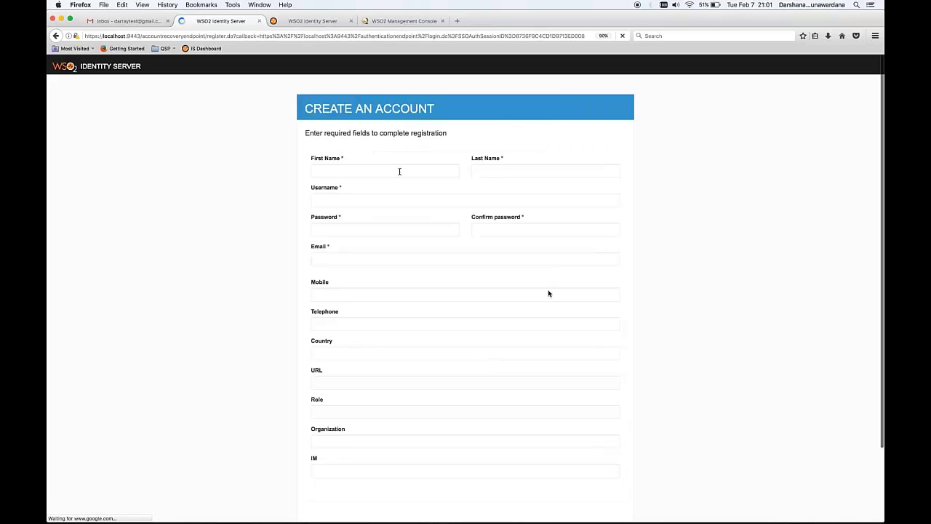
# - Enter the second user's first name, last name and username
pyautogui.click(399, 171)
pyautogui.write('Johan')
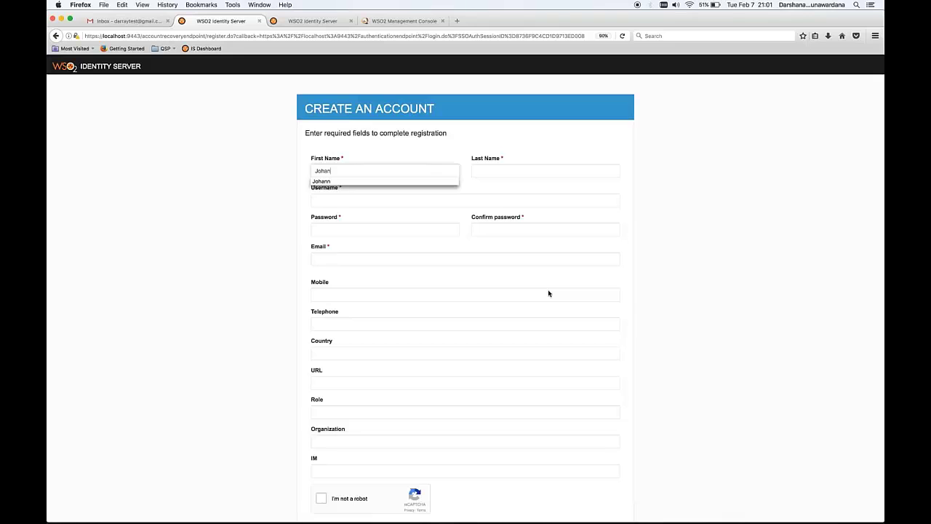
pyautogui.write('n')
pyautogui.press('Tab')
pyautogui.write('Na')
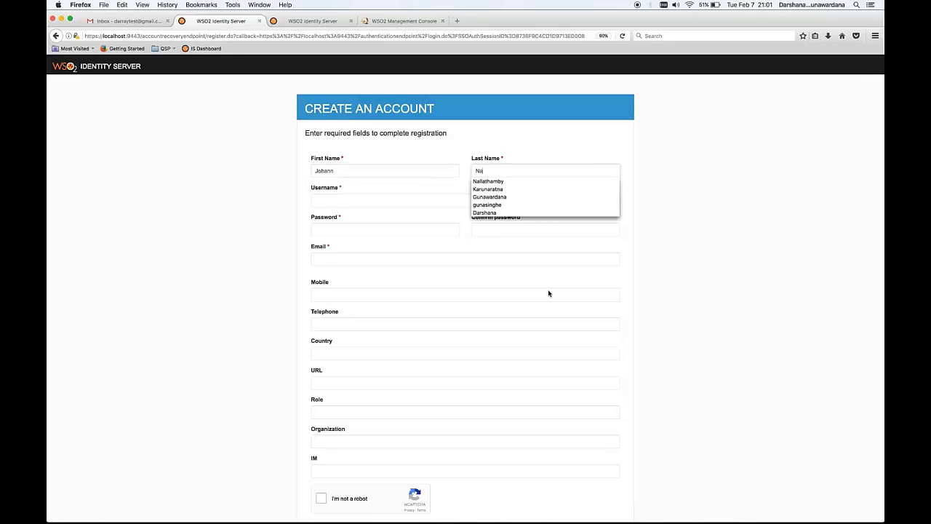
pyautogui.click(485, 182)
pyautogui.click(404, 200)
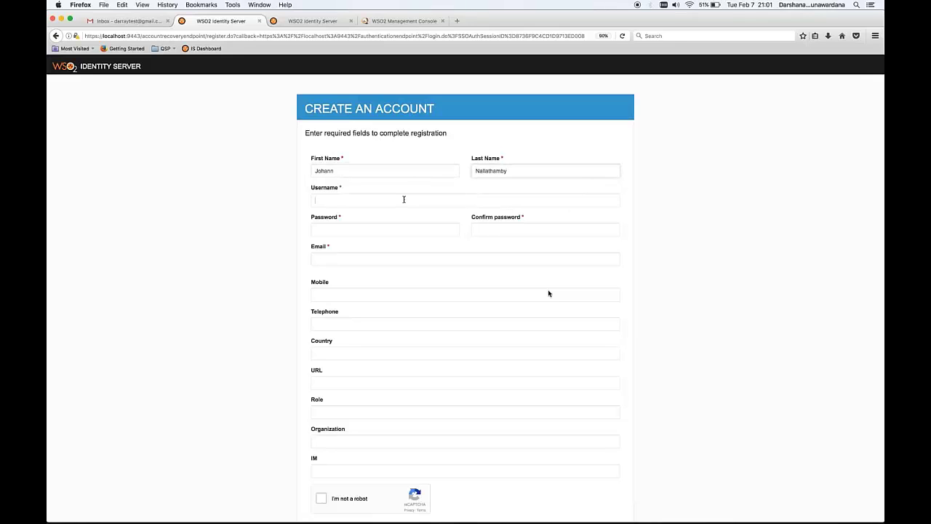
pyautogui.write('johann')
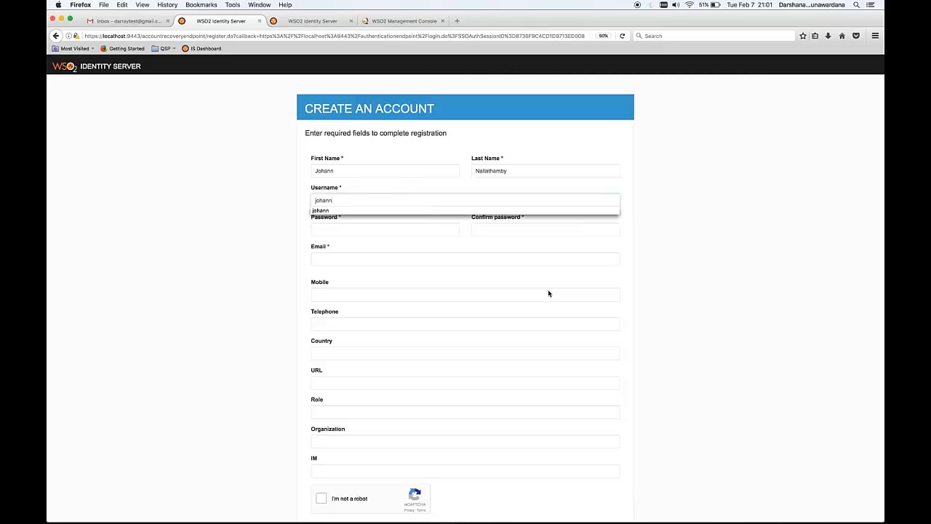
pyautogui.press('Down')
pyautogui.press('Tab')
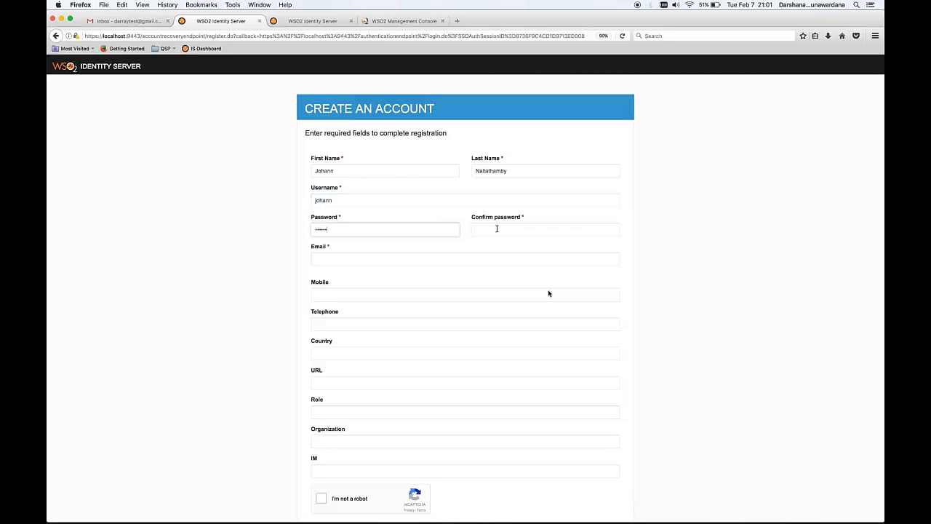
# - Fill in the password confirmation and the suggested email address
pyautogui.click(497, 228)
pyautogui.click(448, 255)
pyautogui.write('dar')
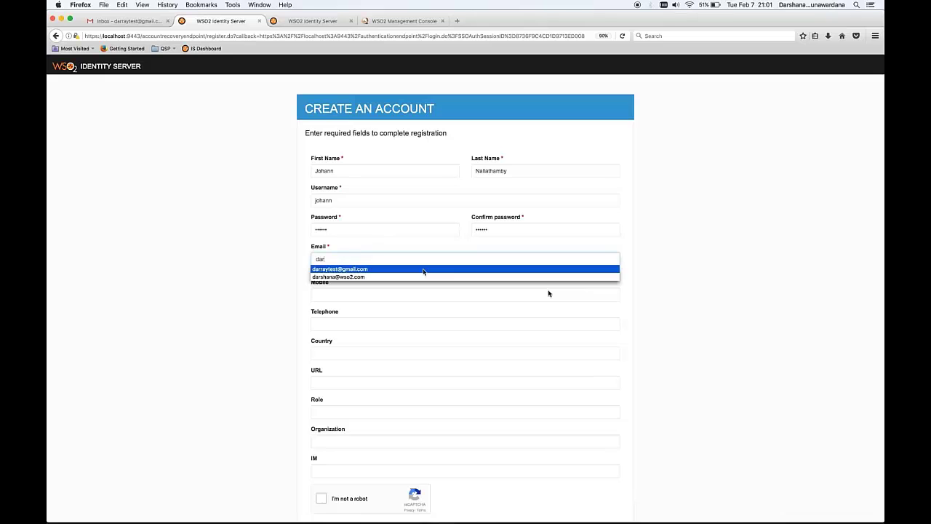
pyautogui.click(424, 271)
# - Pass the reCAPTCHA by marking four street-sign tiles, then submit the registration and close the notice
pyautogui.click(322, 498)
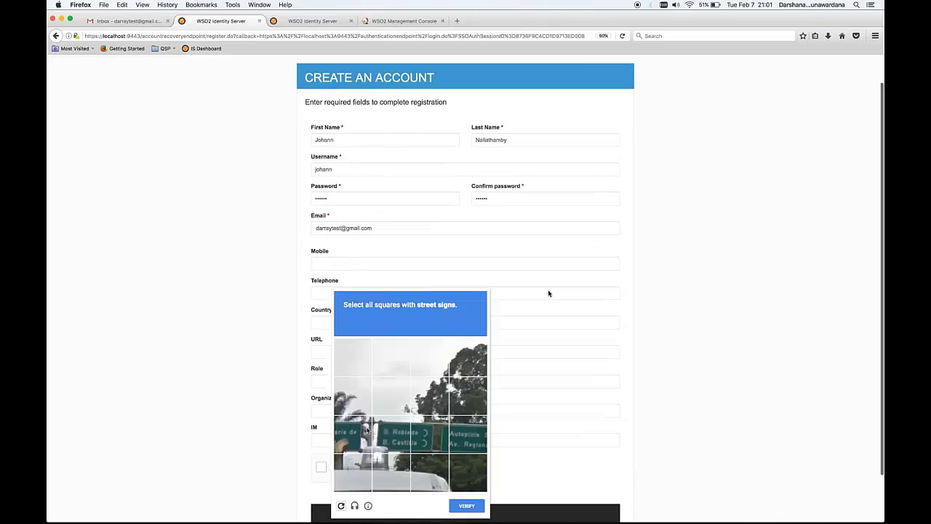
pyautogui.click(367, 429)
pyautogui.click(396, 435)
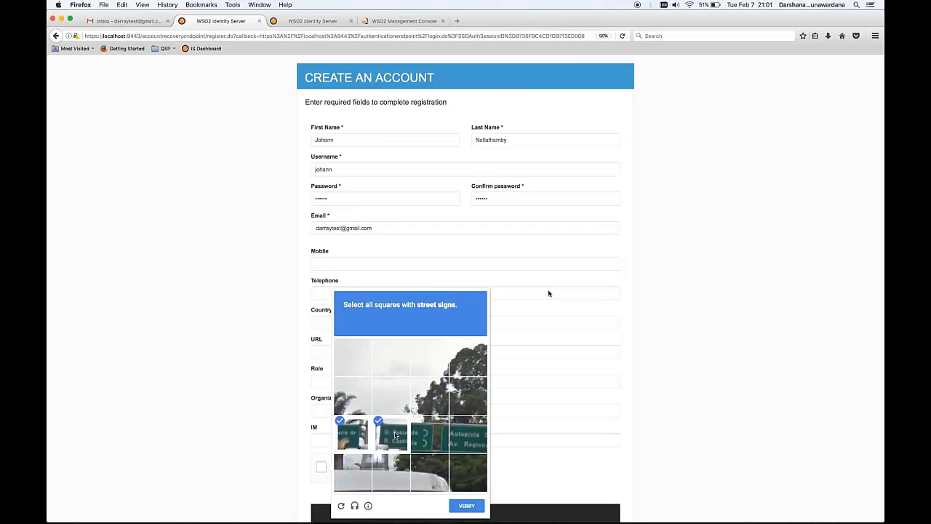
pyautogui.click(430, 433)
pyautogui.click(467, 434)
pyautogui.click(478, 507)
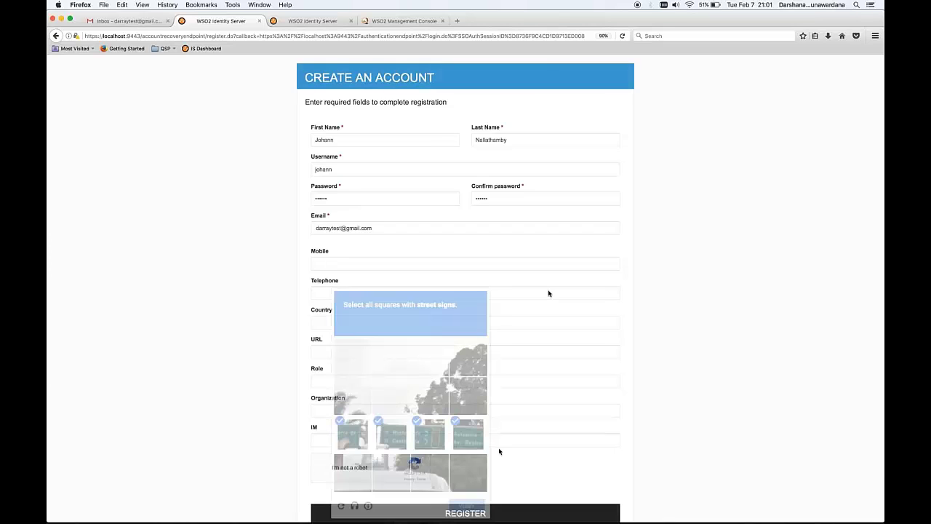
pyautogui.scroll(-1, 490, 459)
pyautogui.scroll(-2, 491, 464)
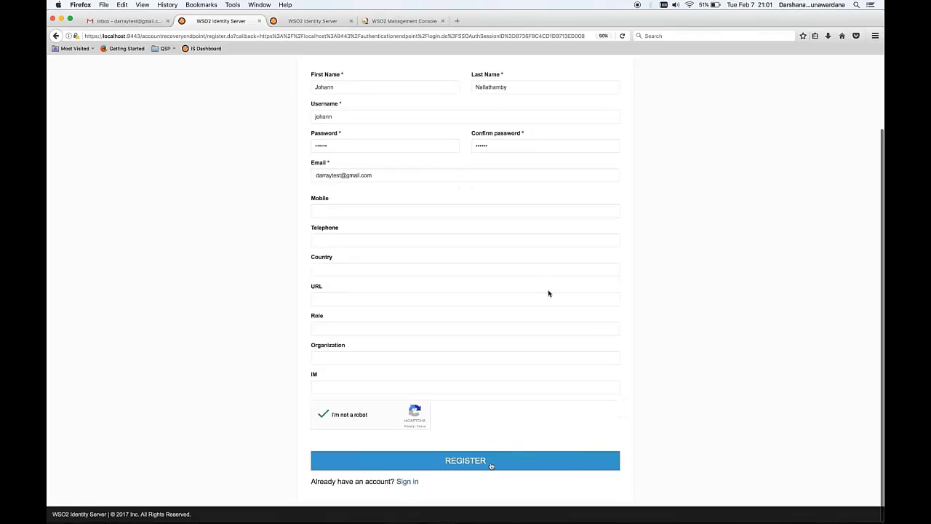
pyautogui.click(491, 462)
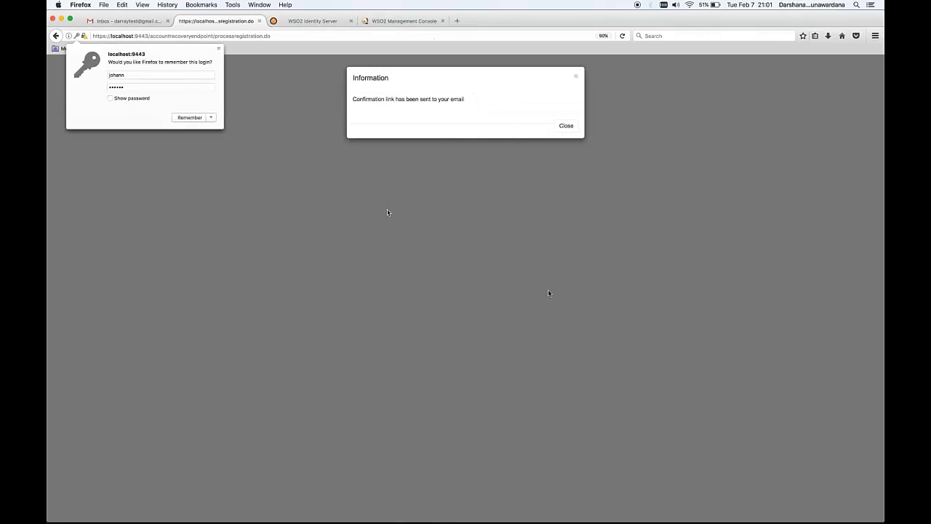
pyautogui.click(566, 125)
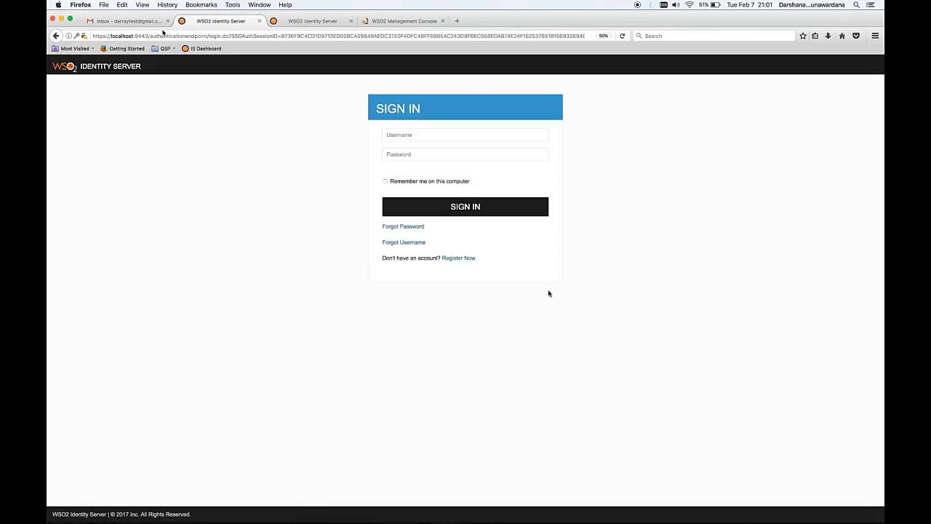
# - Check the Gmail inbox, then sign in to the User Portal as admin
pyautogui.click(135, 24)
pyautogui.click(80, 142)
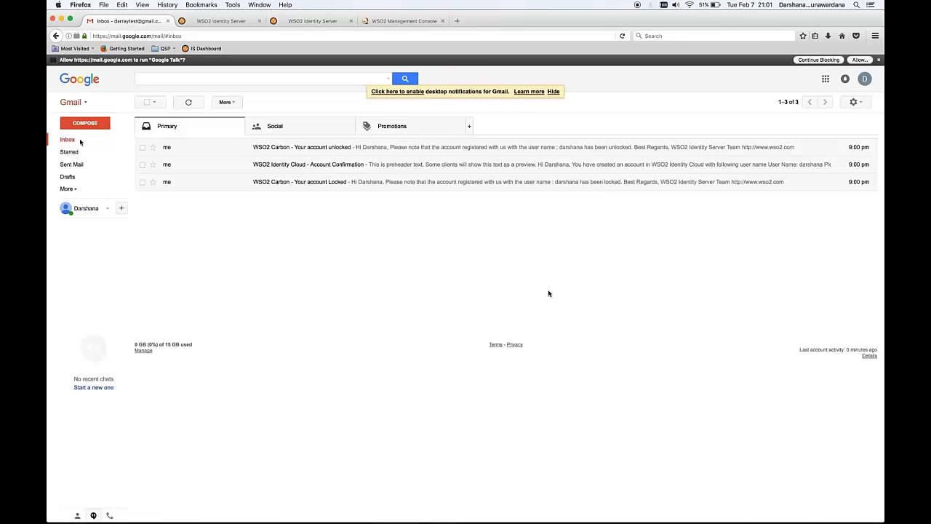
pyautogui.click(225, 21)
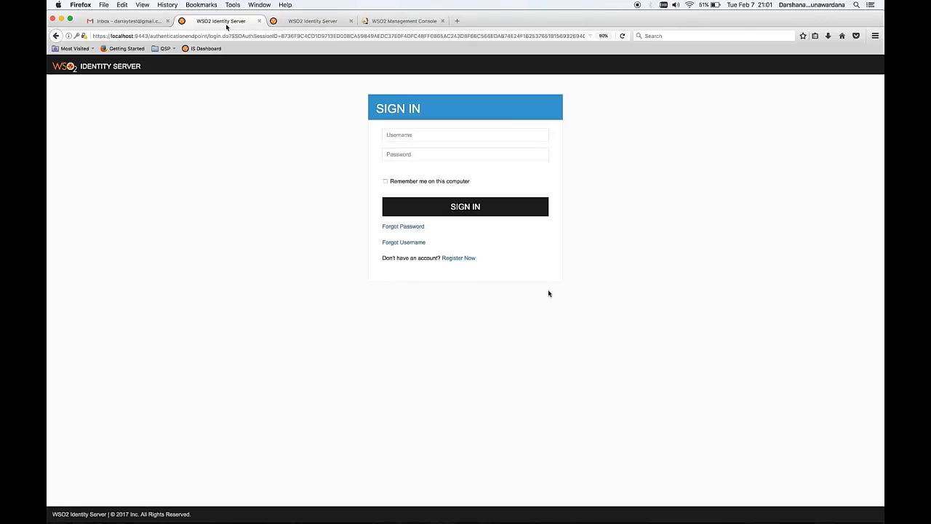
pyautogui.click(420, 133)
pyautogui.write('admin')
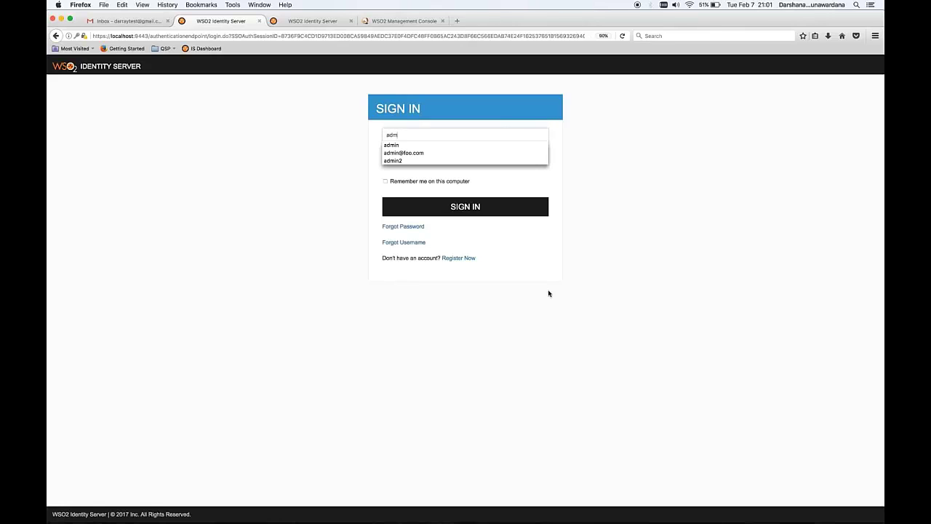
pyautogui.press('Tab')
pyautogui.write('admin')
pyautogui.press('Return')
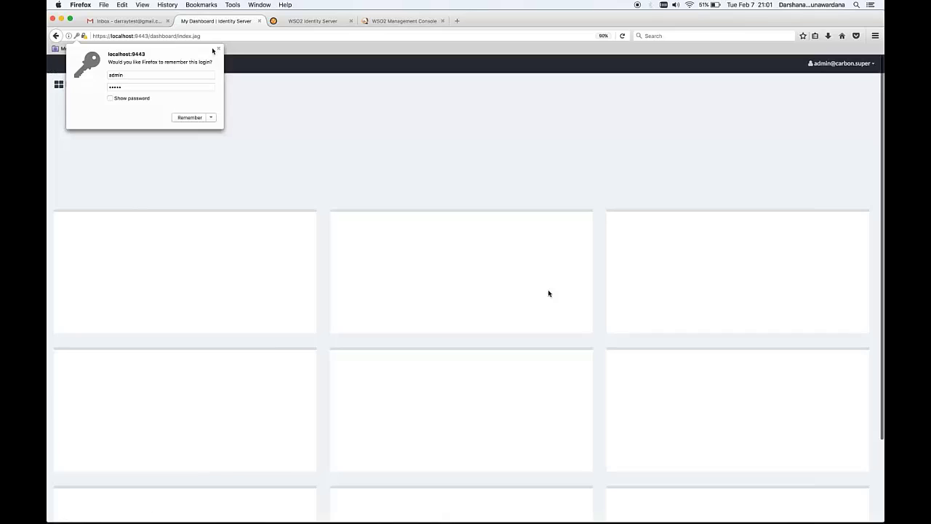
pyautogui.click(217, 49)
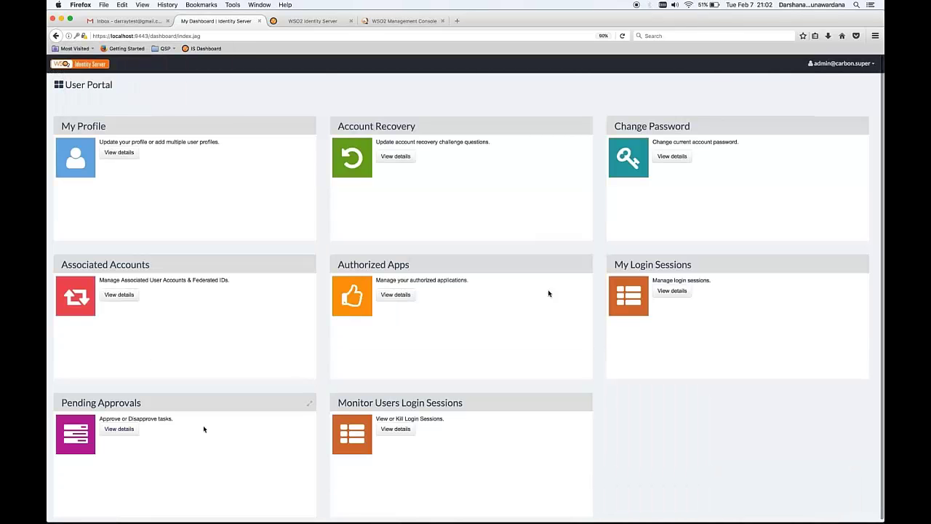
# - Approve pending user-add task 457 and sign out
pyautogui.click(204, 429)
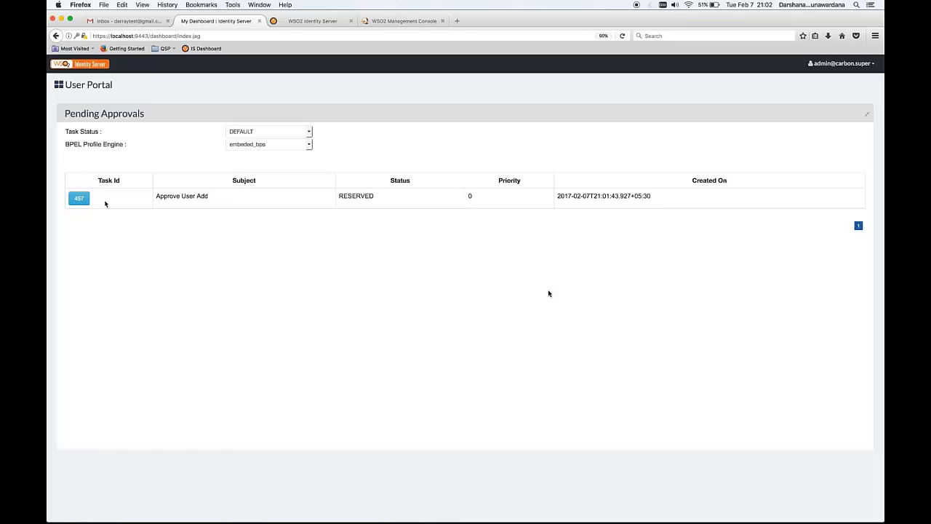
pyautogui.click(80, 199)
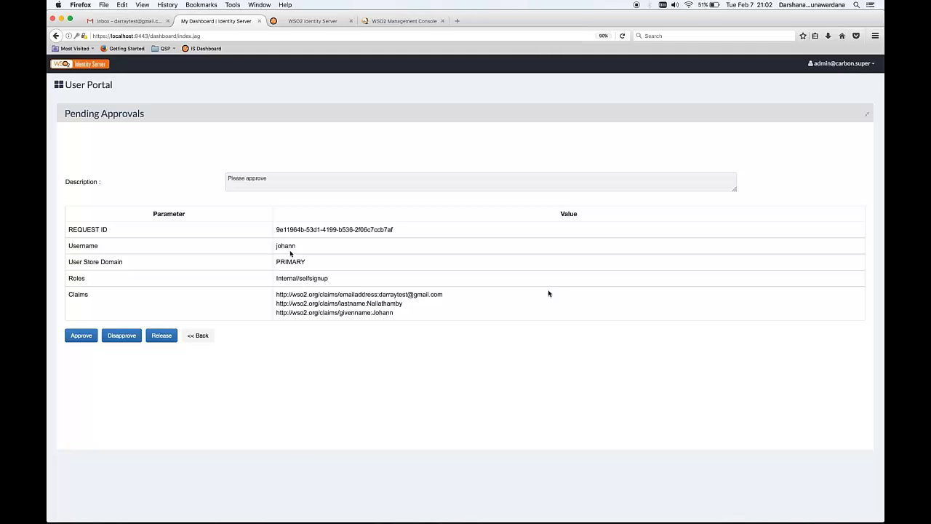
pyautogui.doubleClick(291, 251)
pyautogui.click(80, 339)
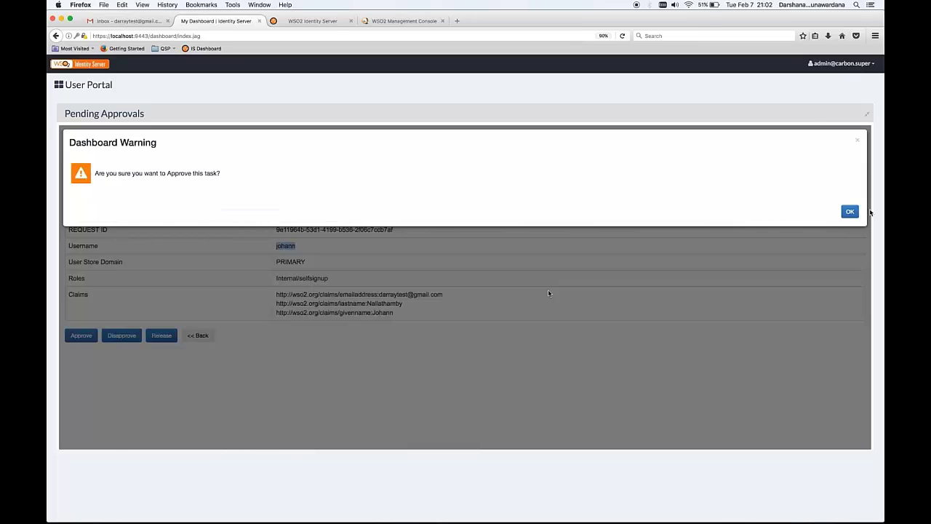
pyautogui.click(851, 211)
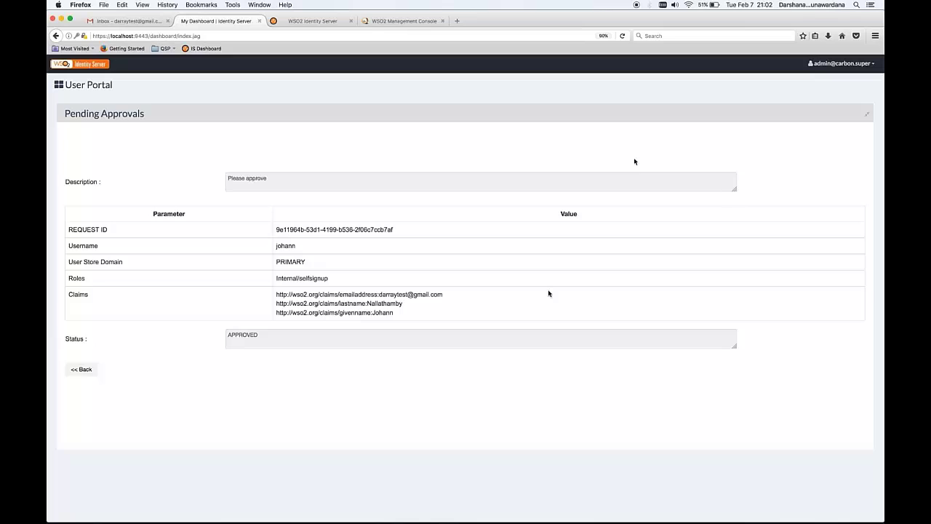
pyautogui.click(833, 71)
pyautogui.click(828, 87)
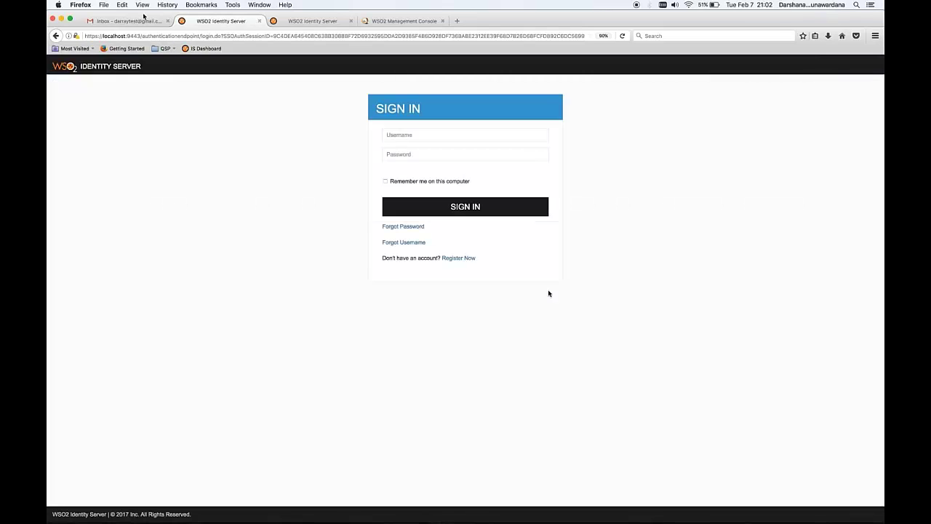
# - Refresh Gmail, open the Account Confirmation email and confirm the registration
pyautogui.click(144, 16)
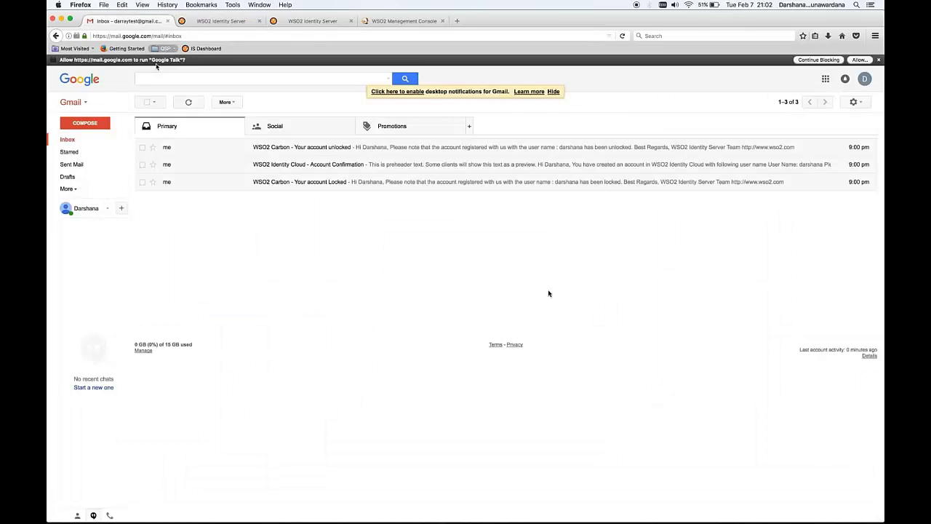
pyautogui.click(77, 142)
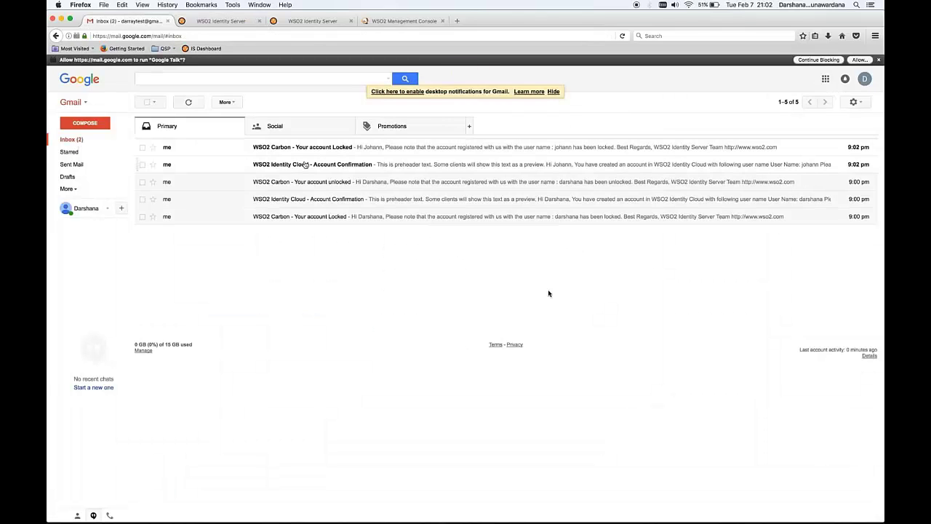
pyautogui.click(306, 165)
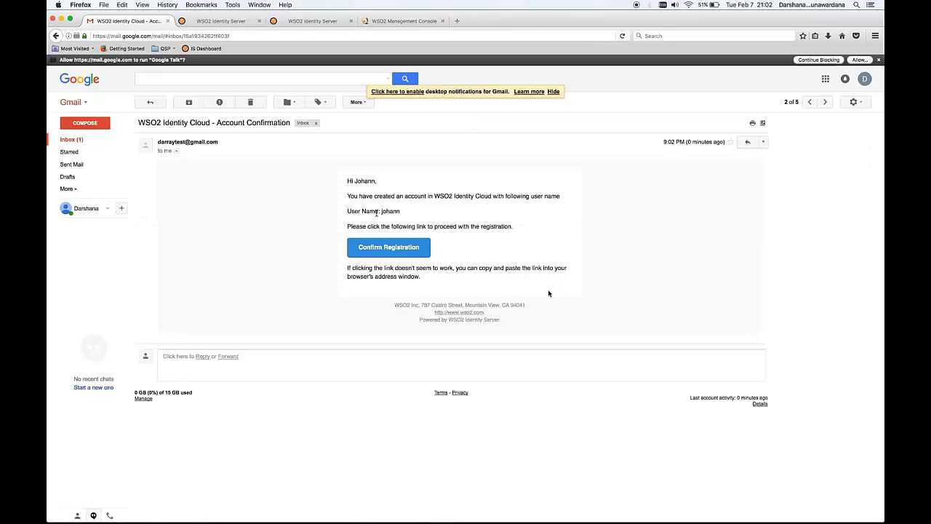
pyautogui.click(393, 251)
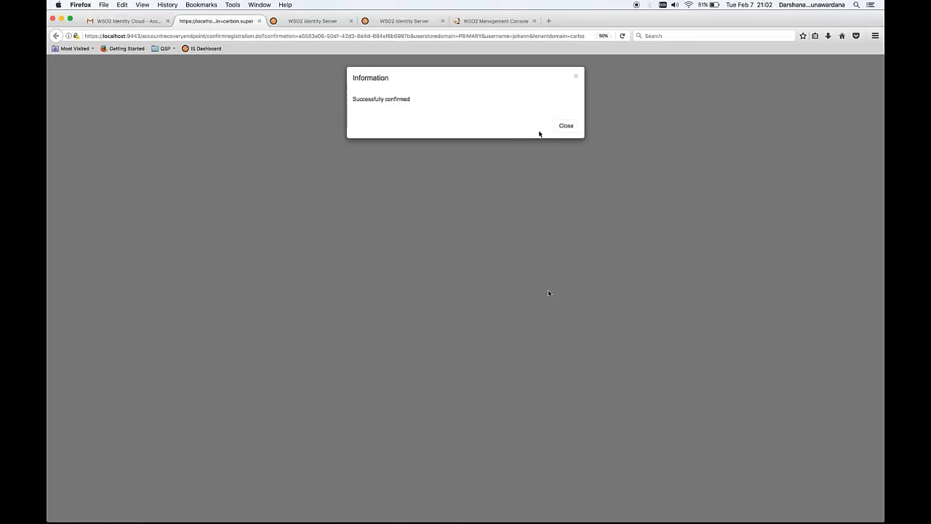
pyautogui.click(559, 125)
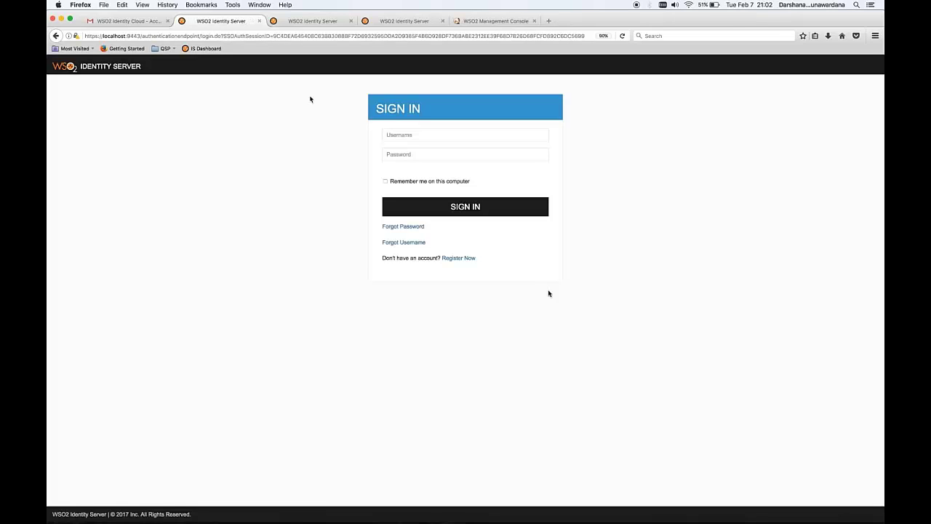
# - Sign in as the new user with the saved login and open the account menu
pyautogui.click(403, 134)
pyautogui.write('johann')
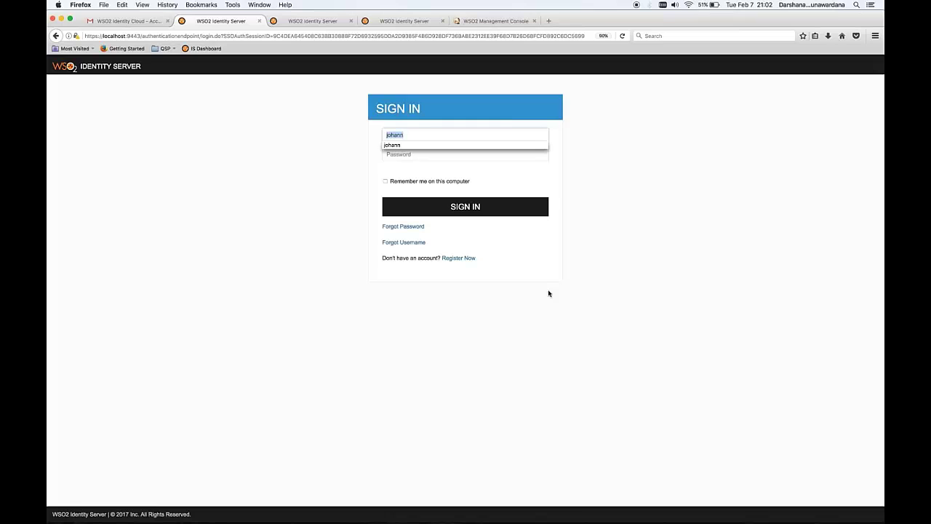
pyautogui.press('Down')
pyautogui.press('Return')
pyautogui.press('Return')
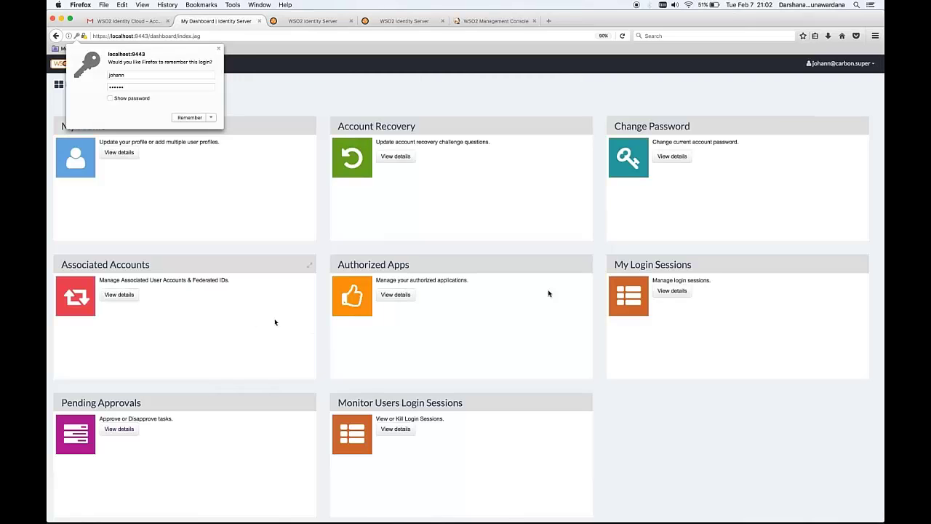
pyautogui.click(849, 64)
# - Sign out, then attempt a sign-in with a wrong password, which fails
pyautogui.click(843, 82)
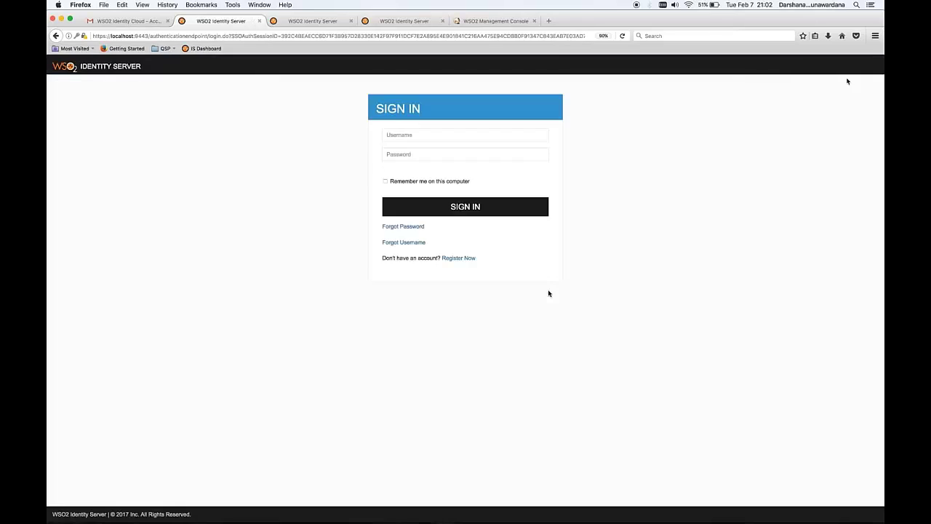
pyautogui.click(473, 139)
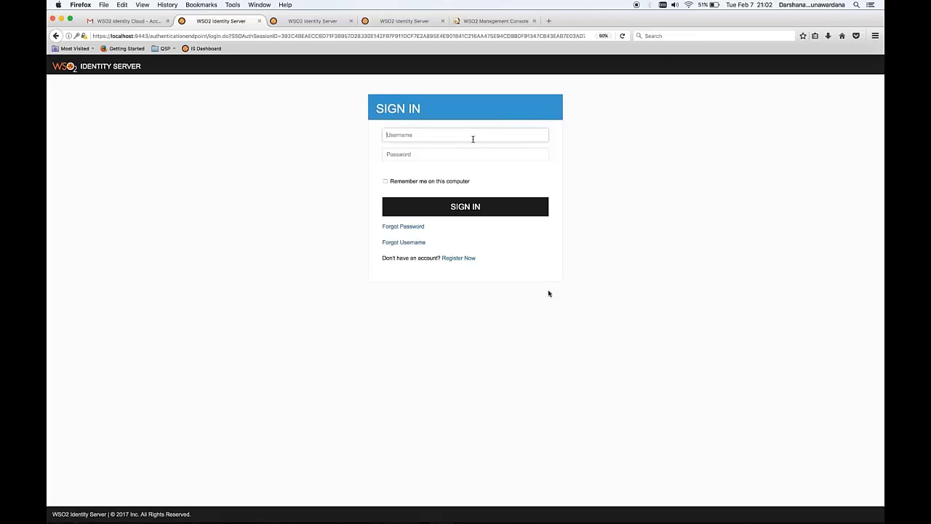
pyautogui.press('super+v')
pyautogui.press('super+v')
pyautogui.click(466, 156)
pyautogui.press('super+v')
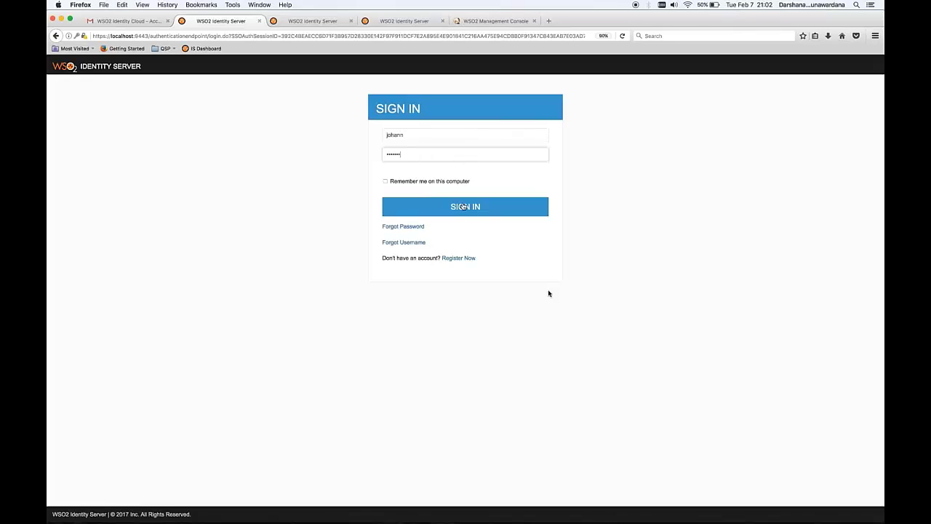
pyautogui.click(464, 207)
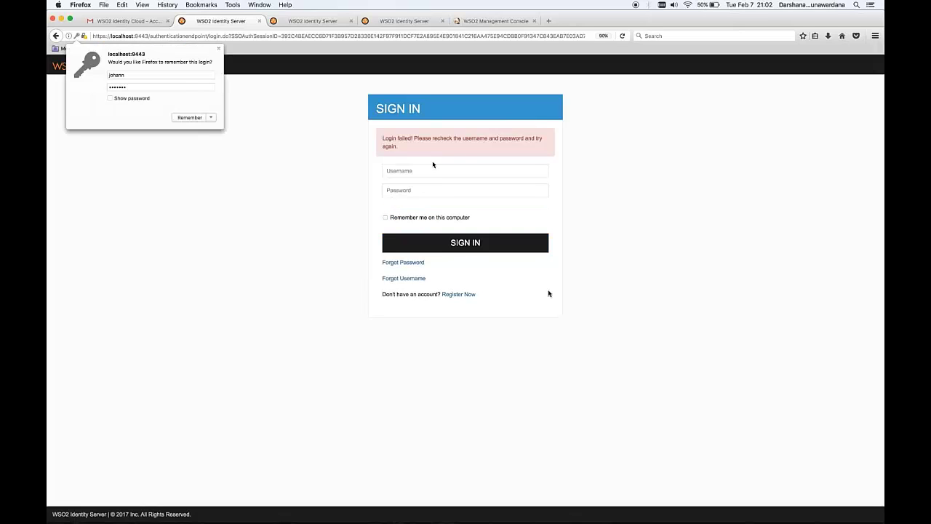
pyautogui.click(436, 171)
# - Re-enter the username and begin a different wrong password for another attempt
pyautogui.press('super+v')
pyautogui.click(435, 193)
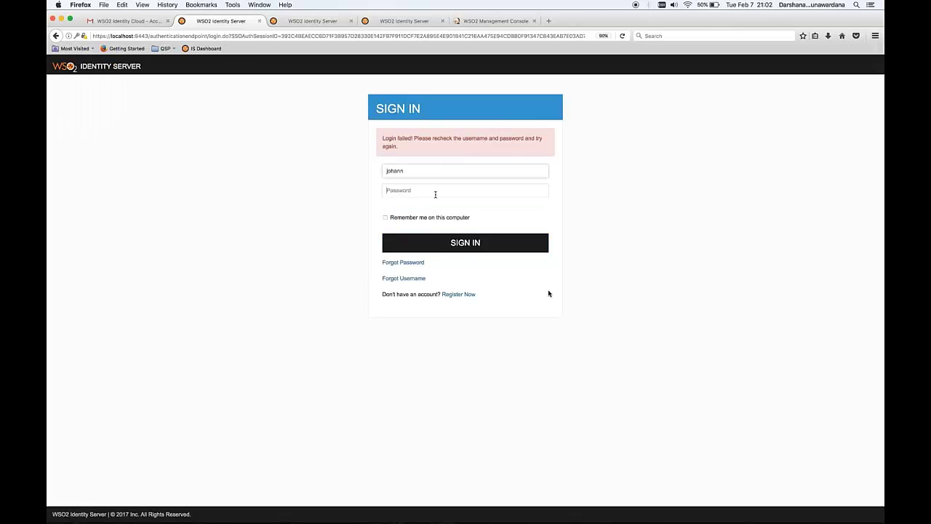
pyautogui.press('super+v')
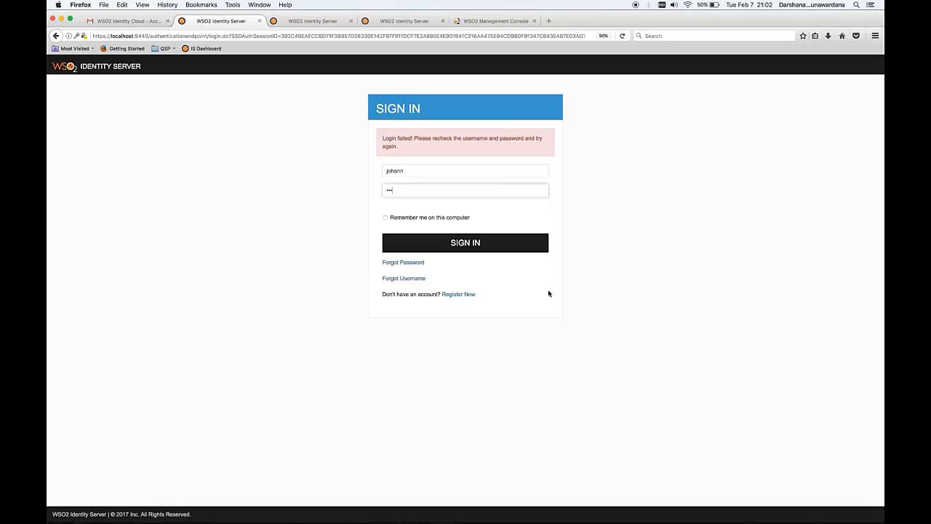
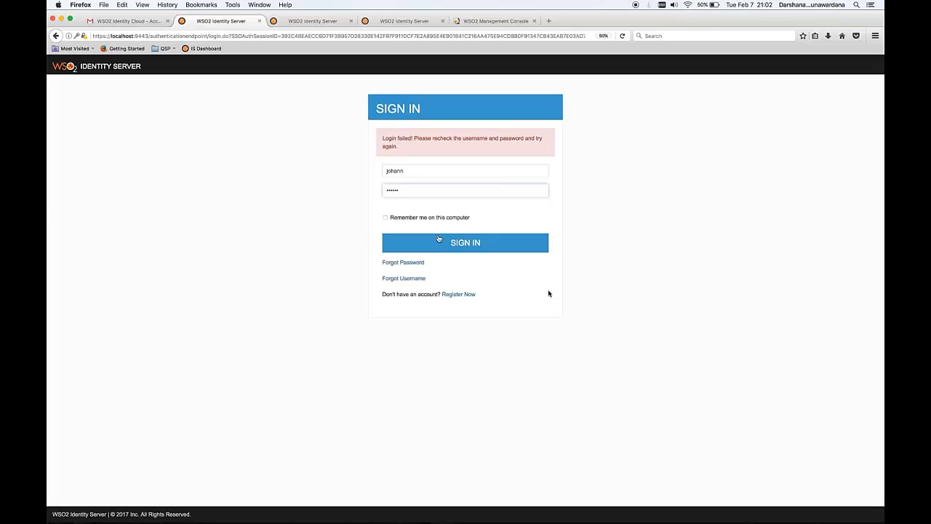
# - Submit another wrong password and pass the reCAPTCHA by picking four grass images
pyautogui.click(438, 240)
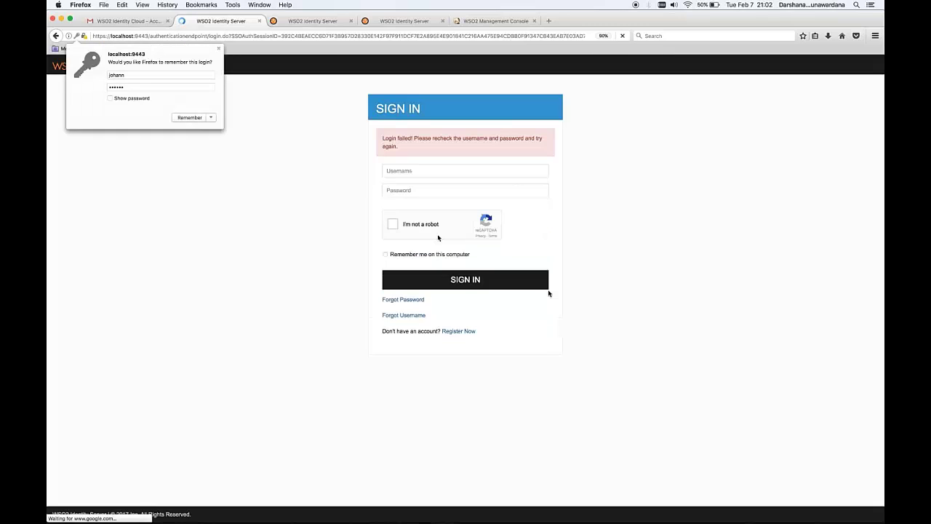
pyautogui.click(393, 225)
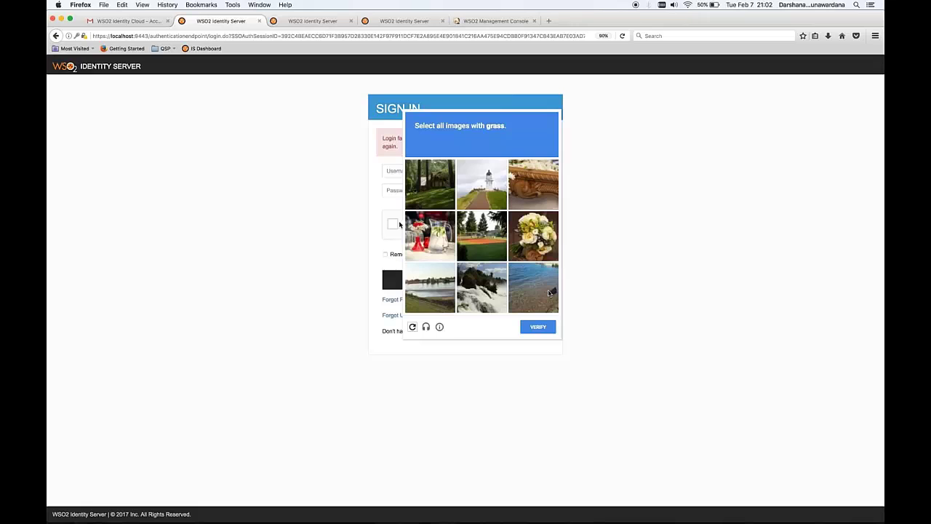
pyautogui.click(469, 182)
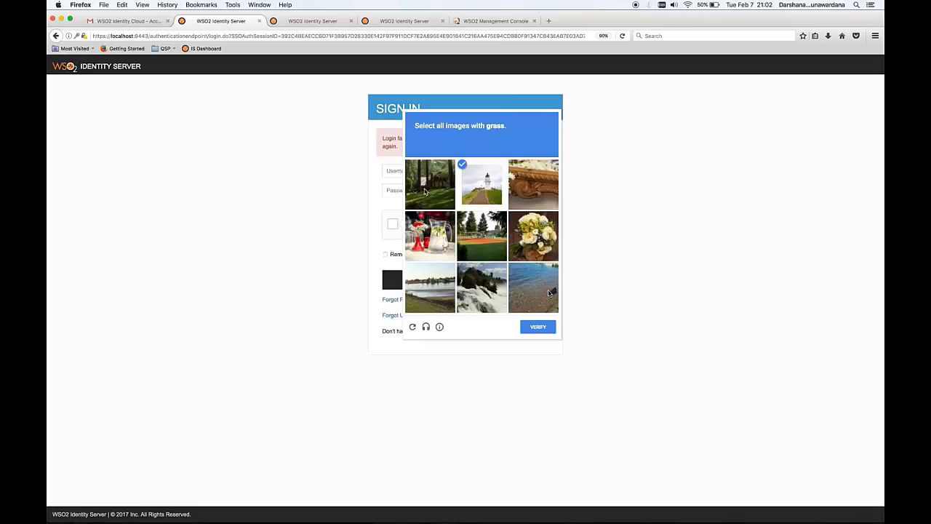
pyautogui.click(426, 191)
pyautogui.click(486, 242)
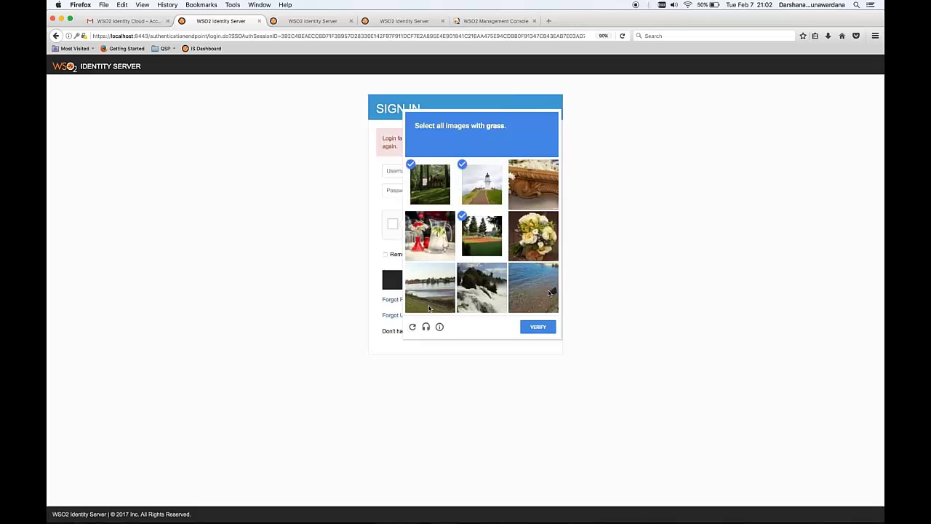
pyautogui.click(430, 309)
pyautogui.click(537, 327)
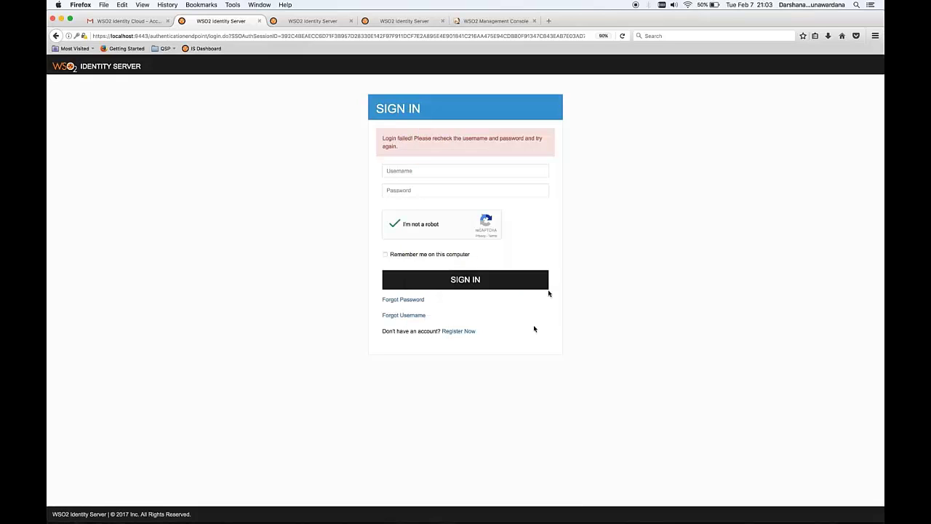
# - Sign in with the correct username and password and open the account menu
pyautogui.click(456, 171)
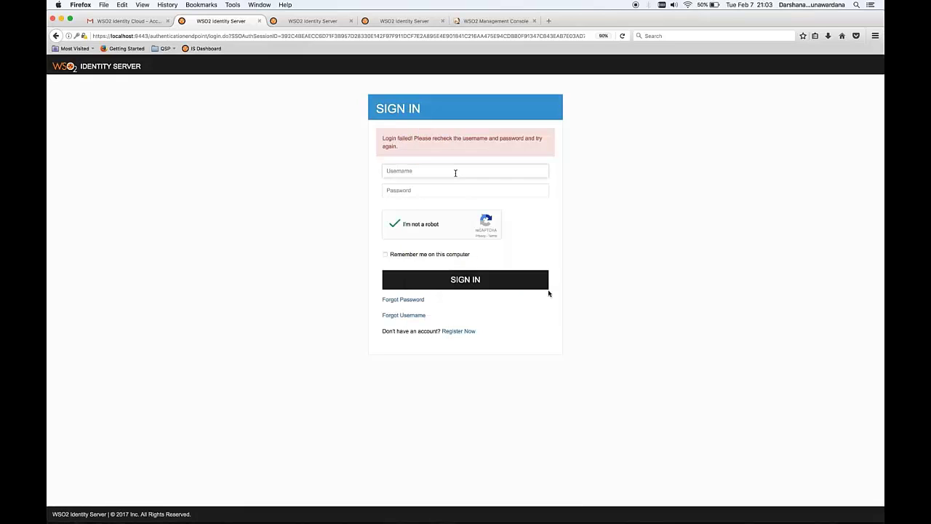
pyautogui.write('johann')
pyautogui.click(449, 190)
pyautogui.write('johann')
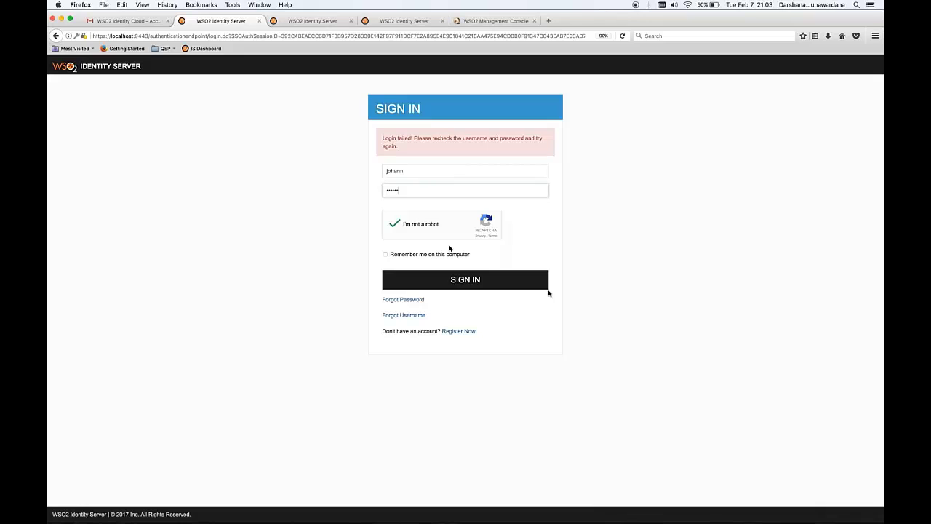
pyautogui.click(453, 289)
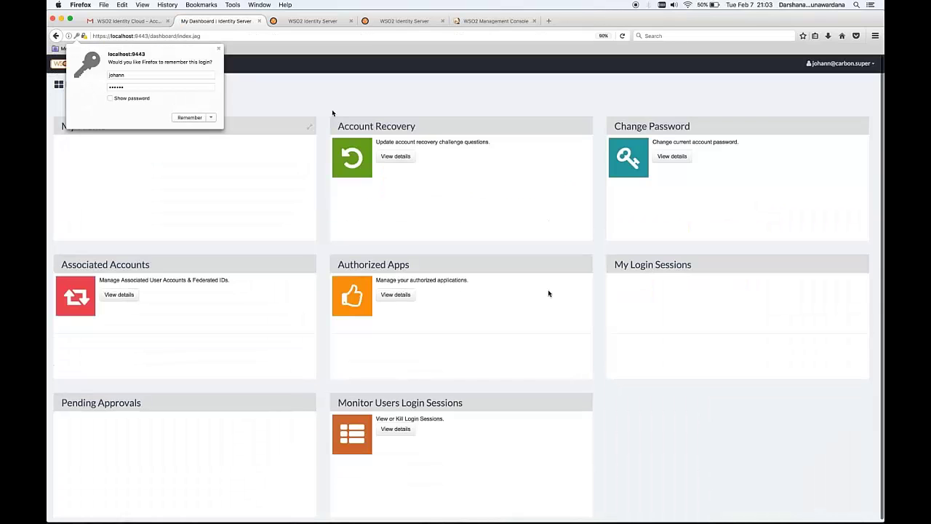
pyautogui.click(840, 63)
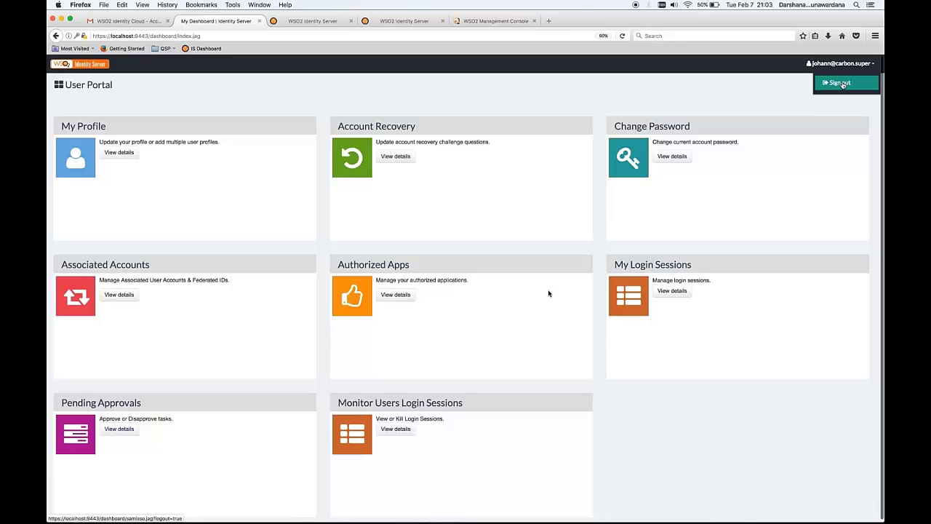
# - Sign out of the user portal, then preview and cancel the Forgot Password and Forgot Username pages
pyautogui.click(840, 83)
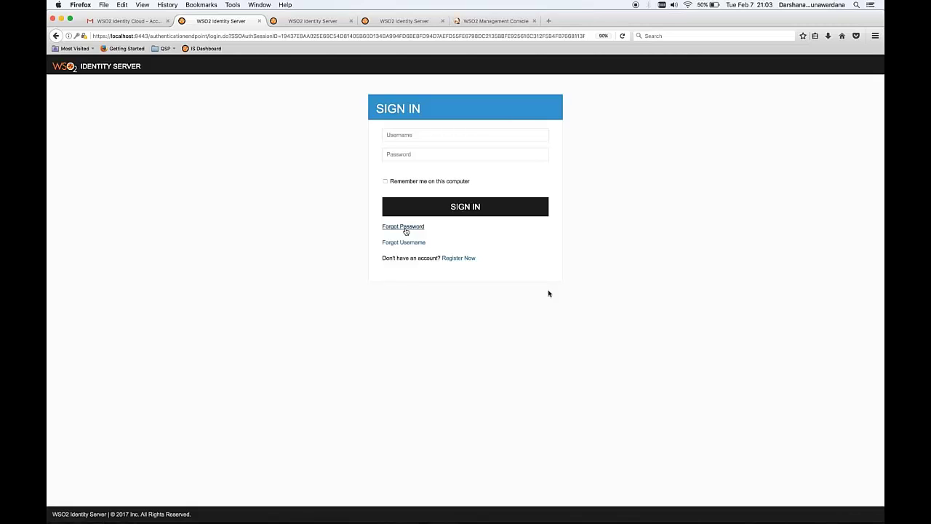
pyautogui.click(405, 226)
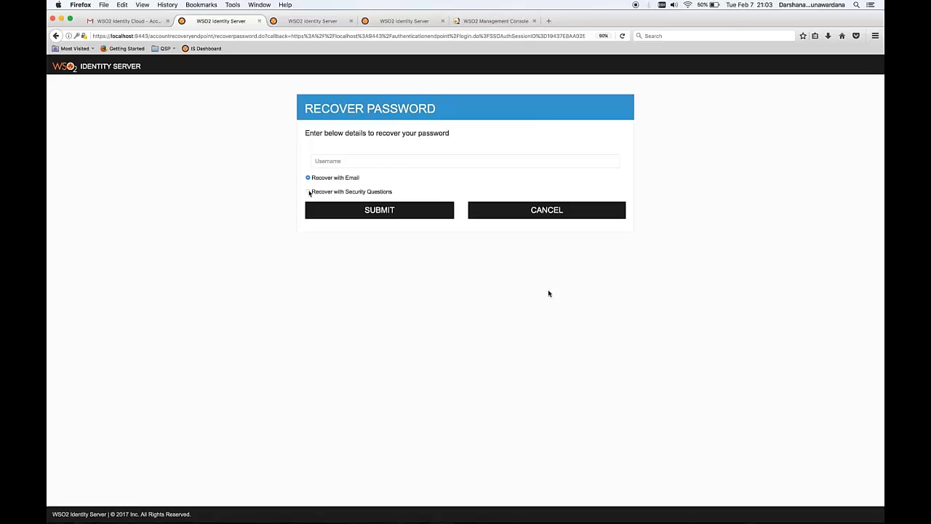
pyautogui.click(561, 210)
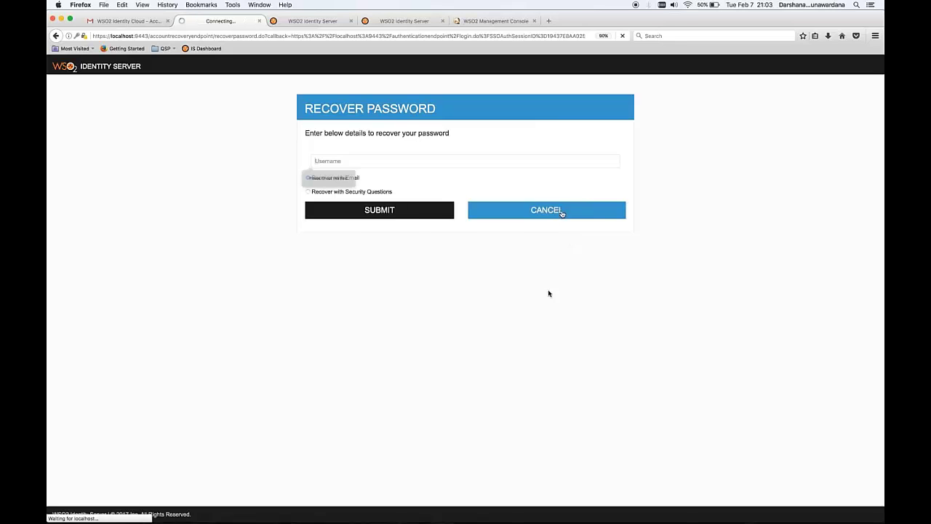
pyautogui.click(397, 243)
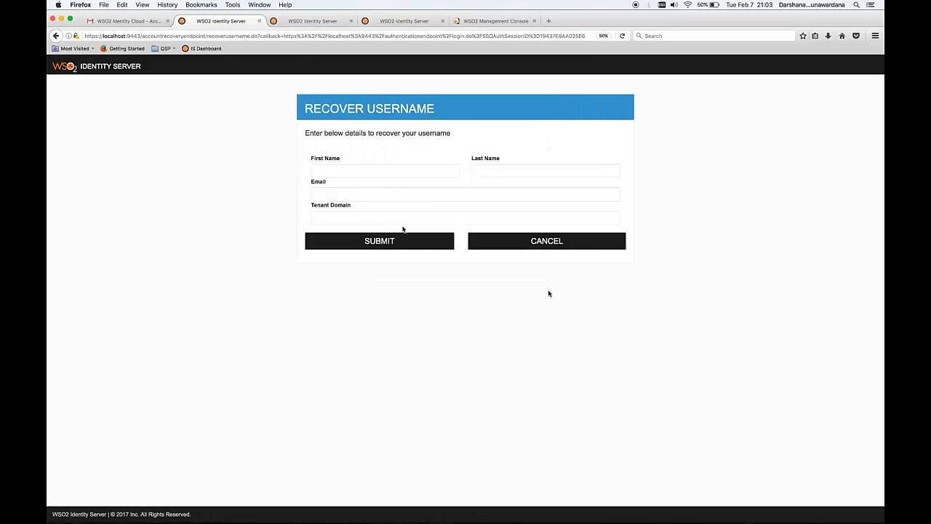
pyautogui.click(550, 248)
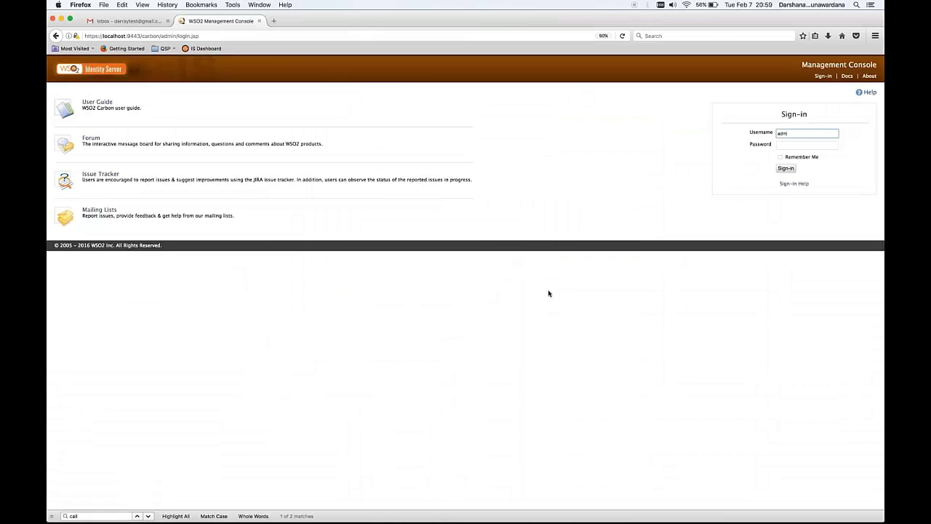
# - Log in to the Management Console as admin, then advance the slideshow to 'Extended support for open standards'
pyautogui.write('admin')
pyautogui.press('Tab')
pyautogui.write('admin')
pyautogui.press('Return')
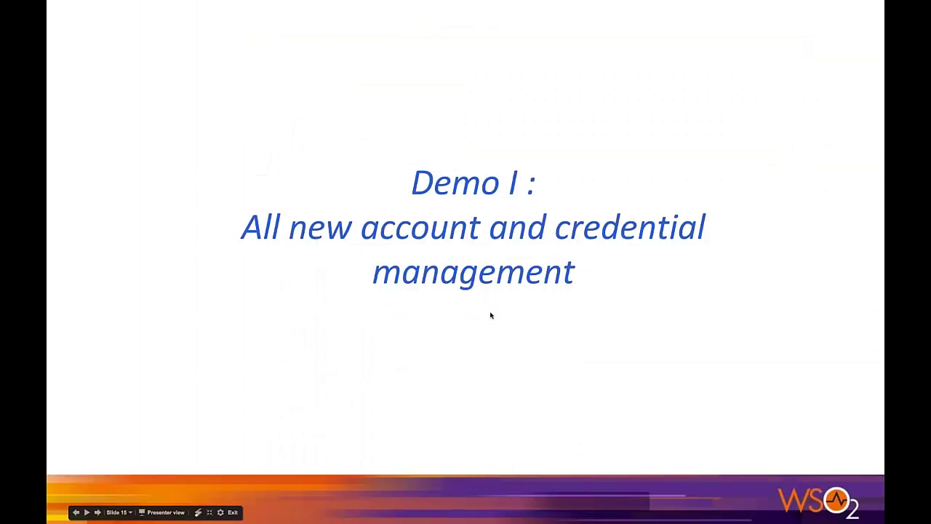
pyautogui.press('Right')
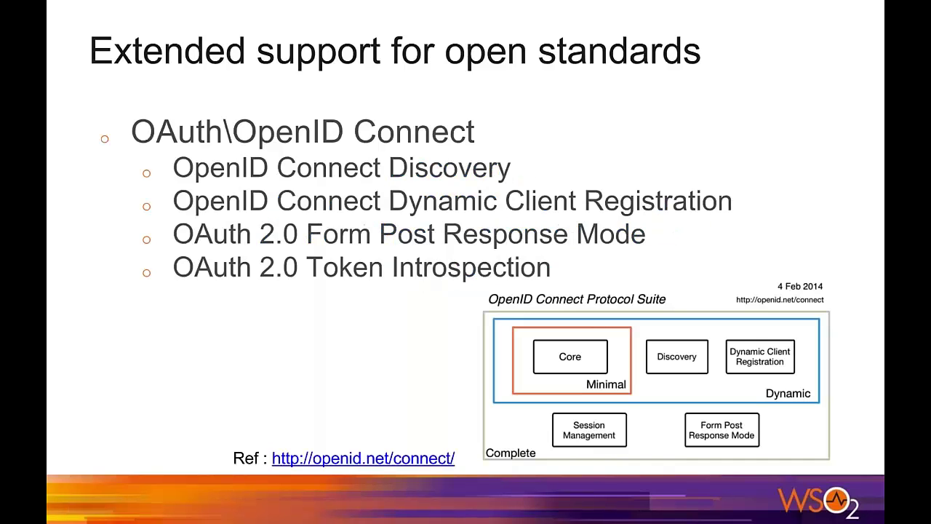
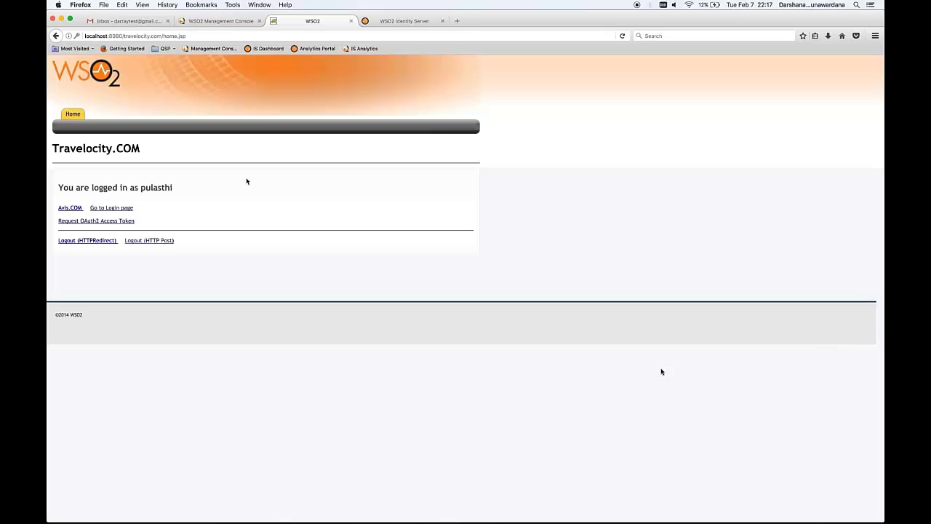
# - Return to the travelocity service provider's settings in the management console
pyautogui.click(243, 23)
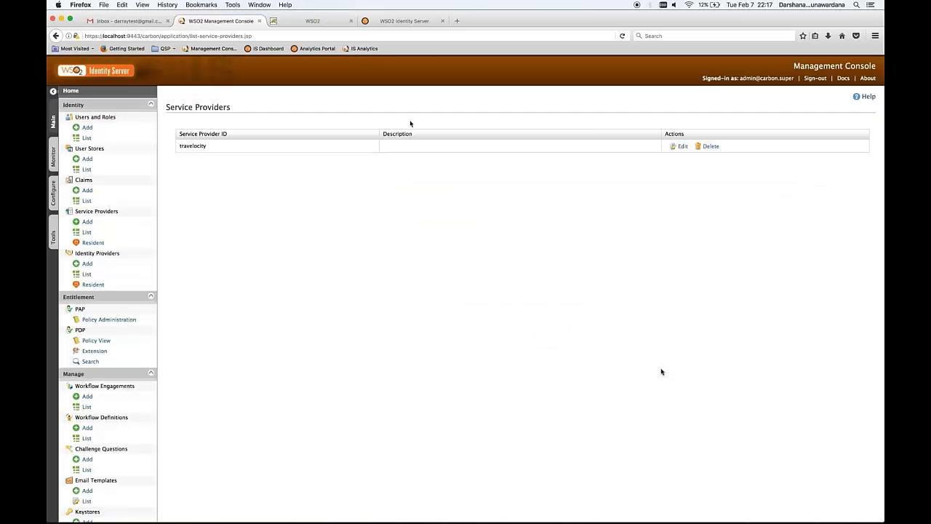
pyautogui.click(88, 76)
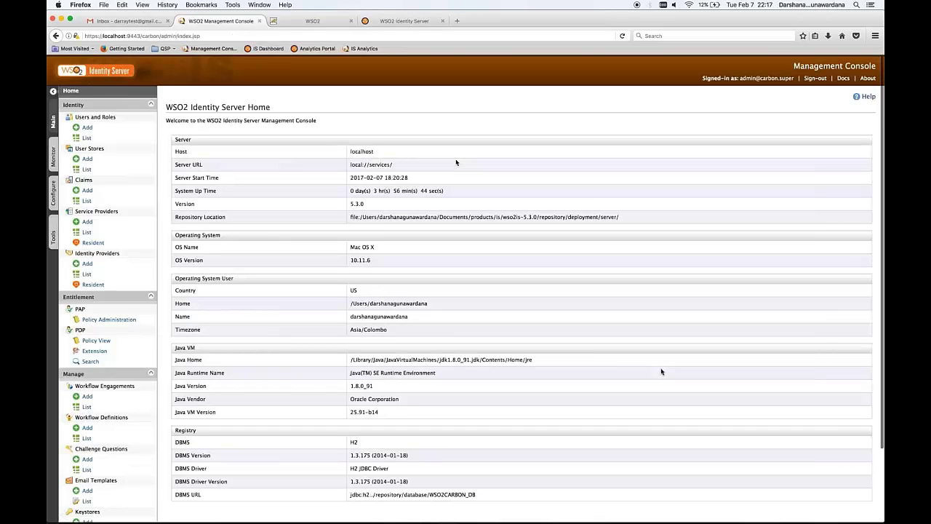
pyautogui.press('super+Left')
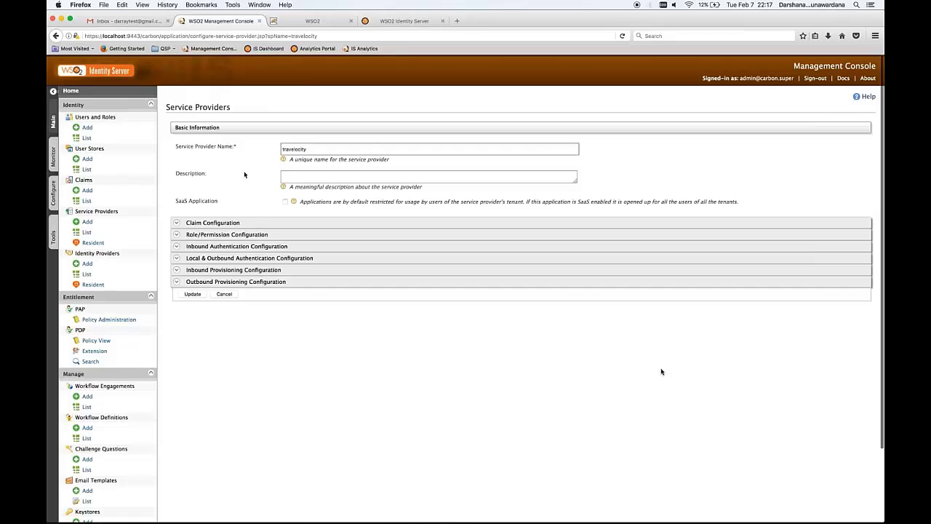
pyautogui.click(236, 246)
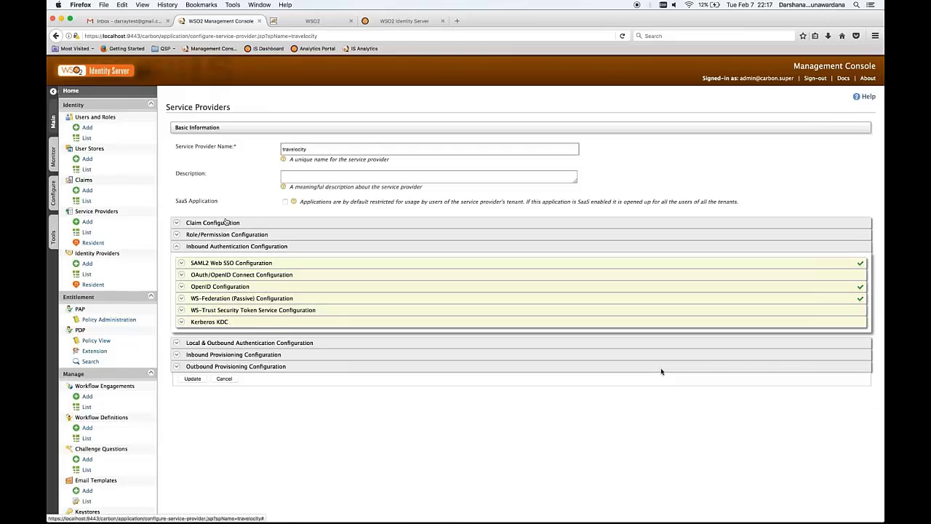
# - Add mandatory emailaddress and mobile requested claims to travelocity and update it
pyautogui.click(226, 222)
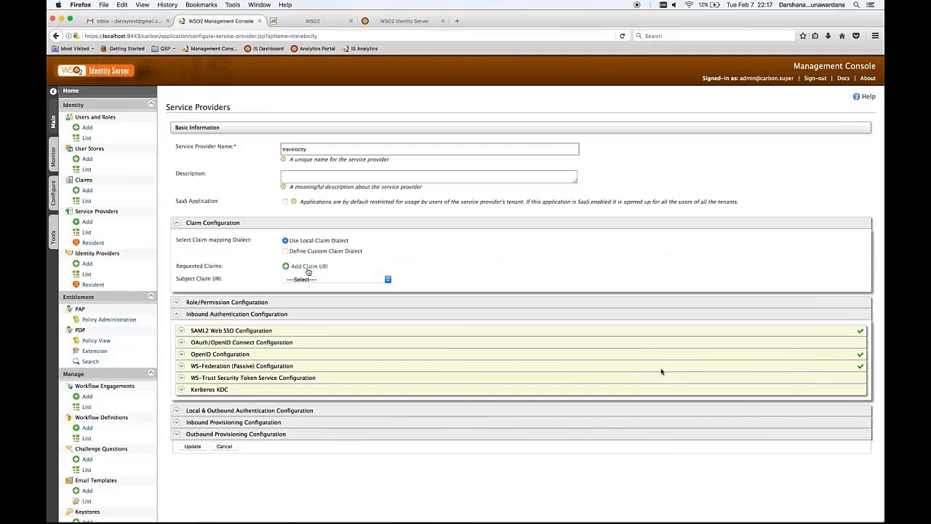
pyautogui.click(308, 267)
pyautogui.click(367, 289)
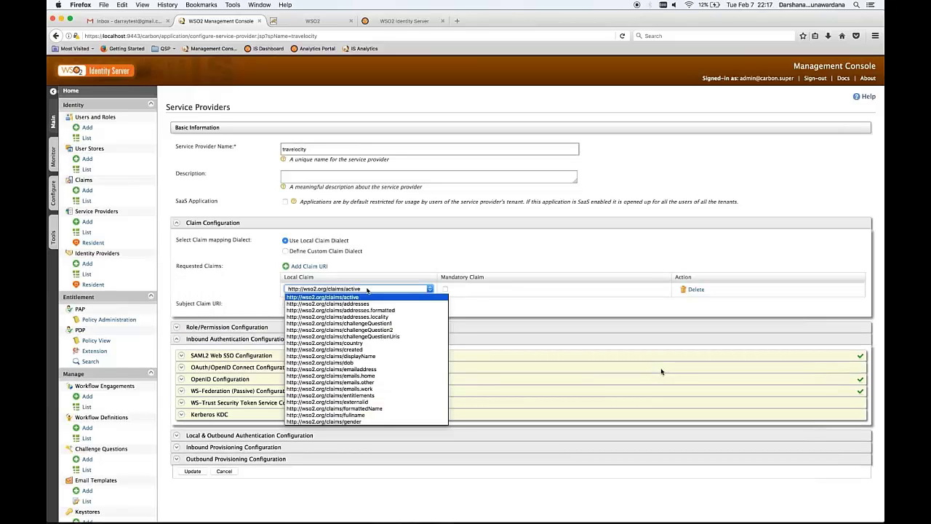
pyautogui.click(331, 368)
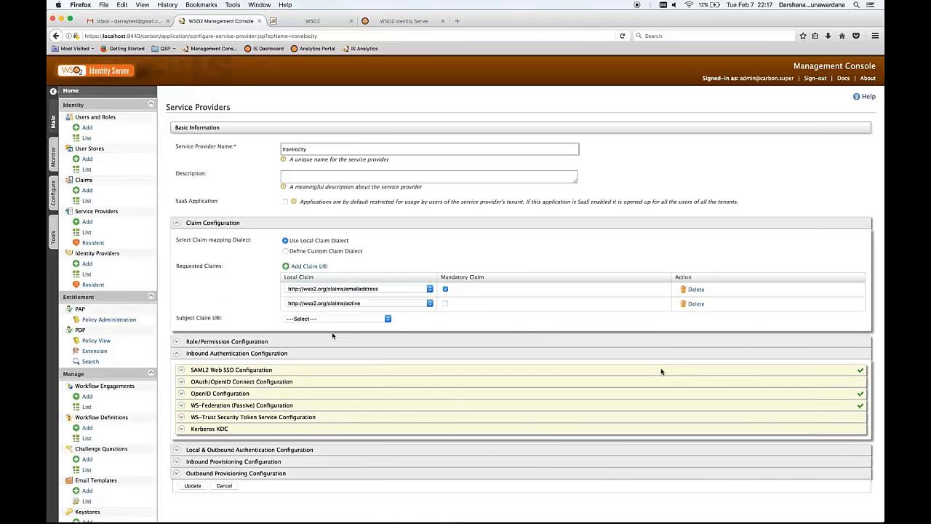
pyautogui.click(356, 303)
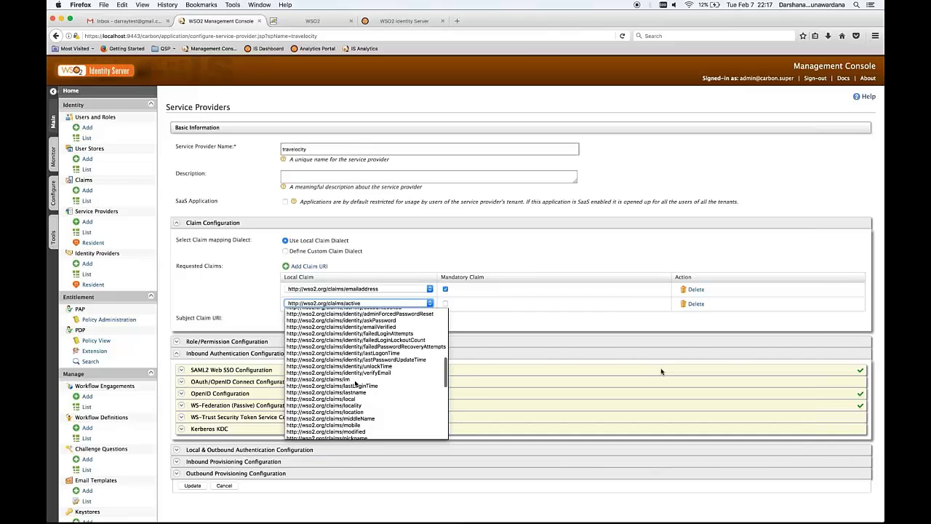
pyautogui.click(328, 425)
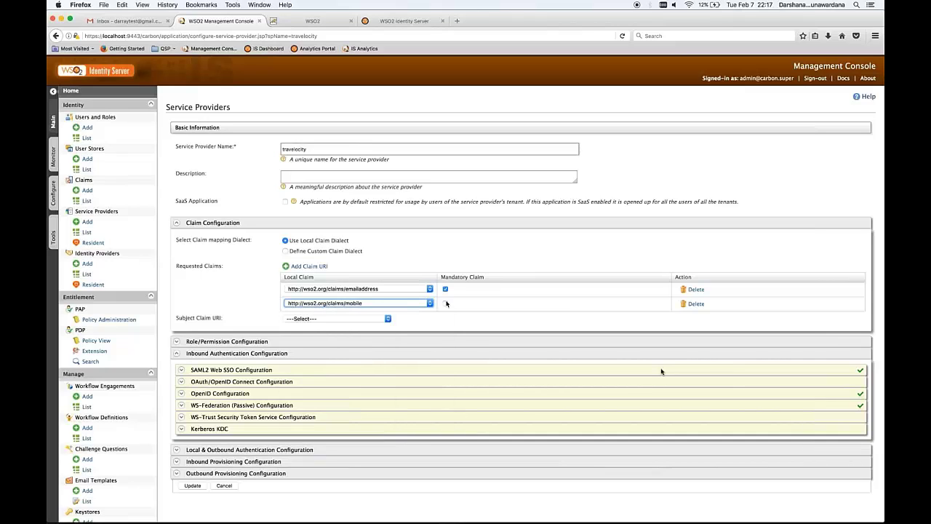
pyautogui.click(192, 485)
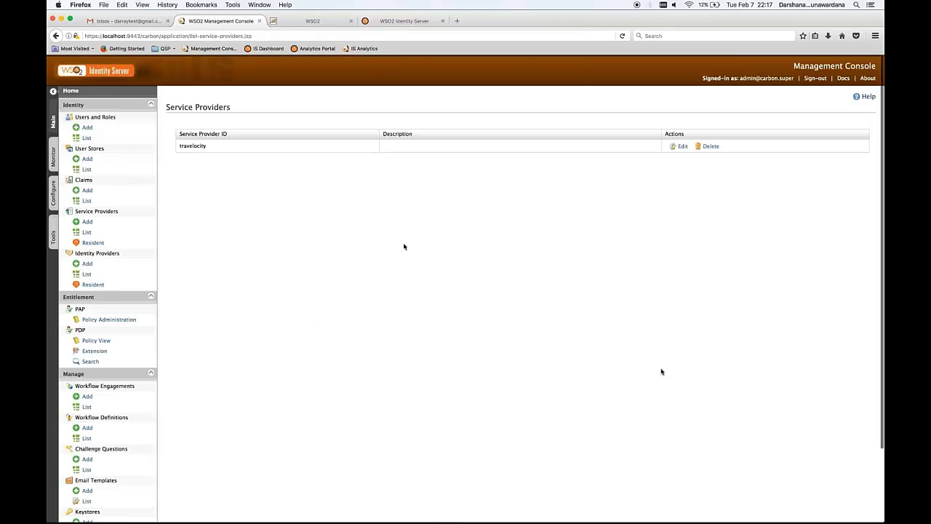
# - Log out of the Travelocity sample app and confirm the logout request
pyautogui.click(318, 22)
pyautogui.click(162, 240)
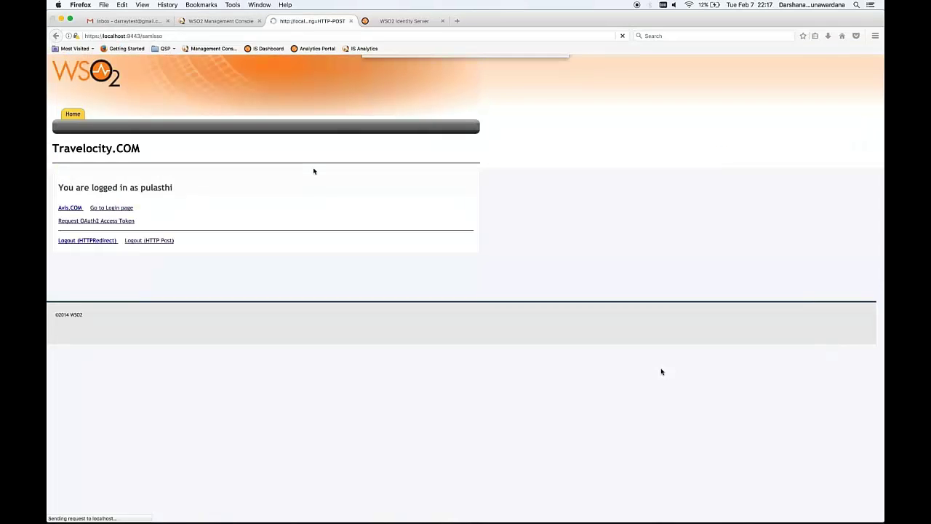
pyautogui.click(546, 120)
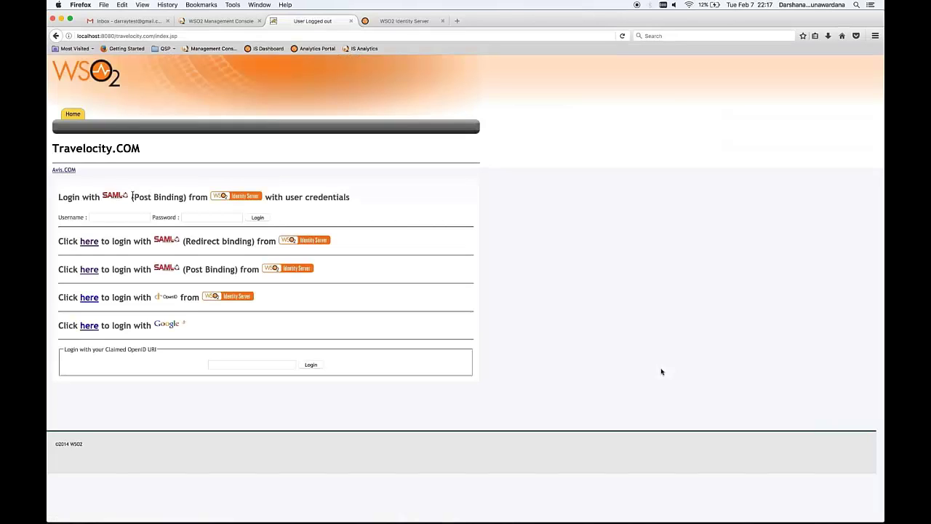
# - Sign in through the Identity Server with the test user's username and password
pyautogui.click(132, 196)
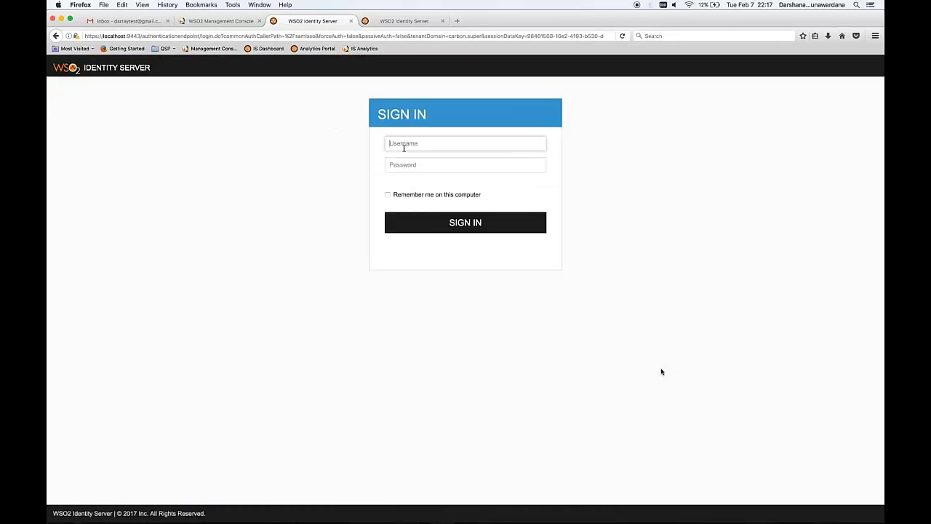
pyautogui.write('pulasthi')
pyautogui.click(430, 169)
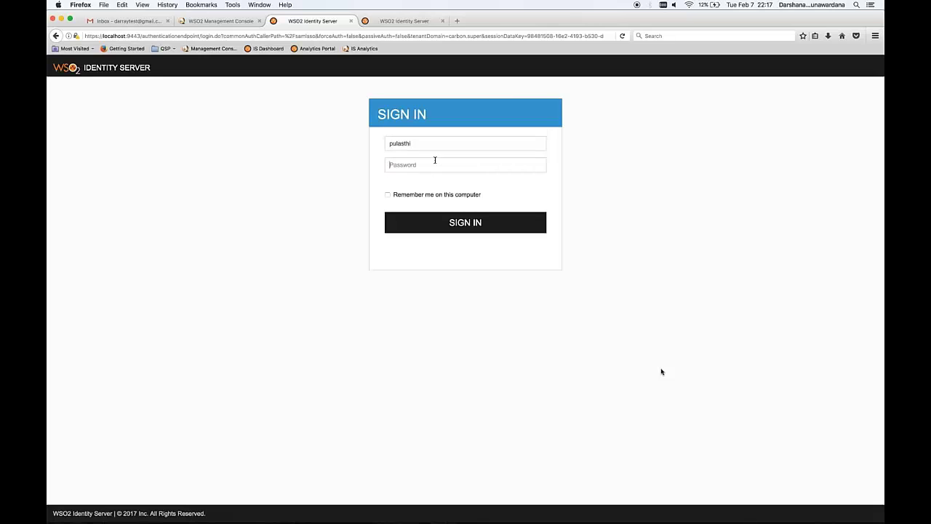
pyautogui.write('********')
pyautogui.click(443, 225)
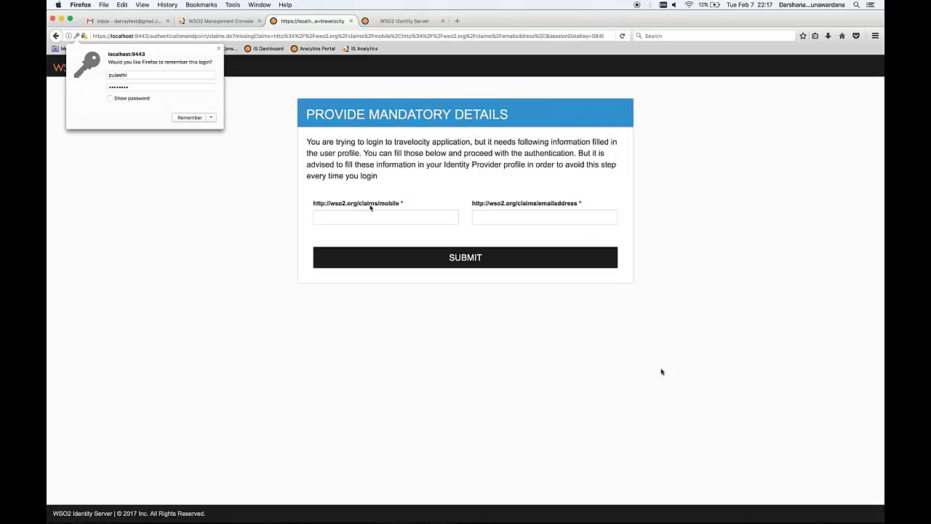
pyautogui.click(370, 214)
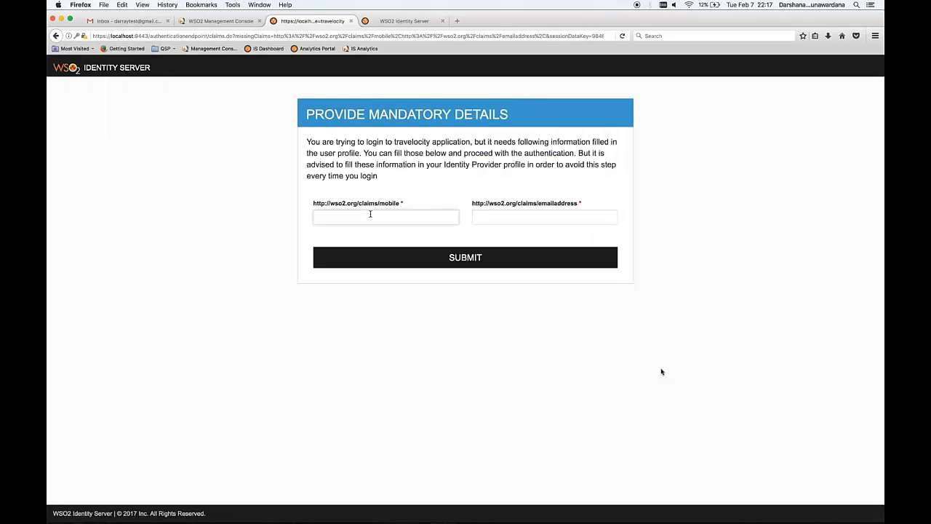
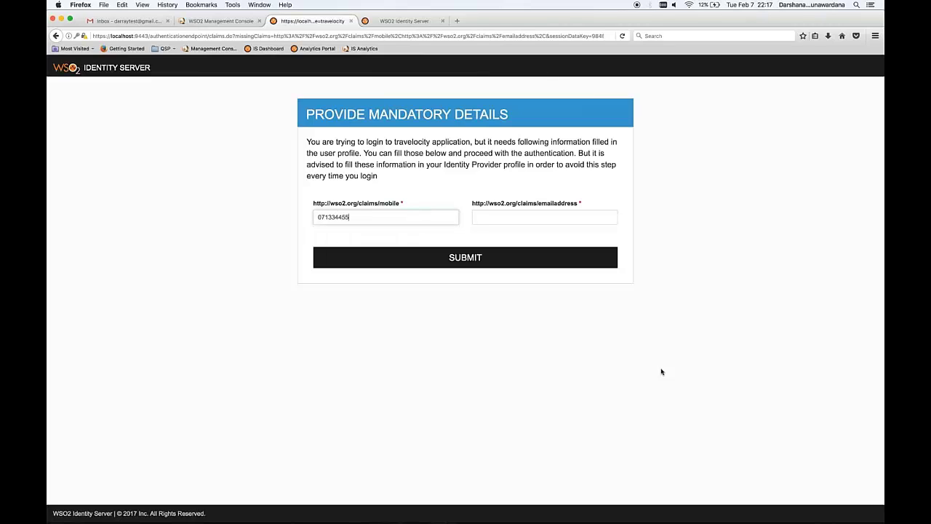
# - Fill in the user's mobile number and email address and submit the mandatory details
pyautogui.press('Tab')
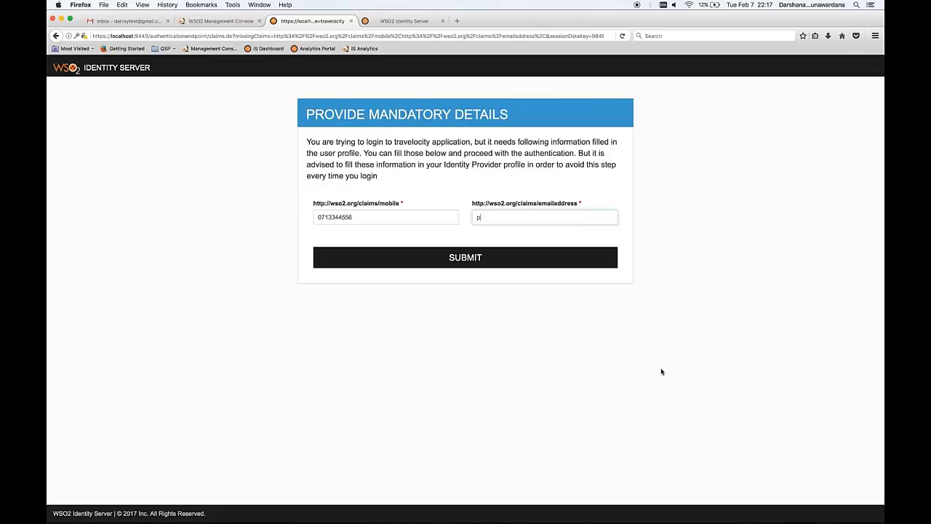
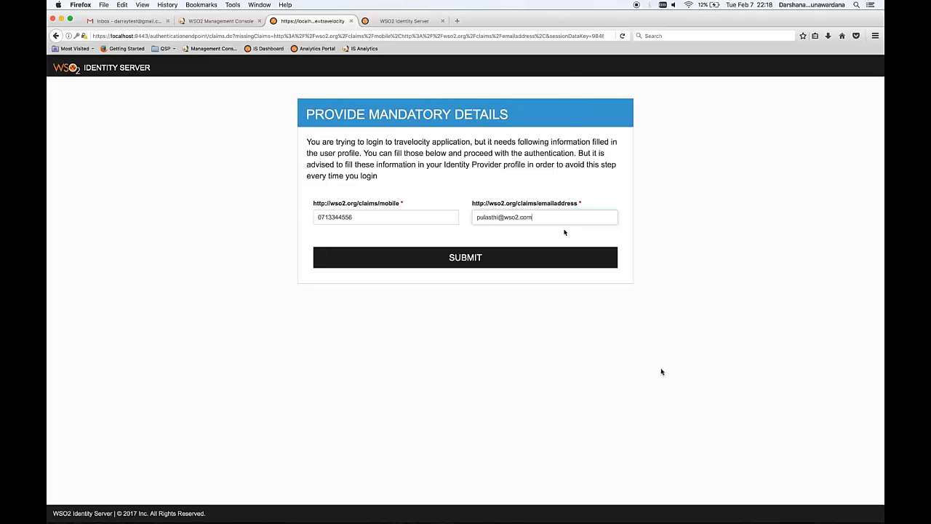
pyautogui.press('Return')
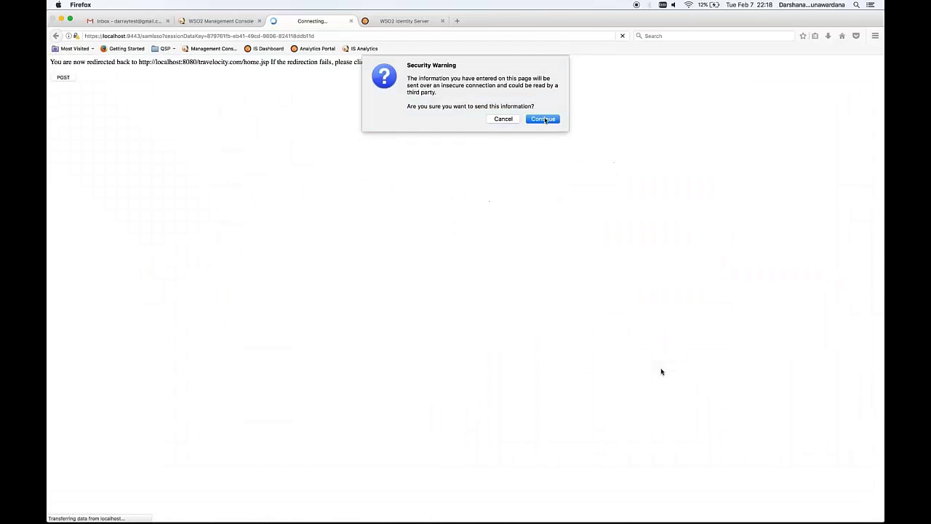
# - Confirm sending the details, check the returned mobile and email claims, then log out
pyautogui.press('Return')
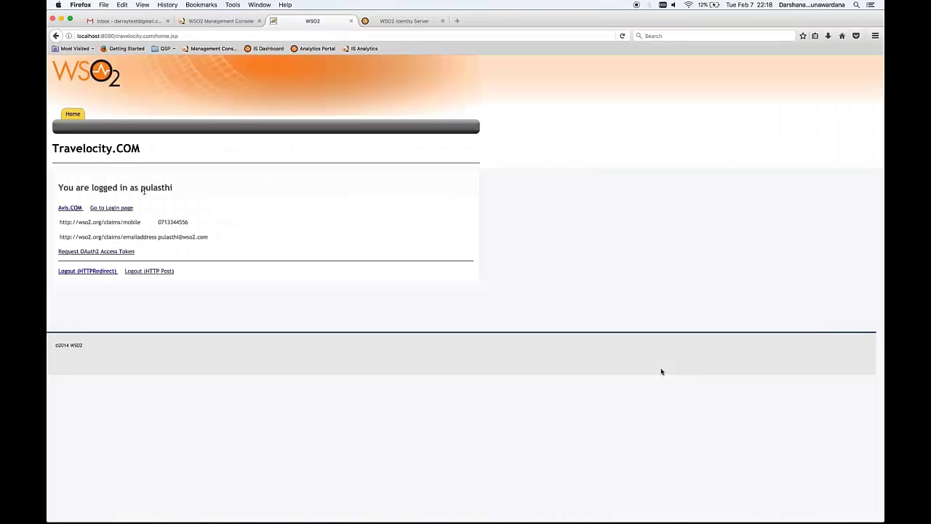
pyautogui.moveTo(100, 222); pyautogui.dragTo(189, 236)
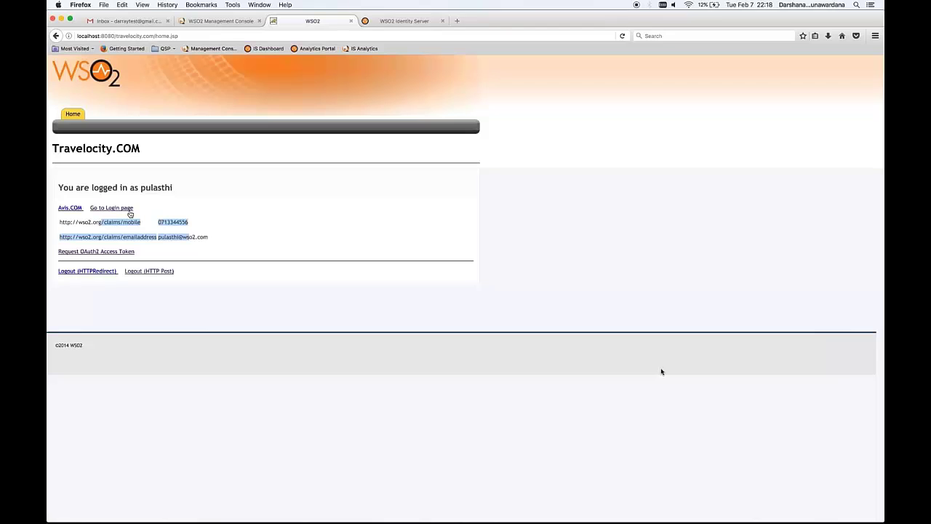
pyautogui.click(145, 272)
pyautogui.click(540, 119)
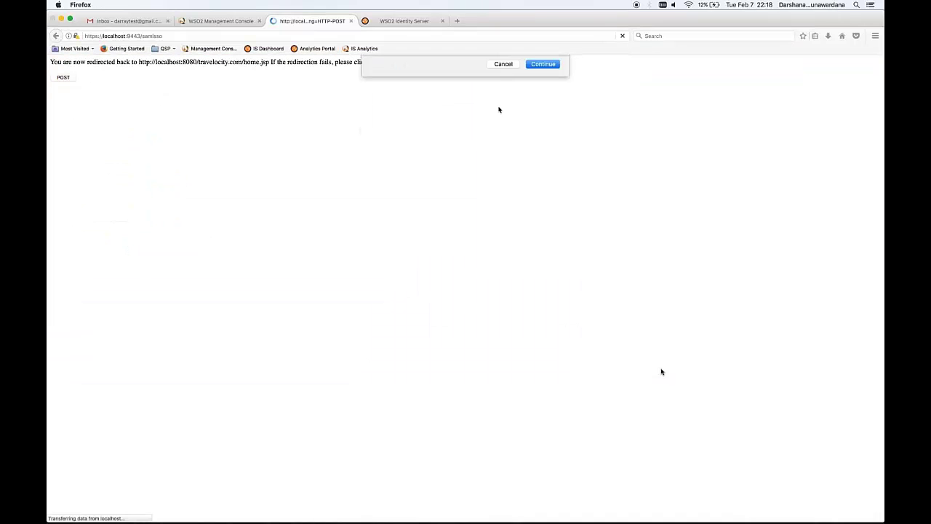
pyautogui.click(242, 24)
# - Edit authn_role_based_policy_template: replace ROLE_1 with admin and delete the ROLE_2 condition block
pyautogui.click(106, 323)
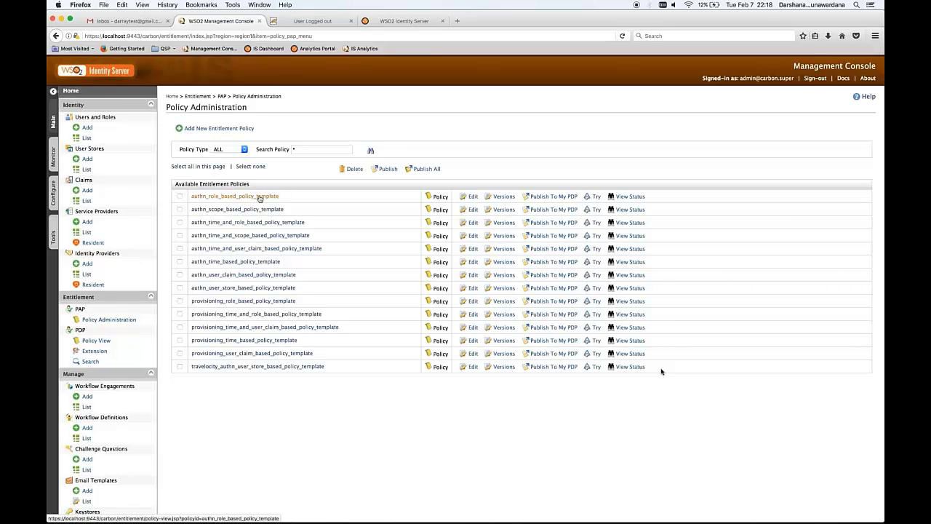
pyautogui.click(259, 198)
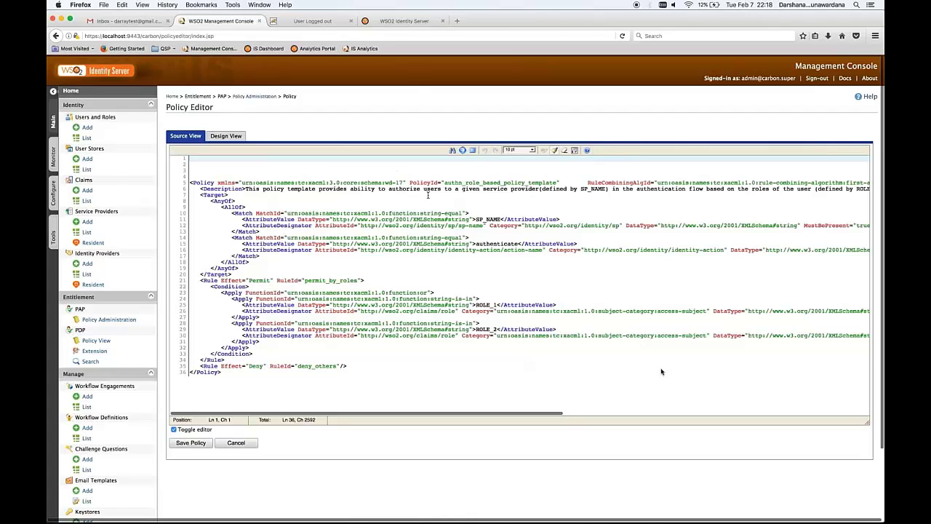
pyautogui.doubleClick(483, 304)
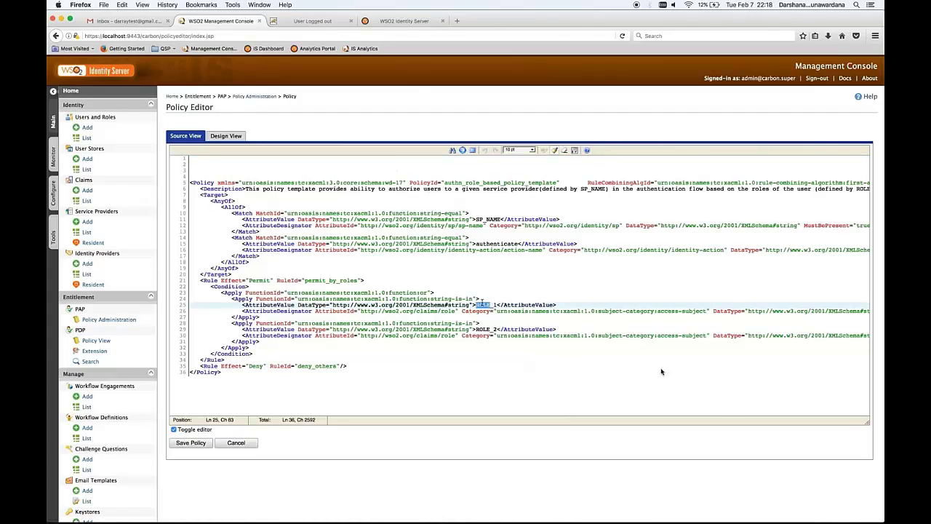
pyautogui.write('admin')
pyautogui.moveTo(263, 342); pyautogui.dragTo(268, 317)
pyautogui.press('BackSpace')
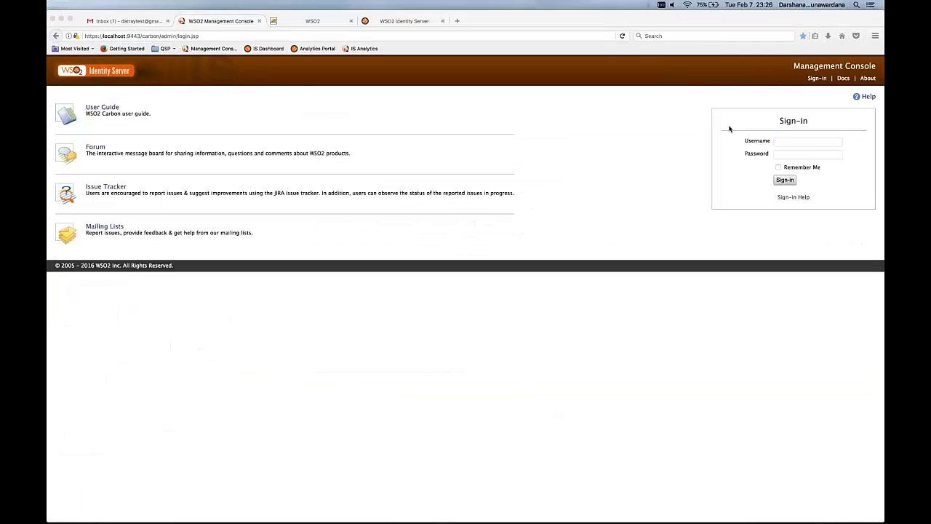
# - Sign back in to the console with the admin credentials and dismiss the save-login prompt
pyautogui.click(799, 141)
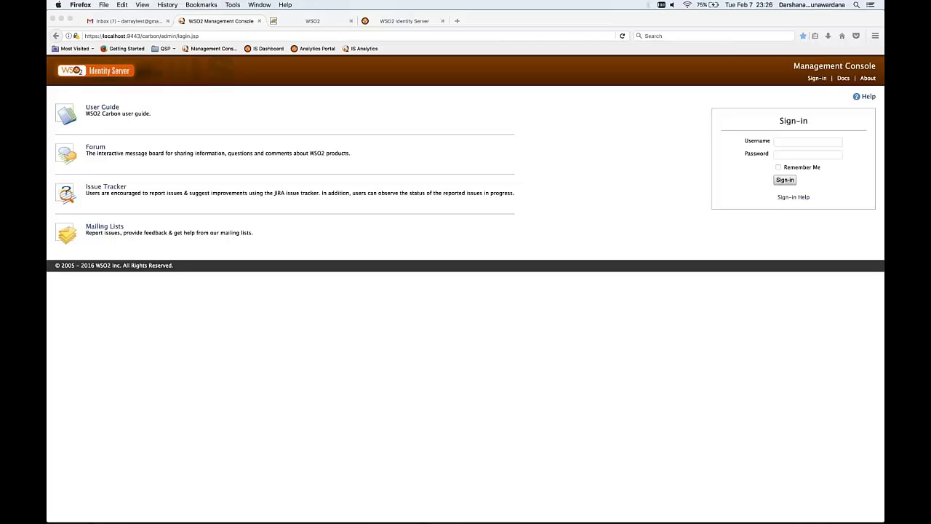
pyautogui.write('admin')
pyautogui.press('Tab')
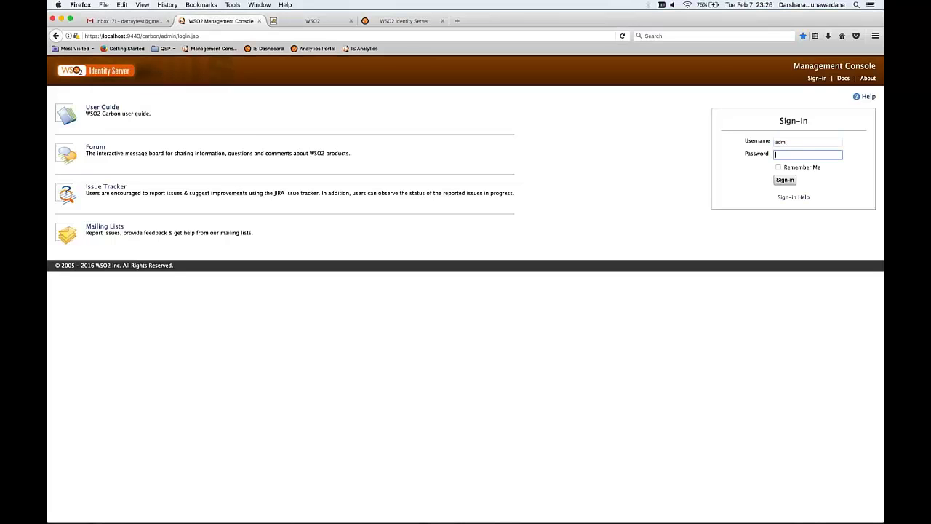
pyautogui.click(813, 144)
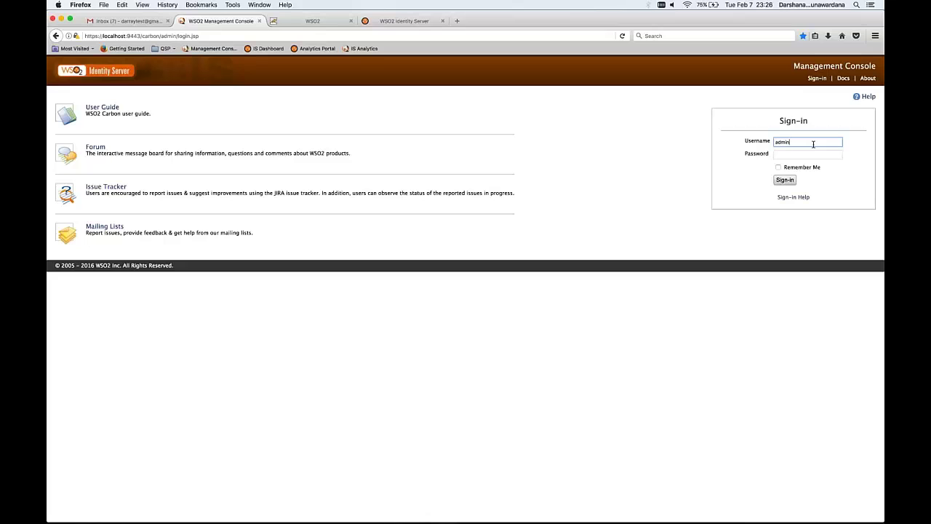
pyautogui.press('Tab')
pyautogui.write('admin')
pyautogui.press('Return')
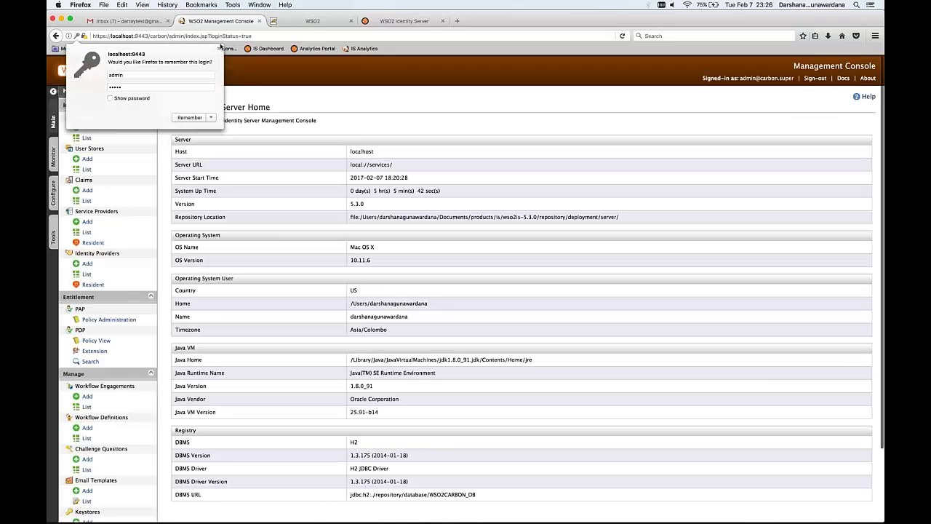
pyautogui.click(104, 240)
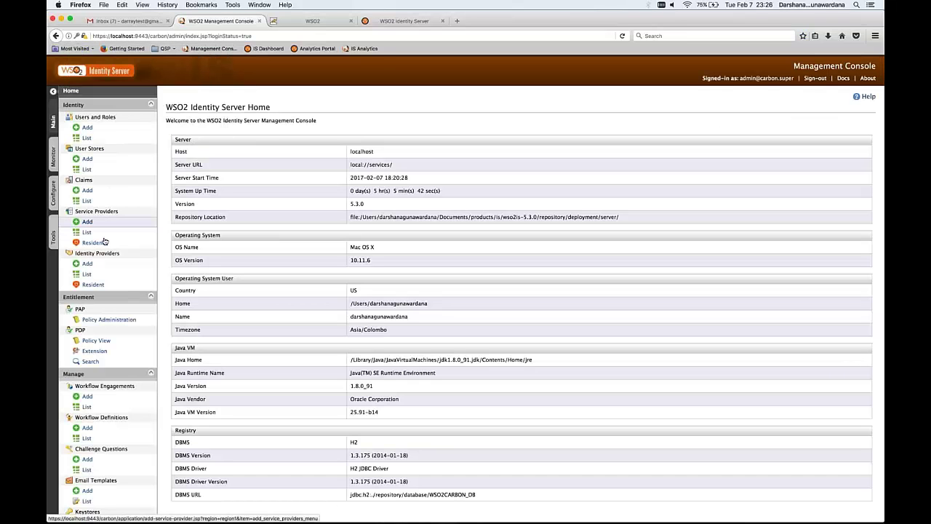
# - In authn_role_based_policy_template, replace the SP_NAME placeholder with travelocity
pyautogui.click(112, 320)
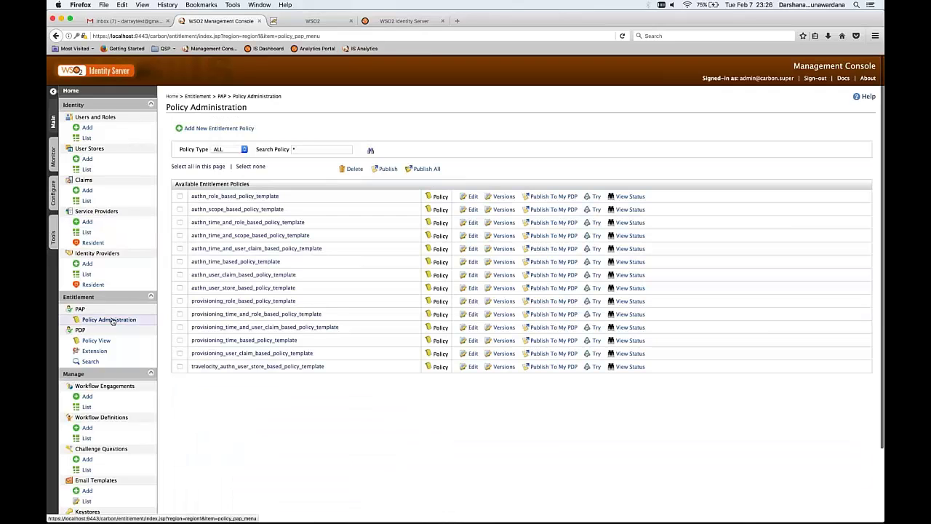
pyautogui.click(234, 196)
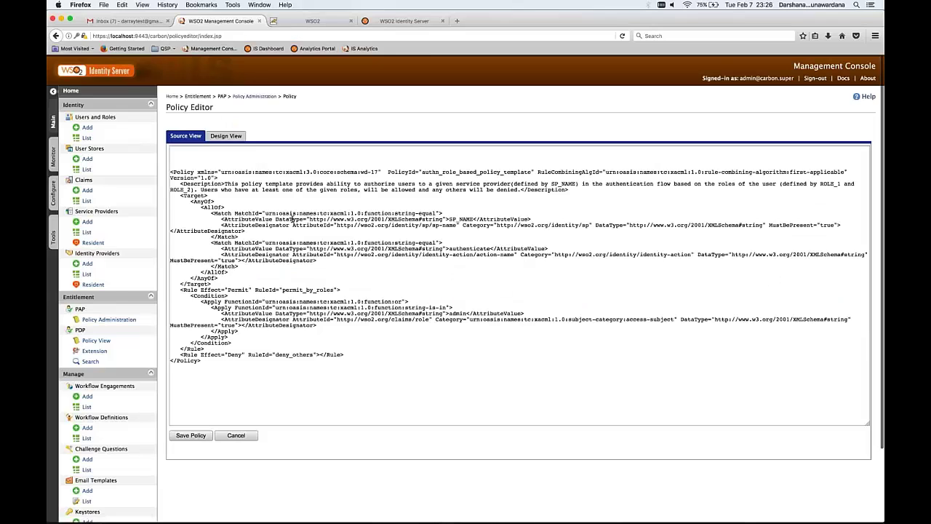
pyautogui.click(477, 216)
pyautogui.moveTo(486, 218); pyautogui.dragTo(500, 216)
pyautogui.press('BackSpace')
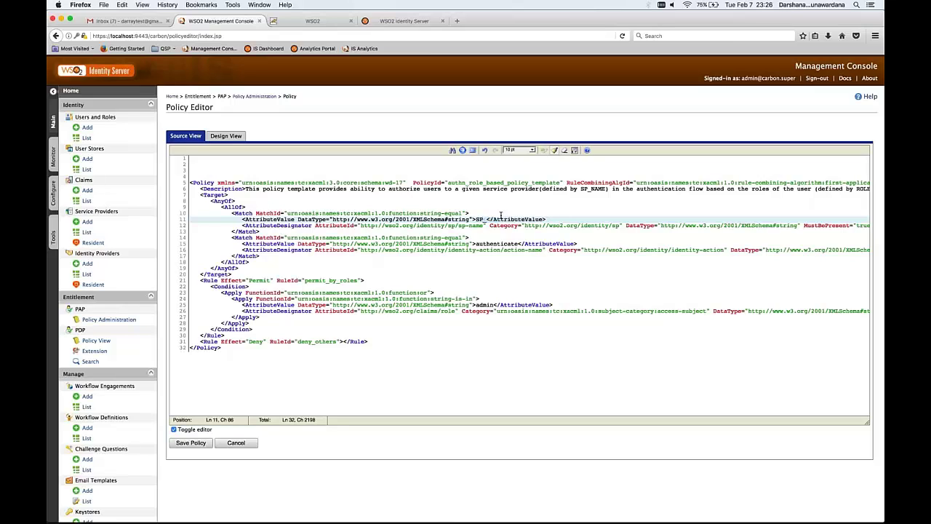
pyautogui.press('BackSpace')
pyautogui.press('BackSpace')
pyautogui.press('BackSpace')
pyautogui.write('travelocity')
# - Save the edited policy and publish it to My PDP
pyautogui.click(191, 442)
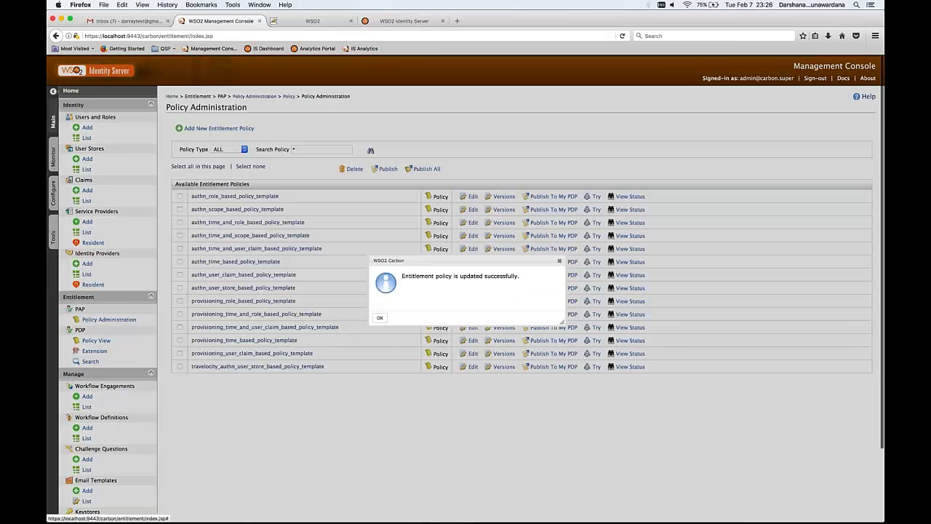
pyautogui.click(380, 318)
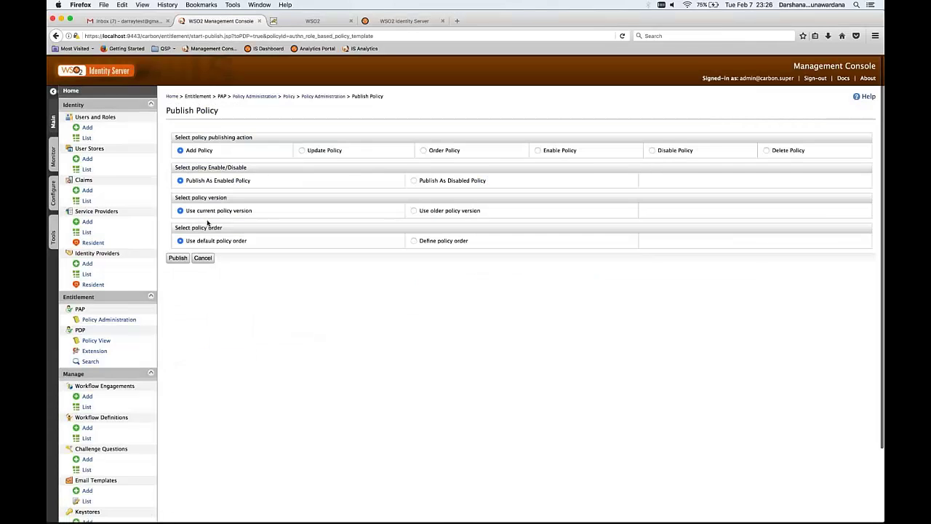
pyautogui.click(178, 258)
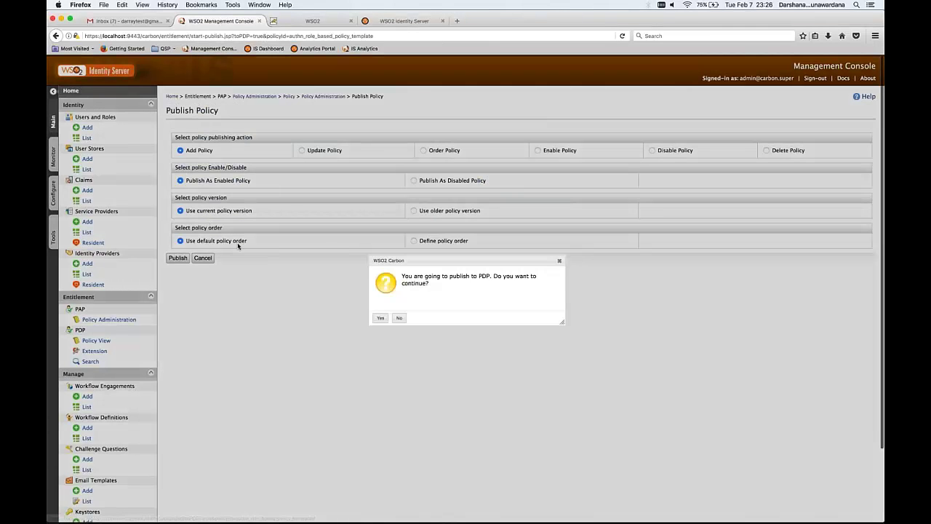
pyautogui.click(375, 317)
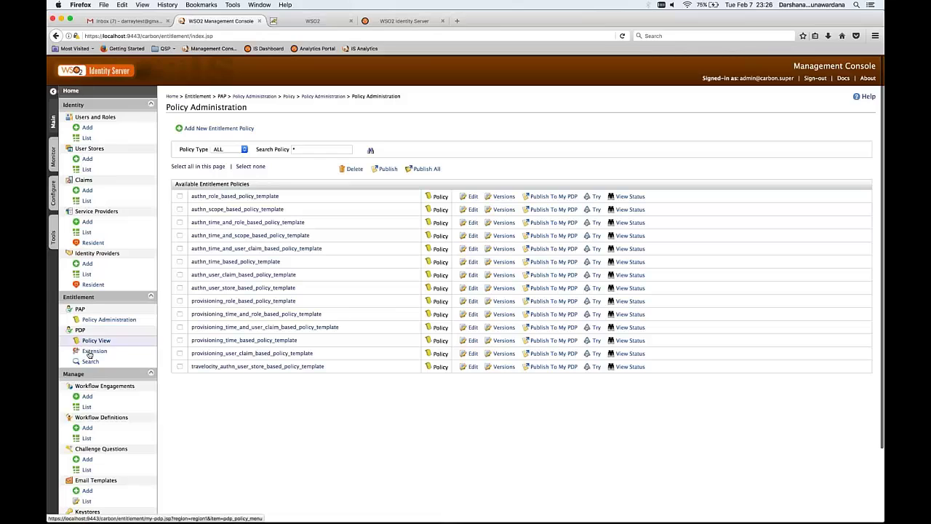
# - Tick Enable Authorization under travelocity's Local & Outbound Authentication Configuration and update it
pyautogui.click(86, 231)
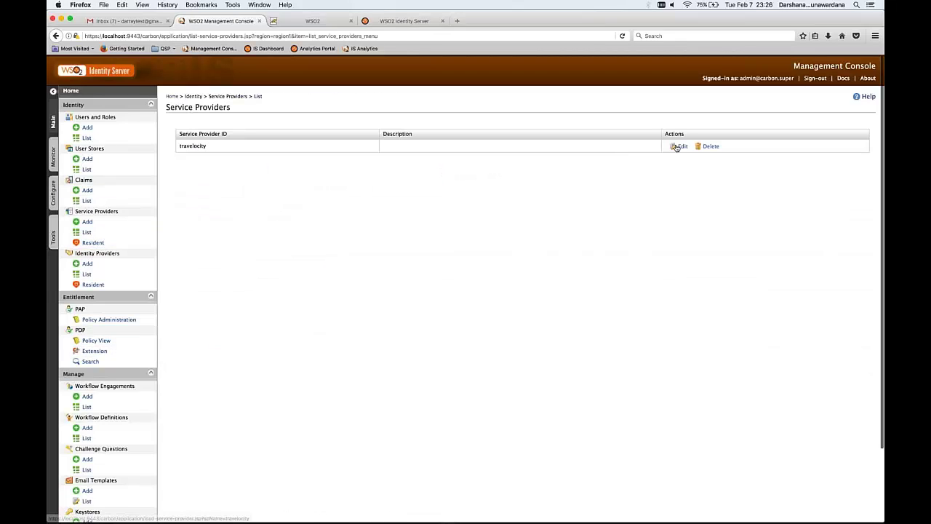
pyautogui.click(677, 147)
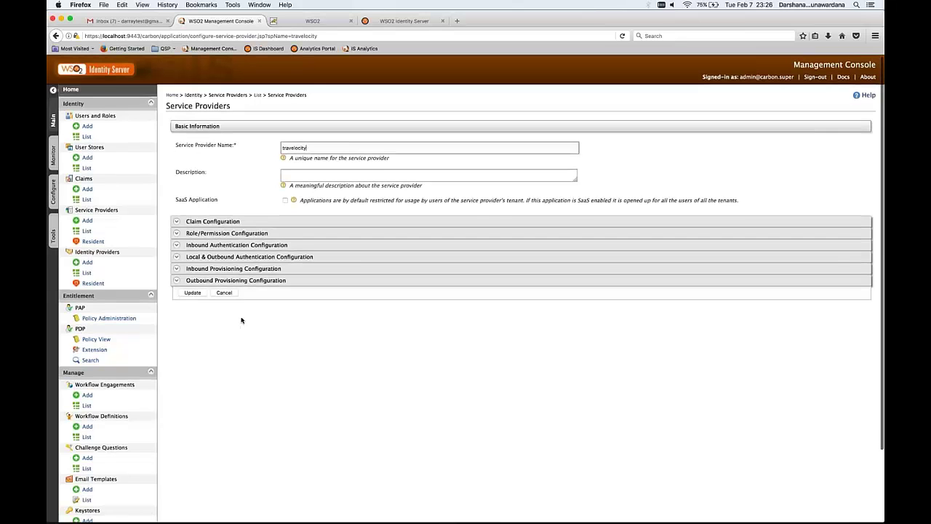
pyautogui.click(250, 257)
pyautogui.scroll(-1, 232, 328)
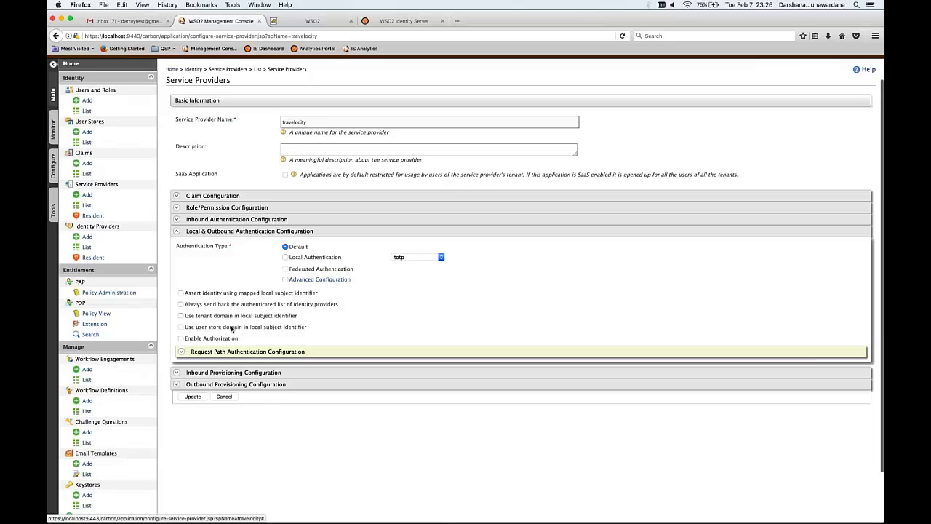
pyautogui.click(215, 339)
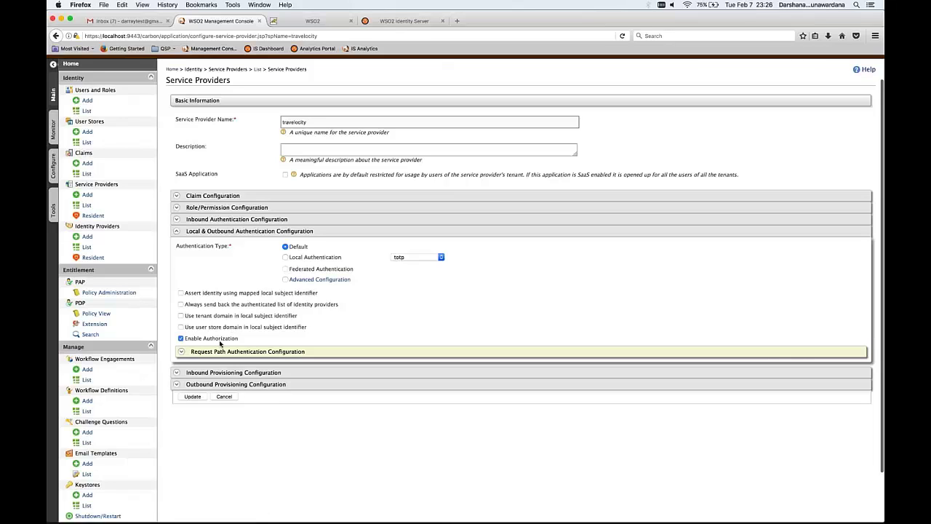
pyautogui.click(191, 398)
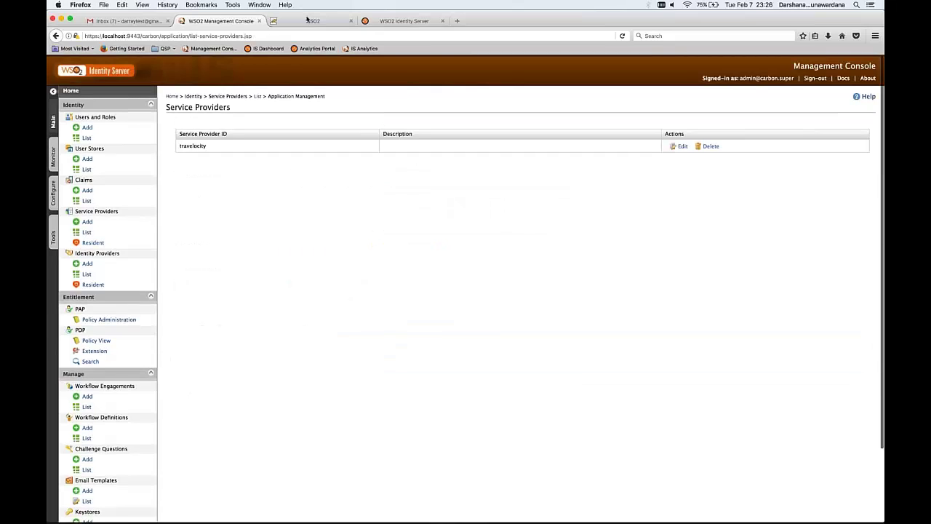
pyautogui.click(311, 21)
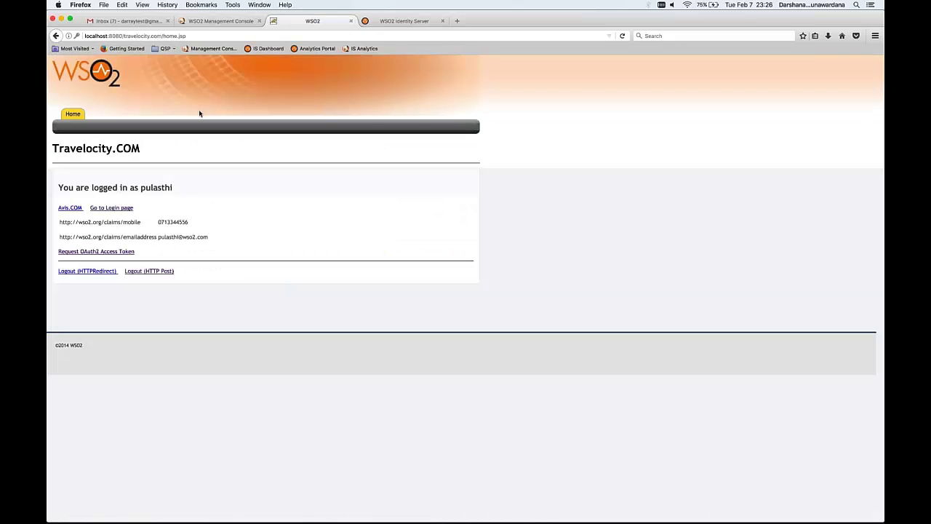
# - Log out of Travelocity and reload its index.jsp page to reach the sign-in form
pyautogui.click(149, 271)
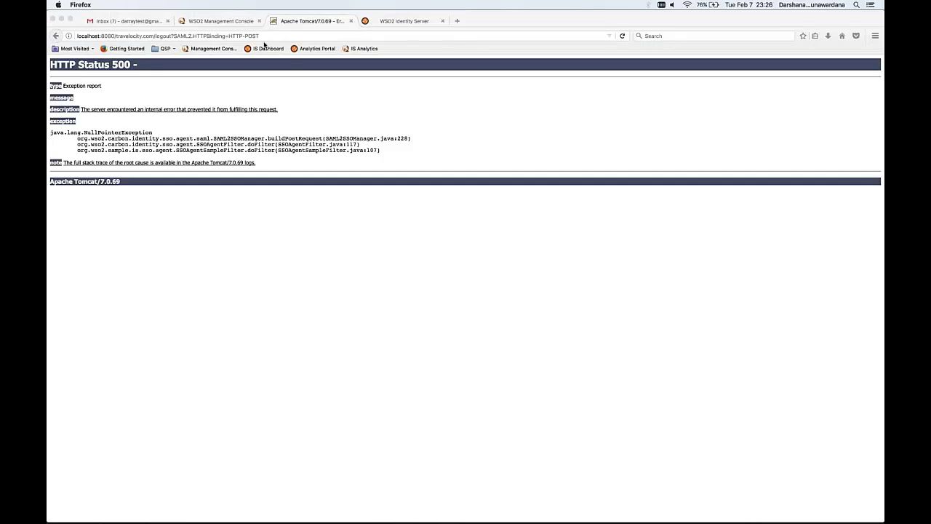
pyautogui.press('Return')
pyautogui.click(287, 35)
pyautogui.write('t')
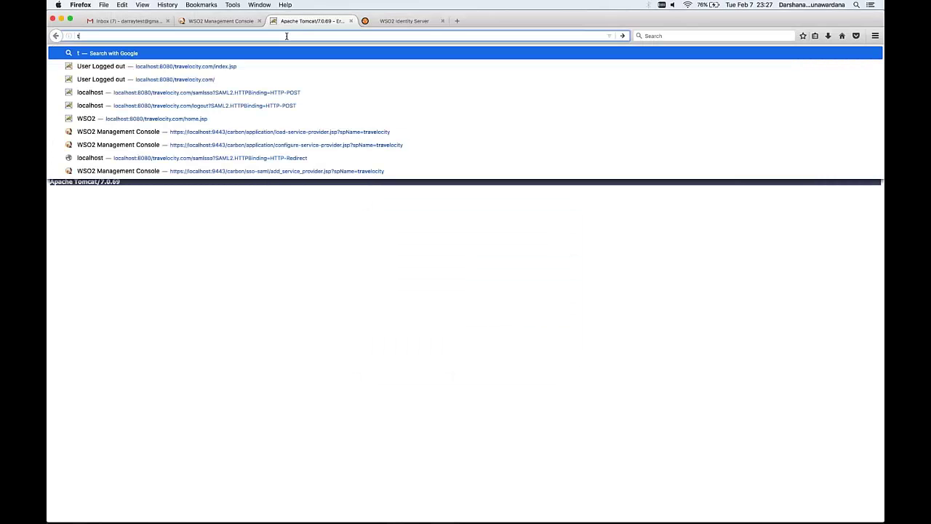
pyautogui.write('ra')
pyautogui.press('Down')
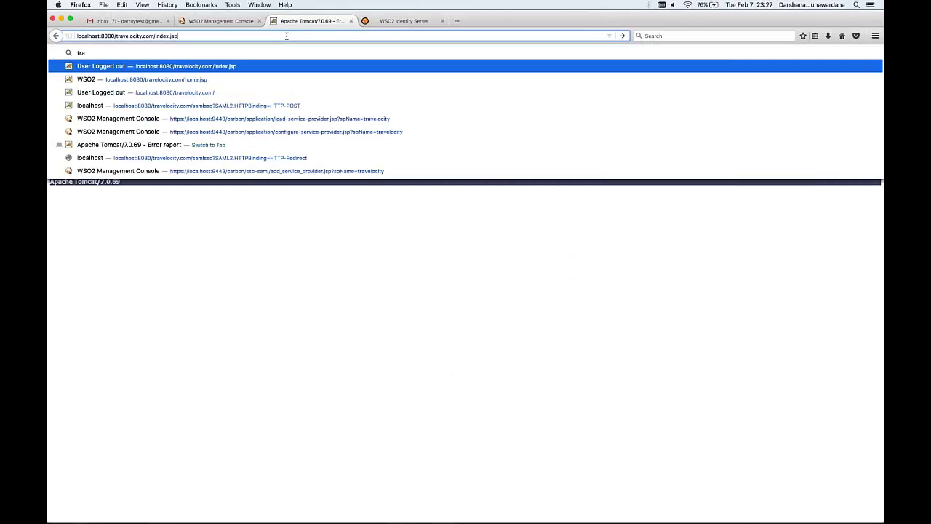
pyautogui.press('Return')
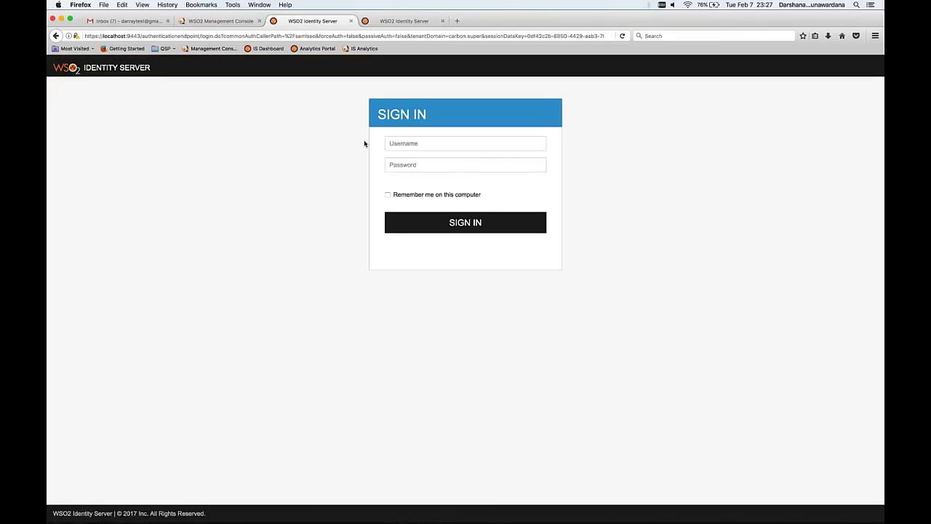
# - Sign in as the test user, correcting the misspelled username, and submit the credentials
pyautogui.click(396, 145)
pyautogui.write('pulathi')
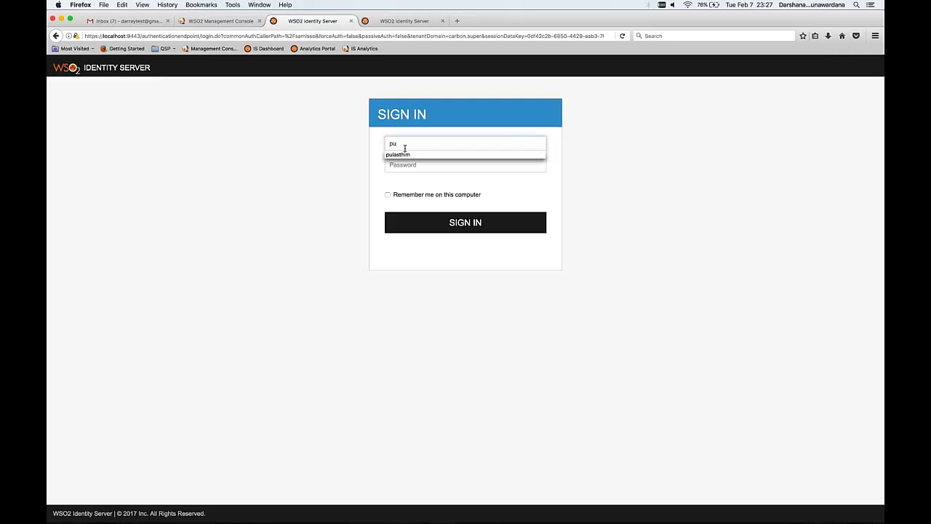
pyautogui.doubleClick(404, 145)
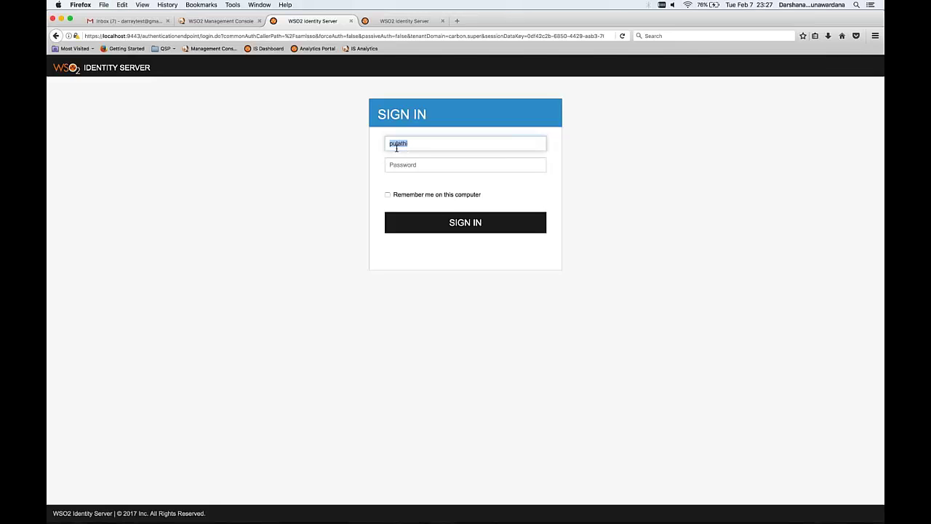
pyautogui.write('pulasthi')
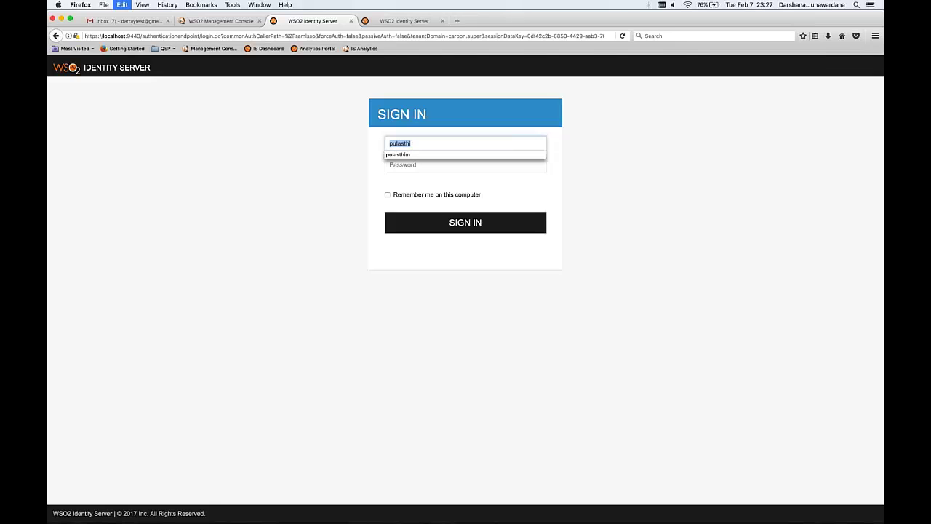
pyautogui.click(408, 165)
pyautogui.write('pulasthi')
pyautogui.press('Return')
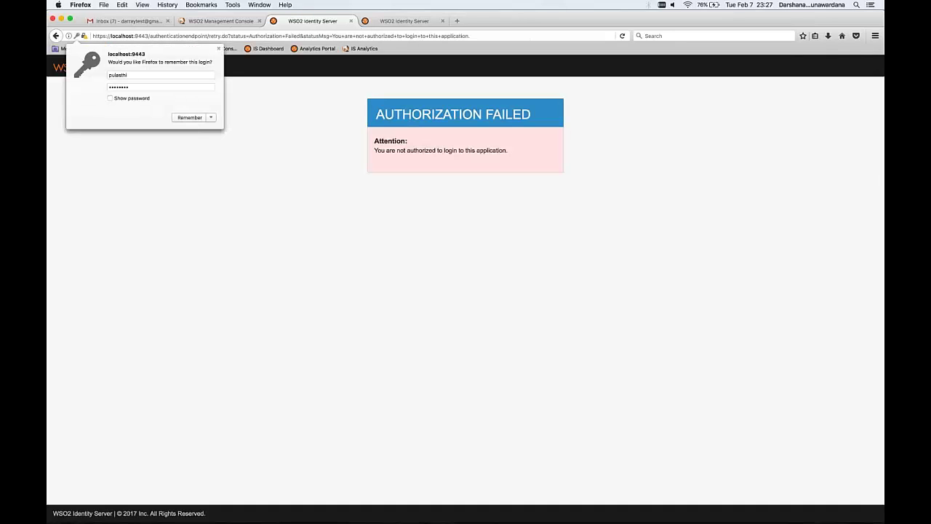
# - Highlight the 'Authorization Failed: not authorized to login' message, then move to Chrome
pyautogui.moveTo(374, 150); pyautogui.dragTo(437, 151)
pyautogui.tripleClick(478, 150)
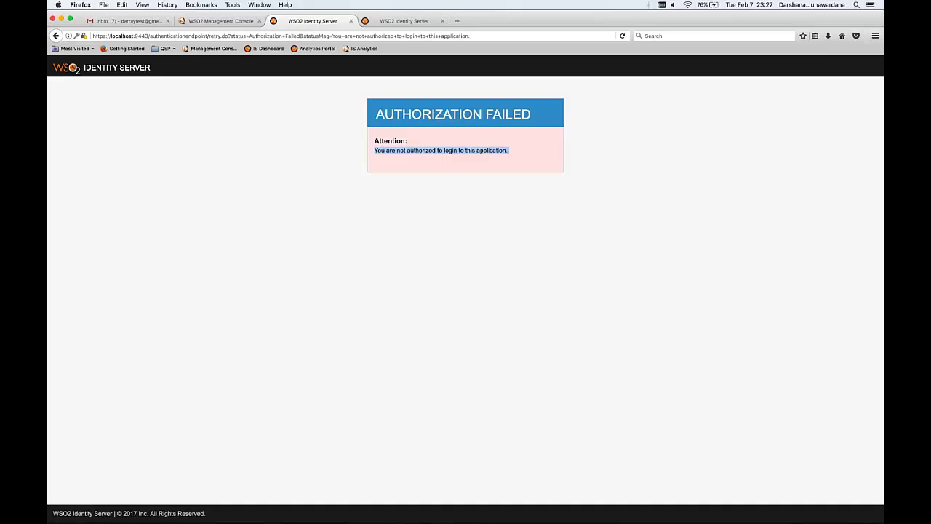
pyautogui.click(383, 132)
pyautogui.doubleClick(389, 141)
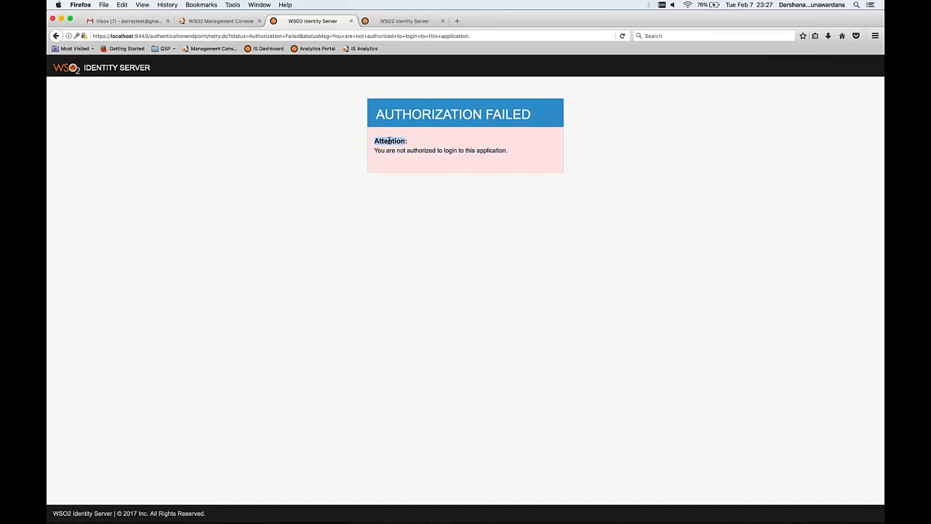
pyautogui.click(404, 152)
pyautogui.tripleClick(403, 151)
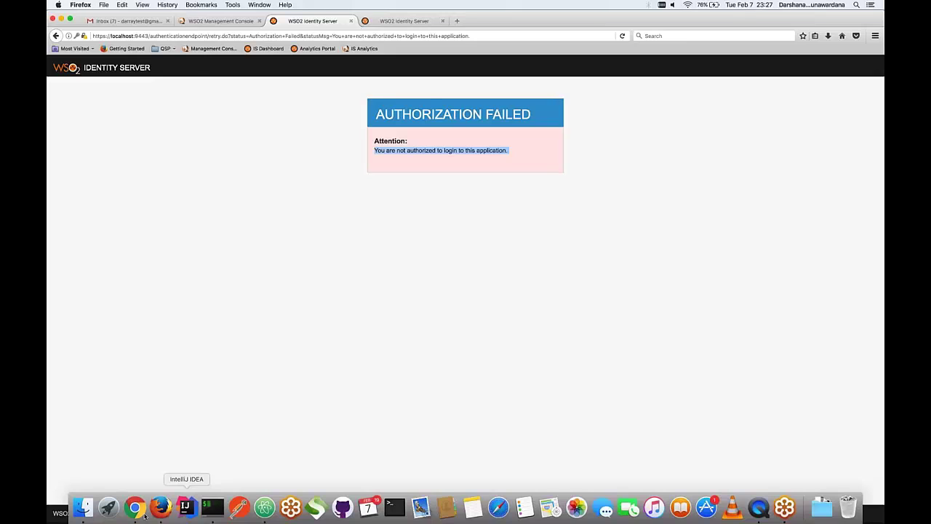
pyautogui.click(138, 509)
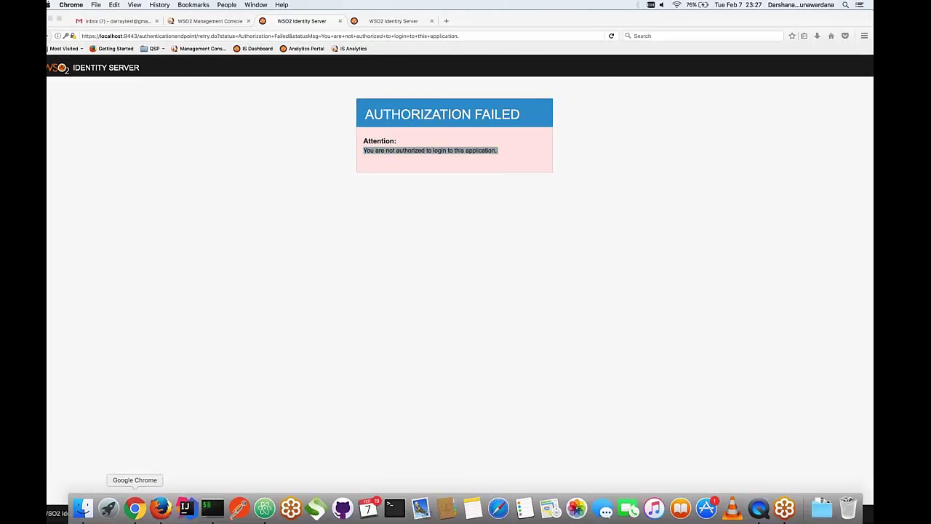
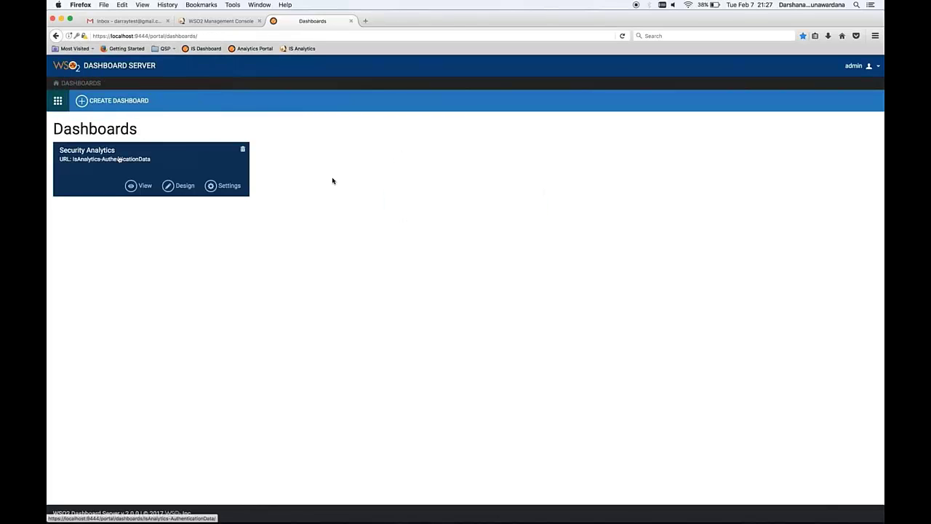
# - Open Security Analytics Login Sessions and filter the data table to the test user's four terminated sessions
pyautogui.click(120, 159)
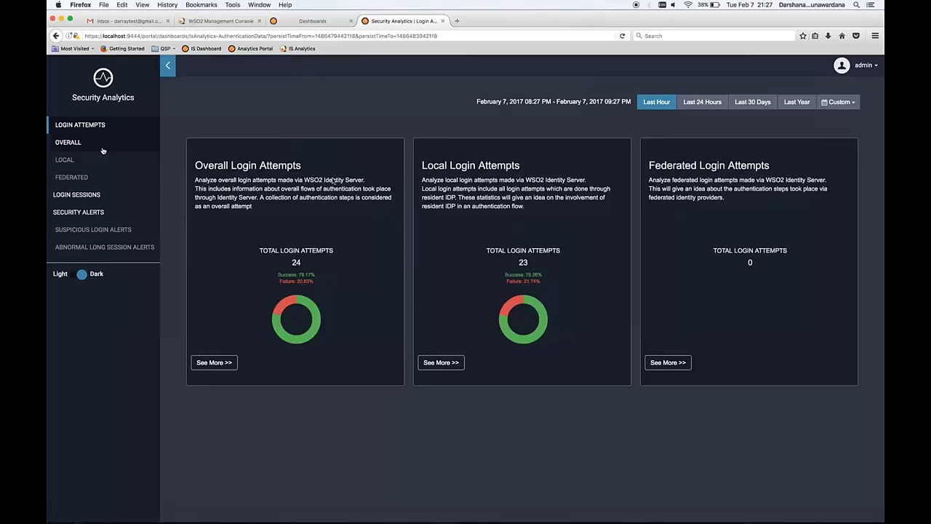
pyautogui.click(106, 195)
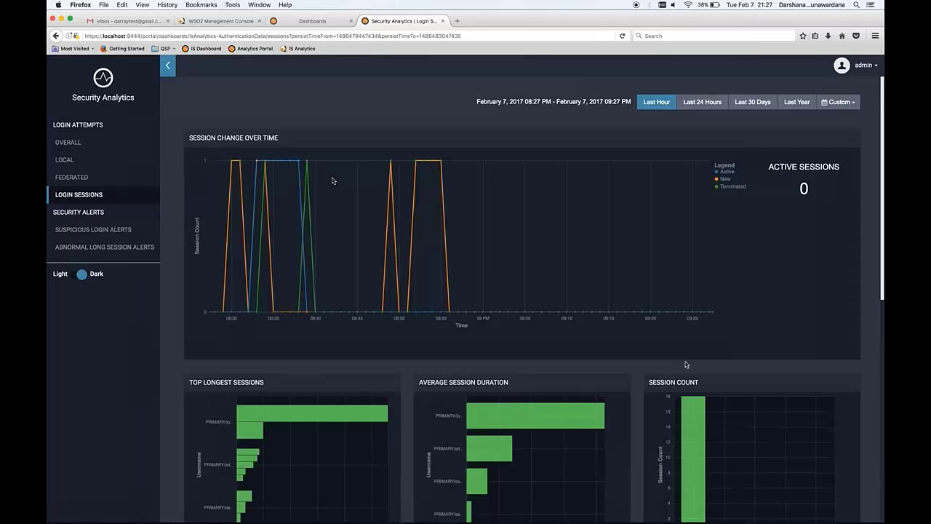
pyautogui.scroll(-5, 686, 364)
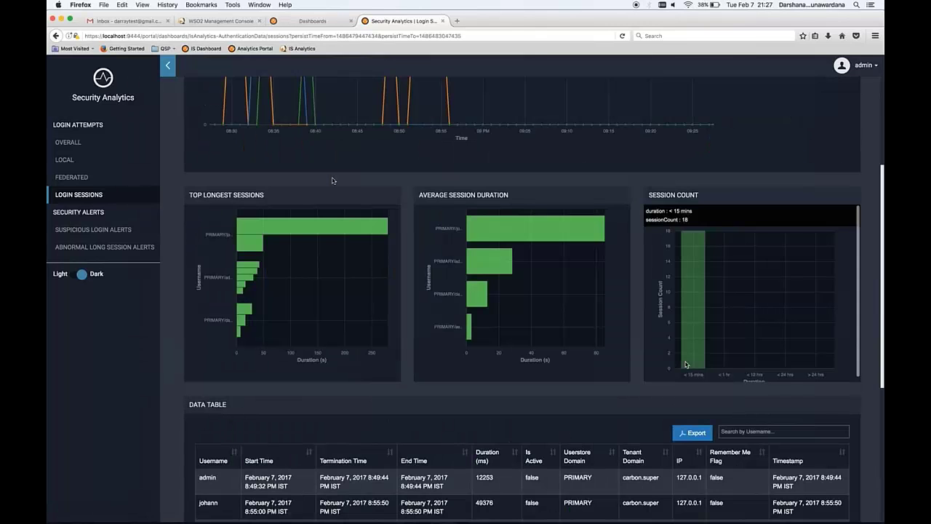
pyautogui.scroll(-3, 332, 181)
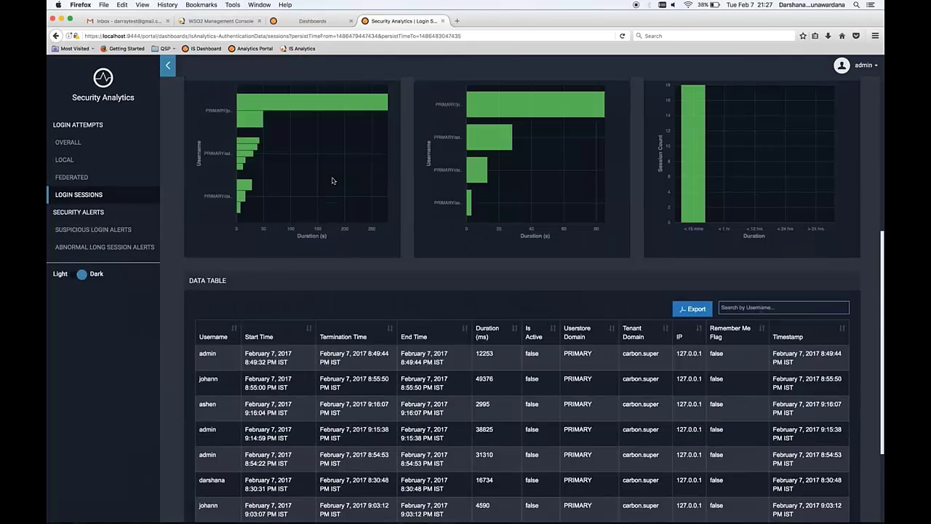
pyautogui.write('ashen')
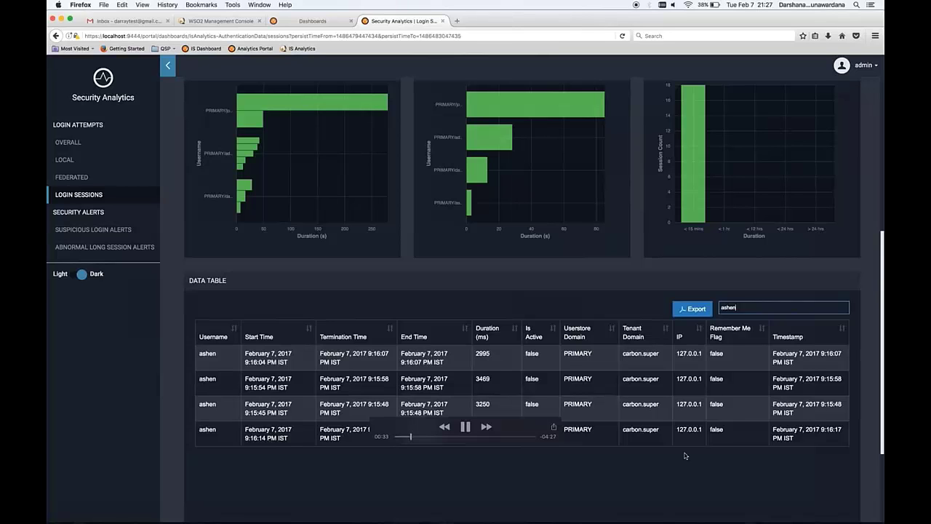
pyautogui.scroll(2, 684, 455)
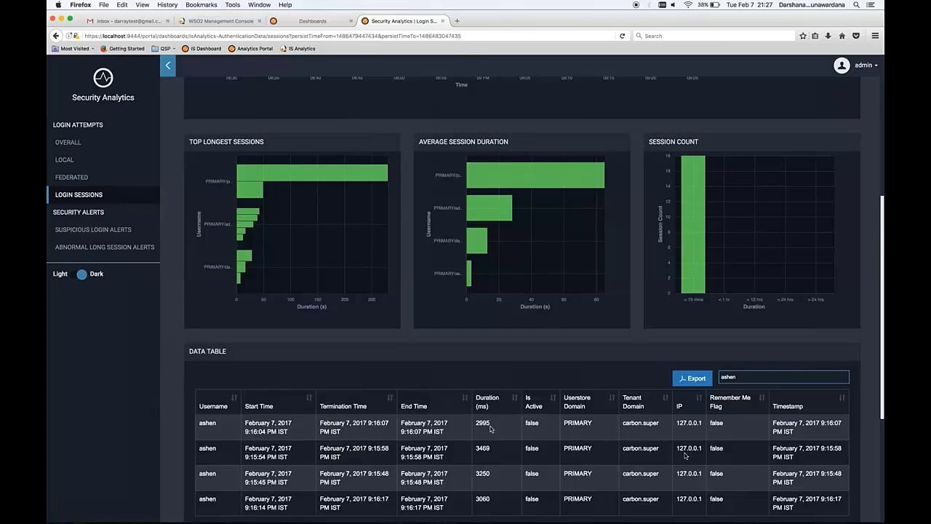
# - Check the suspicious login and abnormal long session alerts, then open a blank browser tab
pyautogui.click(95, 212)
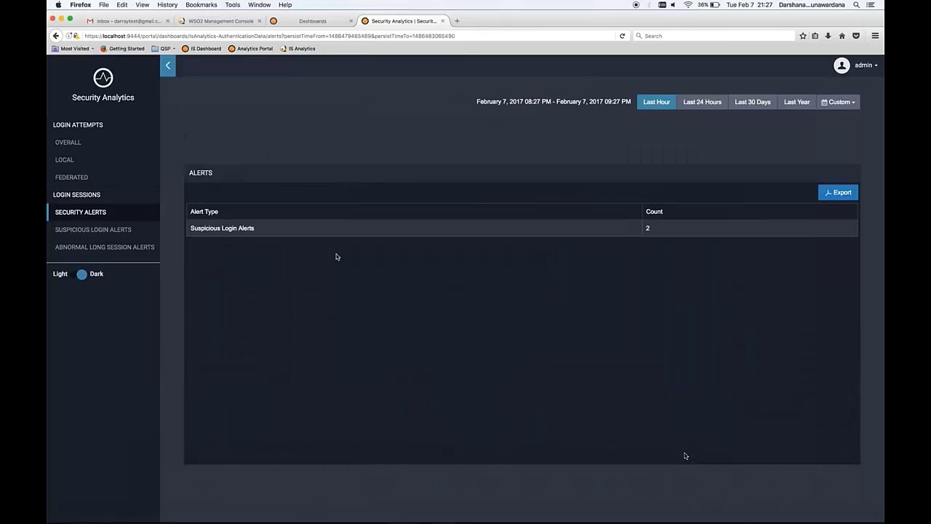
pyautogui.click(109, 228)
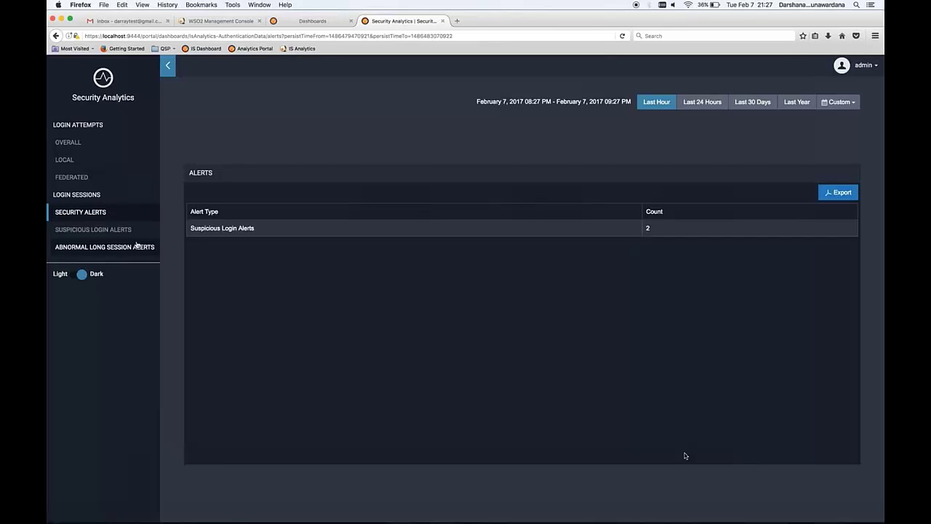
pyautogui.click(137, 247)
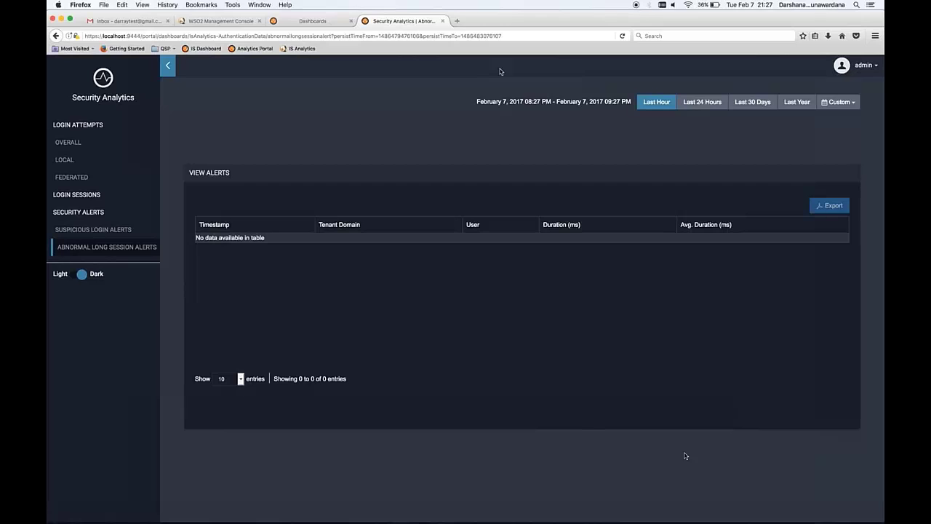
pyautogui.click(457, 21)
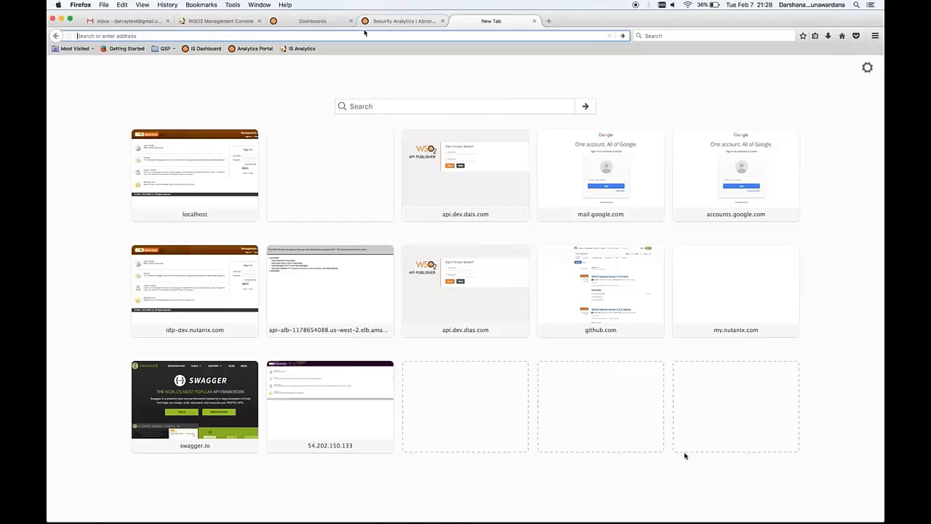
# - Sign the test user in to the Identity Server User Portal, then return to Security Analytics
pyautogui.press('super+v')
pyautogui.press('Return')
pyautogui.write('ashen')
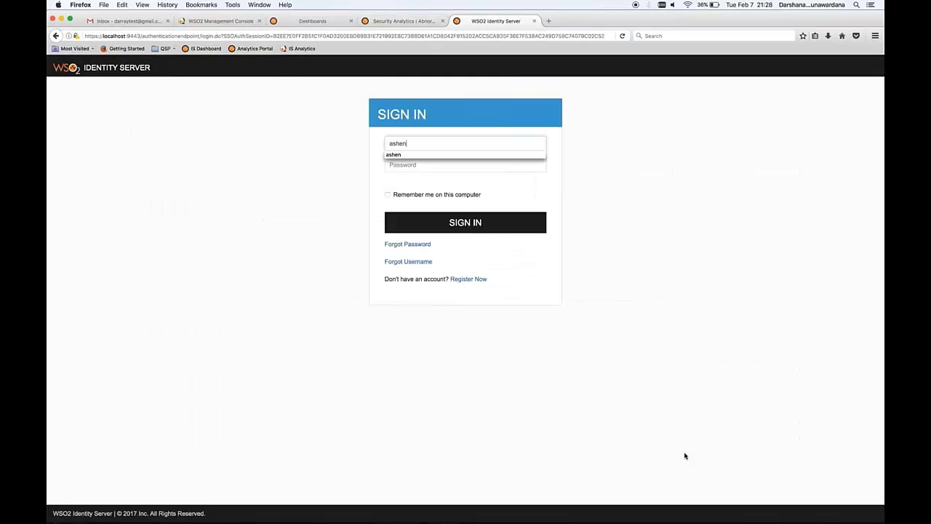
pyautogui.press('Tab')
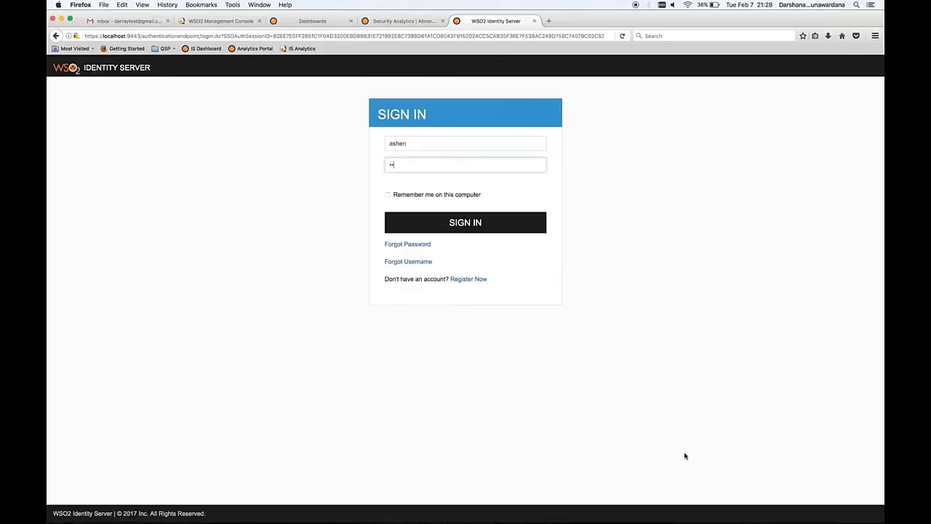
pyautogui.press('Return')
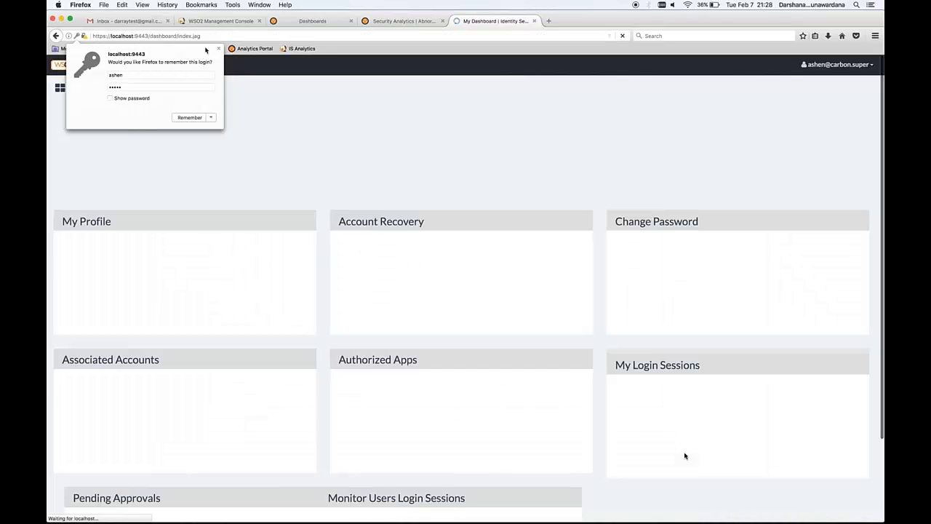
pyautogui.click(511, 189)
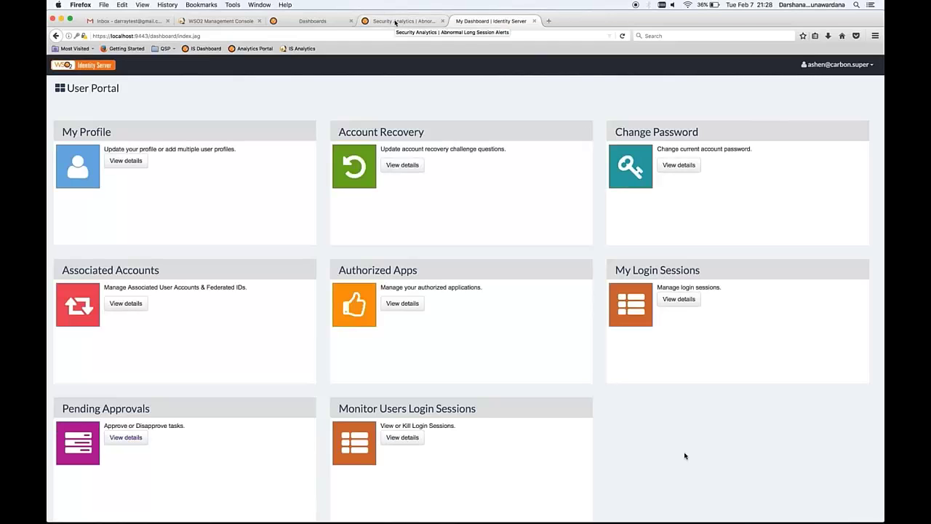
pyautogui.click(395, 22)
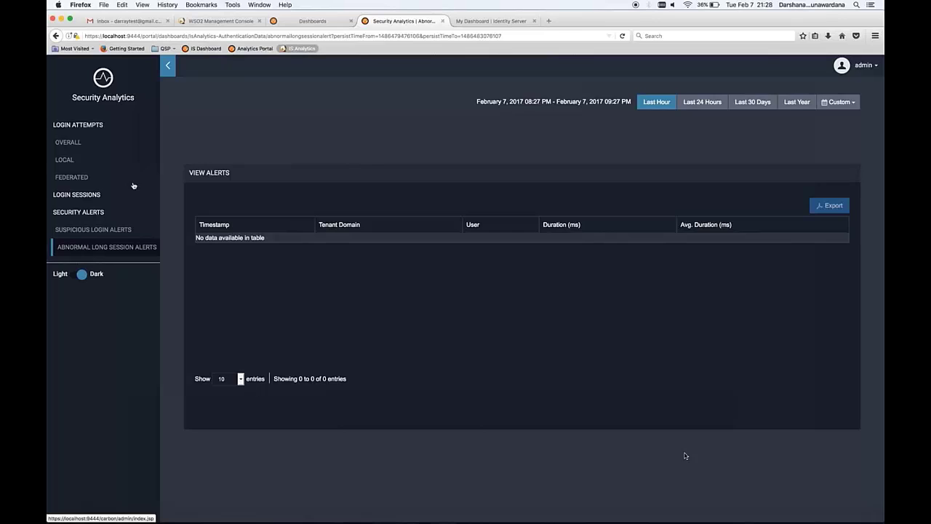
# - Filter Login Sessions by the test user to show their new live session, then open a blank tab
pyautogui.click(107, 196)
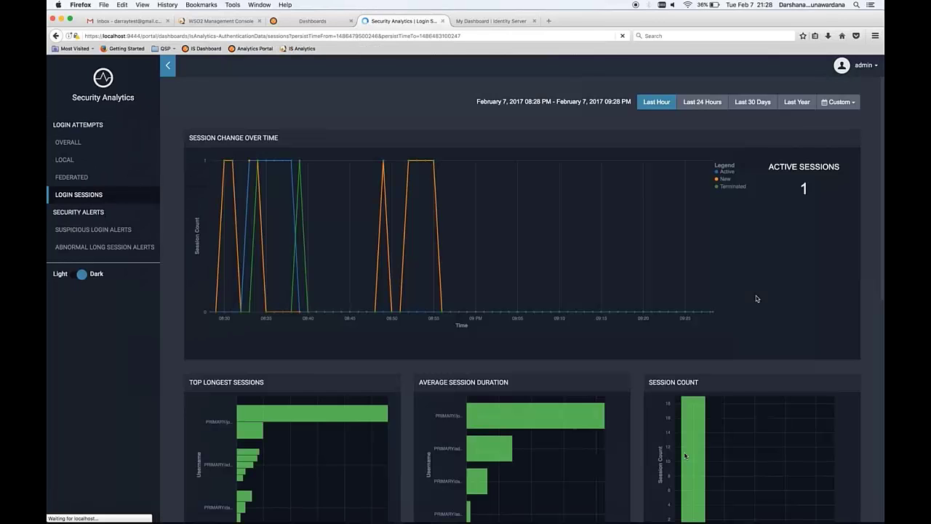
pyautogui.scroll(-5, 757, 299)
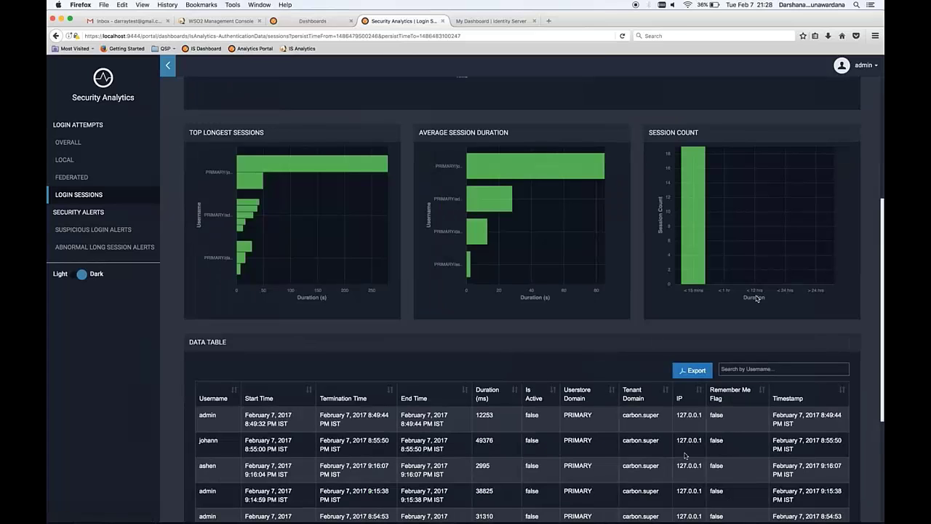
pyautogui.write('ash')
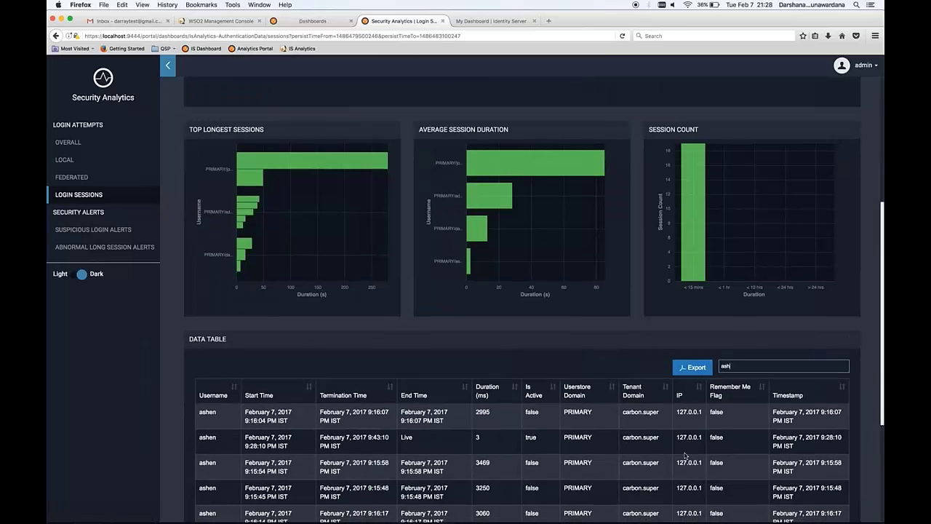
pyautogui.write('en')
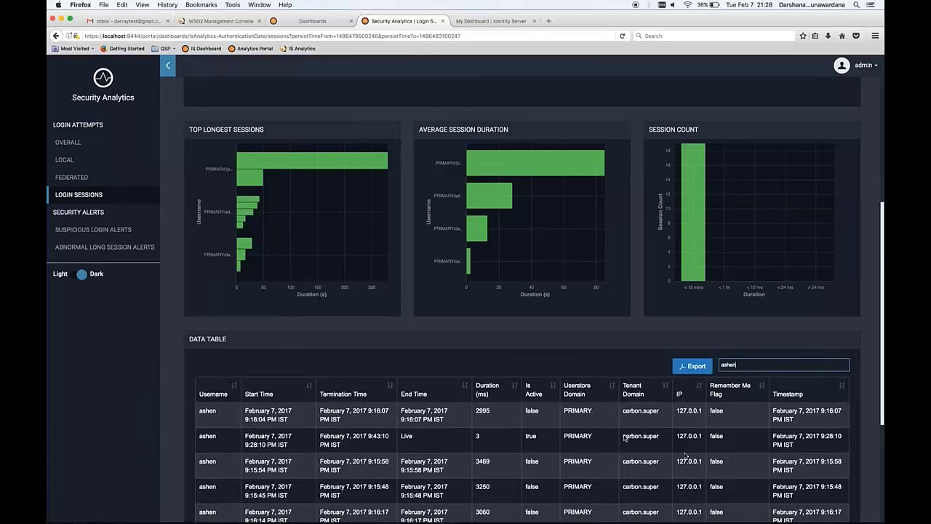
pyautogui.scroll(-3, 685, 455)
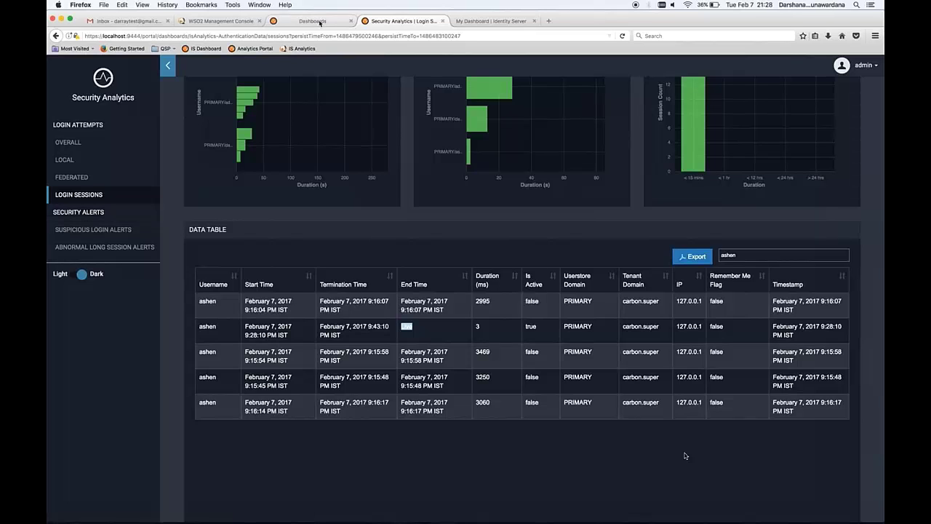
pyautogui.press('super+t')
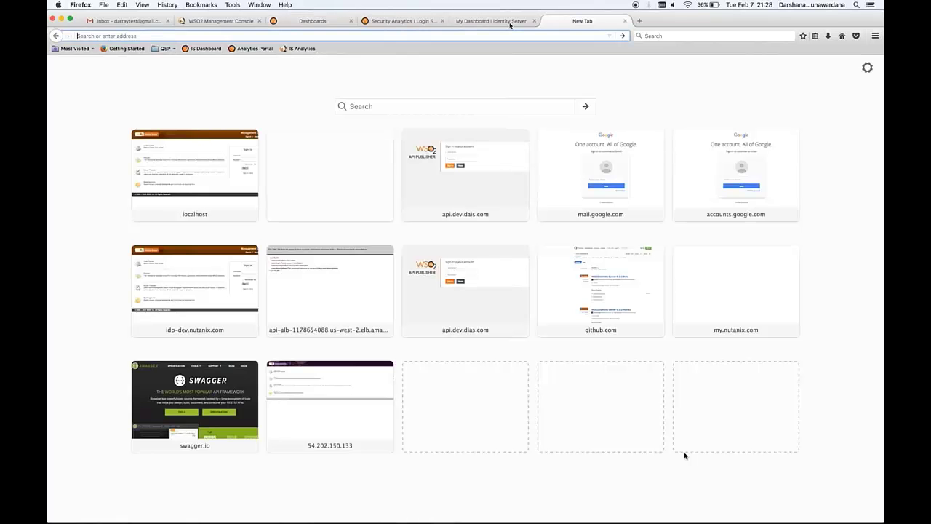
# - Log in to the IS Analytics management console with the admin credentials
pyautogui.click(298, 48)
pyautogui.write('admin')
pyautogui.press('Tab')
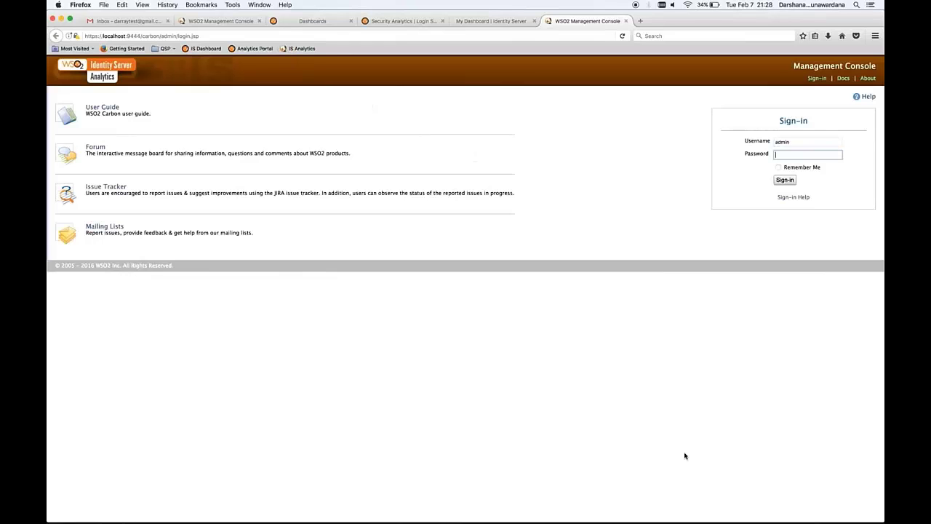
pyautogui.write('admin')
pyautogui.press('Return')
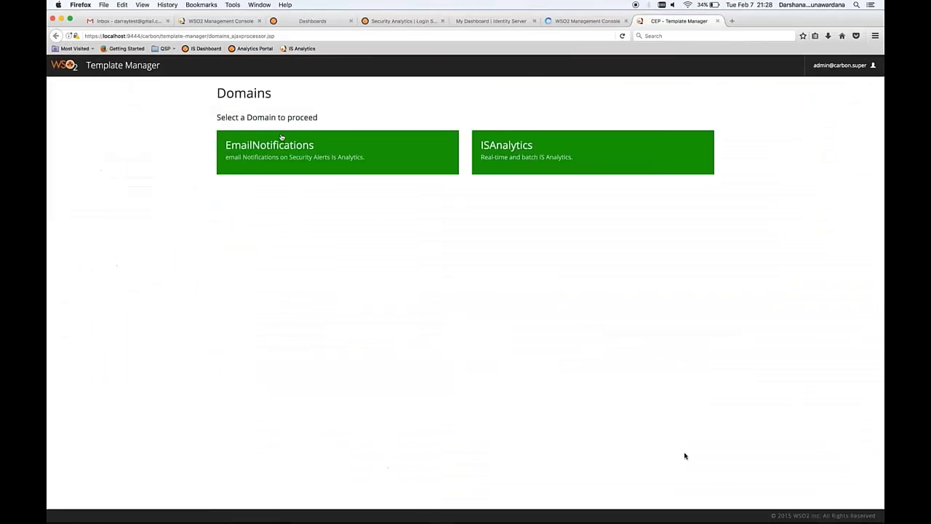
# - Save ConfigureAlertLongSessions with threshold 300 ms, 5.0 percent and 7 days
pyautogui.click(513, 151)
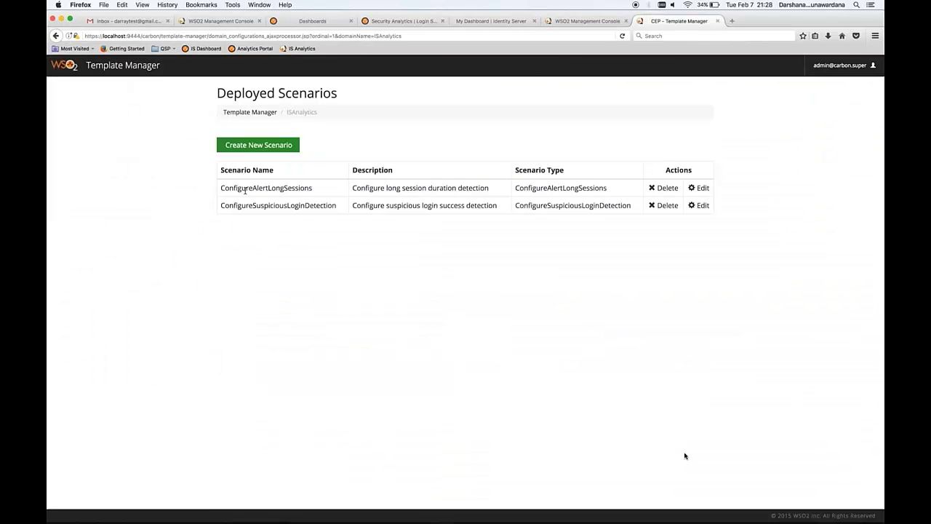
pyautogui.moveTo(245, 189); pyautogui.dragTo(291, 188)
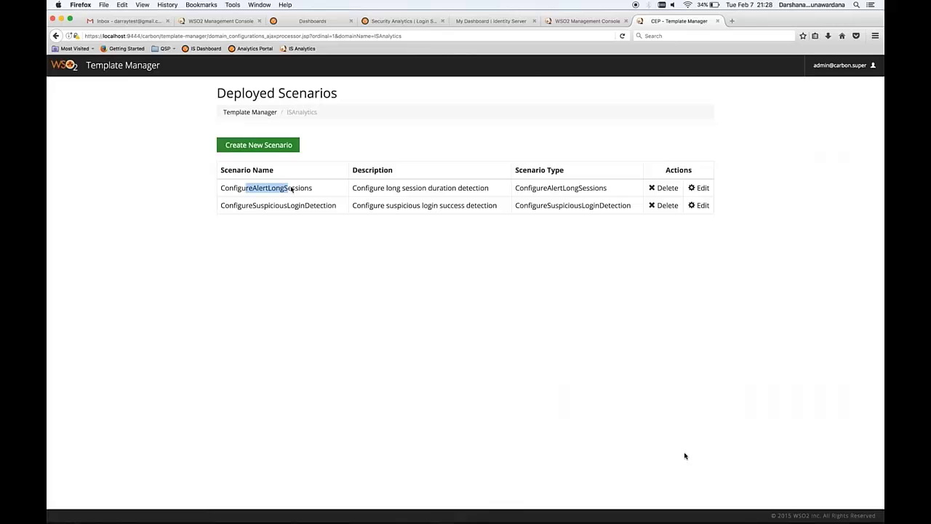
pyautogui.click(702, 190)
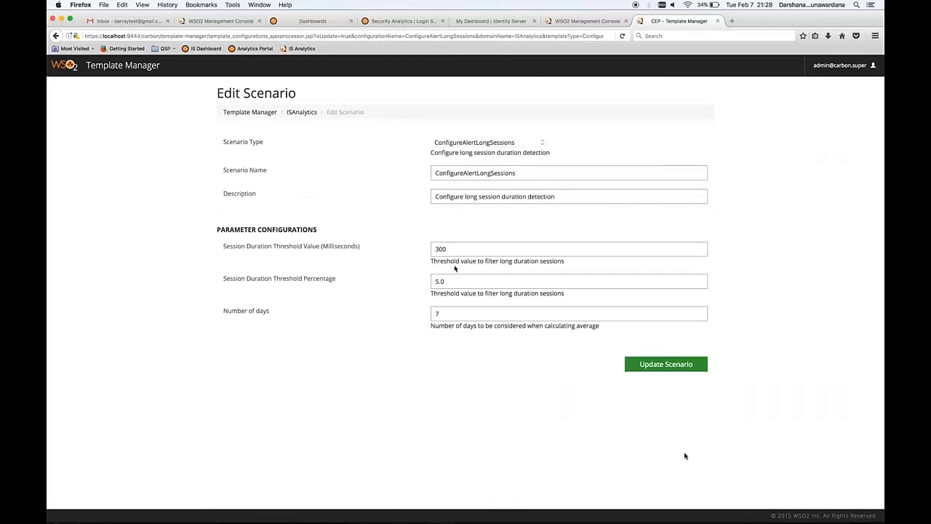
pyautogui.doubleClick(451, 282)
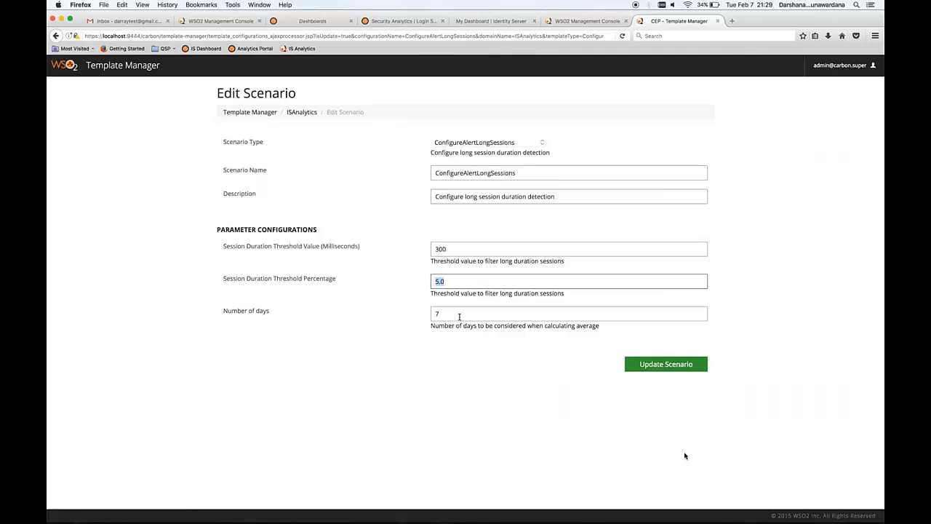
pyautogui.click(459, 316)
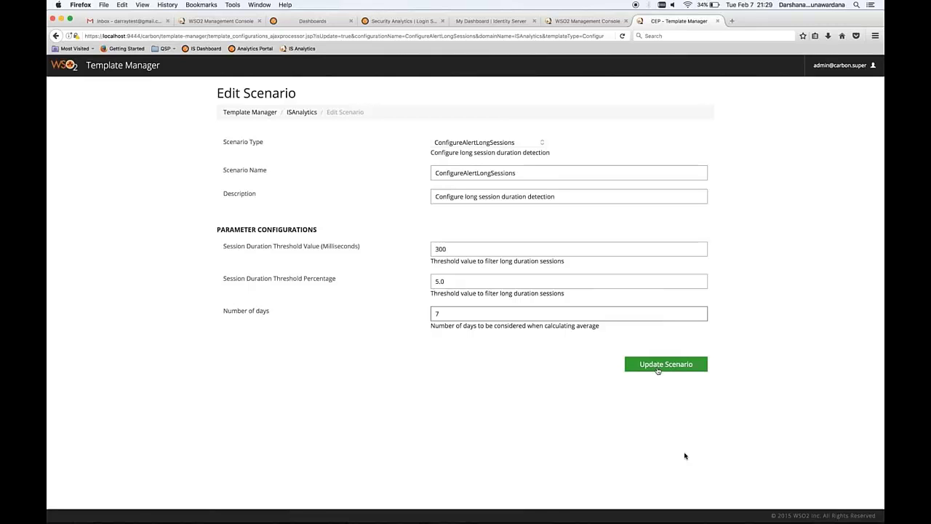
pyautogui.click(658, 370)
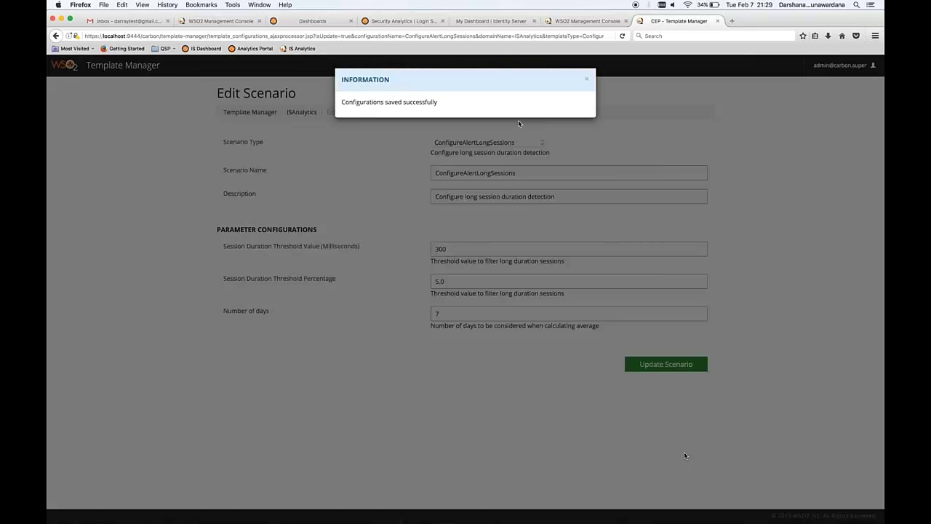
pyautogui.click(589, 82)
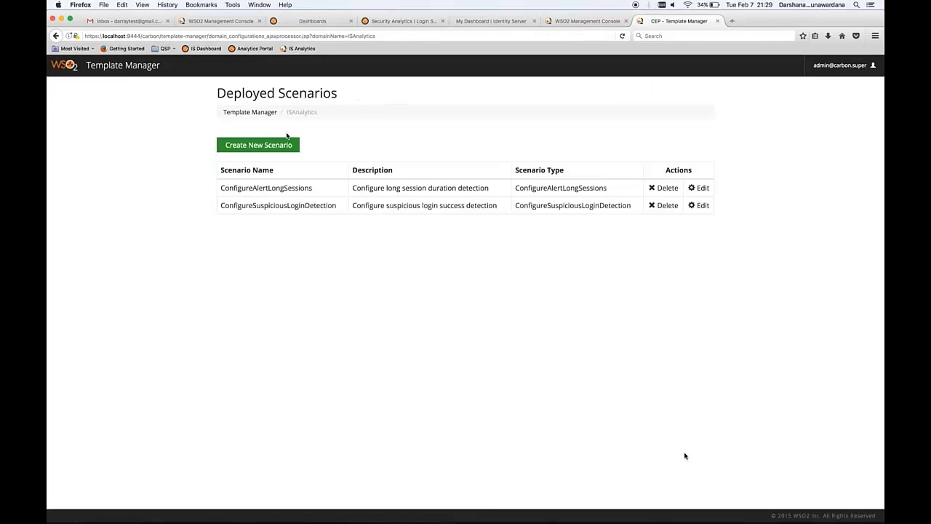
# - Re-save the EmailOnSessions scenario in the EmailNotifications domain
pyautogui.click(268, 143)
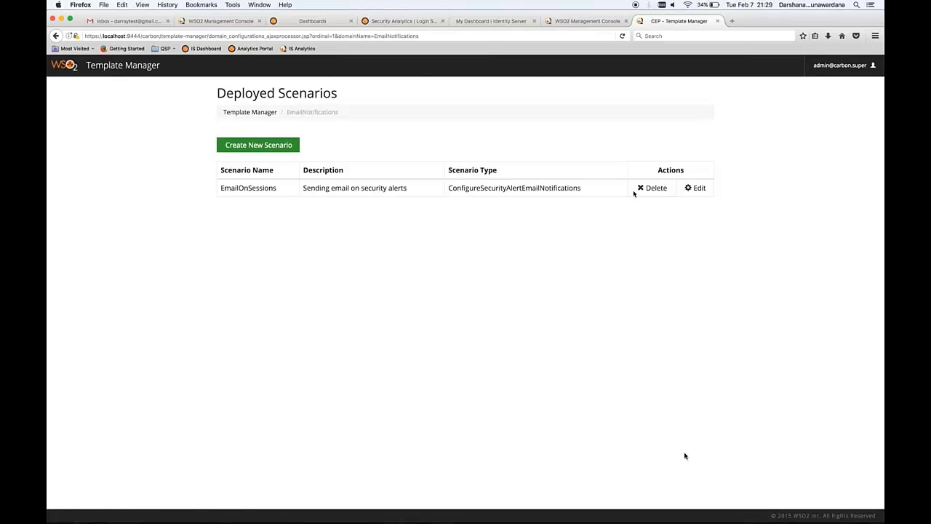
pyautogui.click(698, 188)
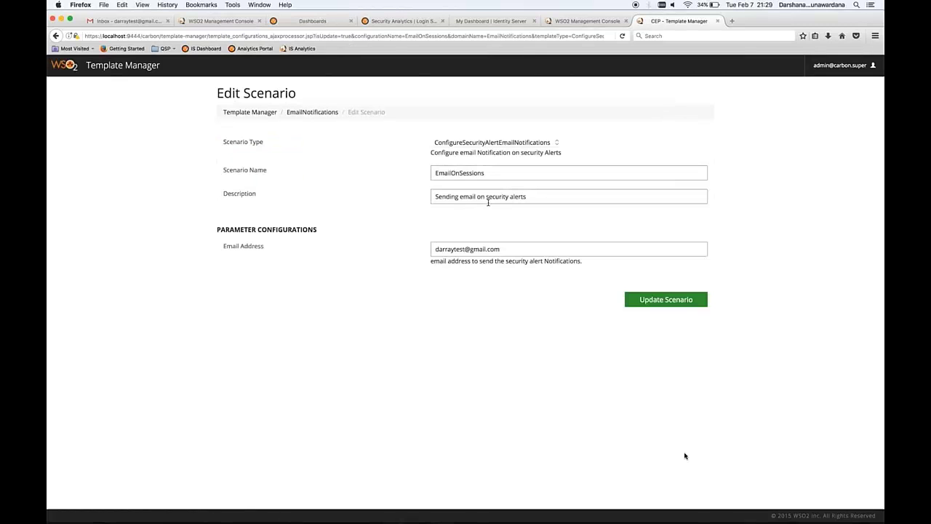
pyautogui.click(663, 304)
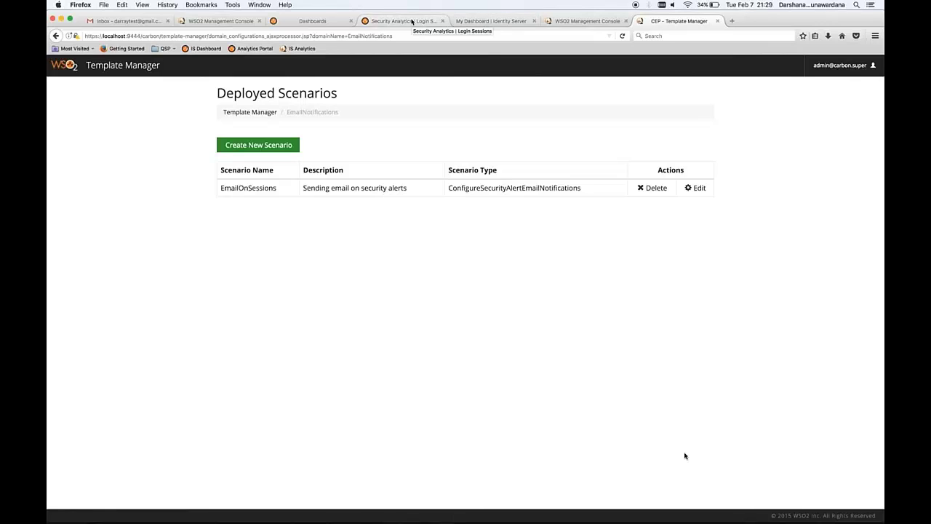
# - Back in Security Analytics, search the Login Sessions table by the test user's username
pyautogui.click(411, 21)
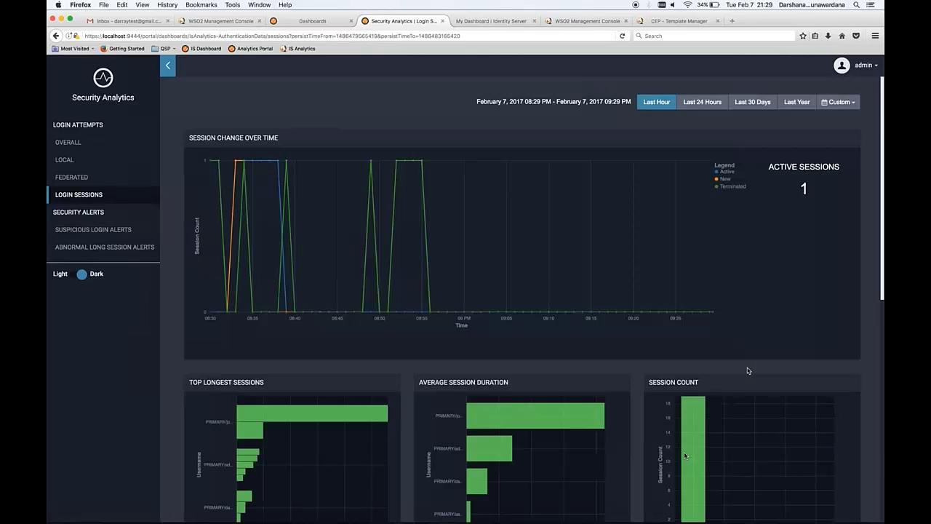
pyautogui.scroll(-3, 747, 370)
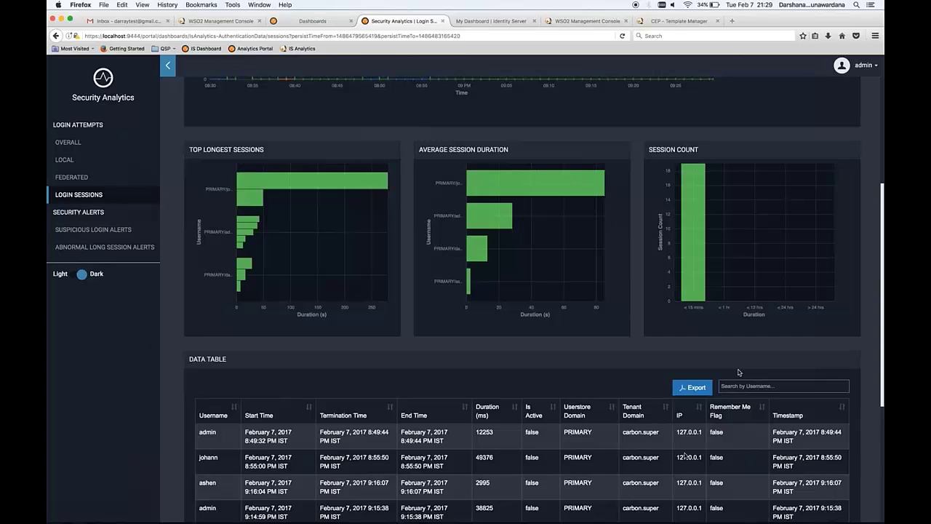
pyautogui.click(731, 386)
pyautogui.write('ash')
pyautogui.scroll(-1, 684, 456)
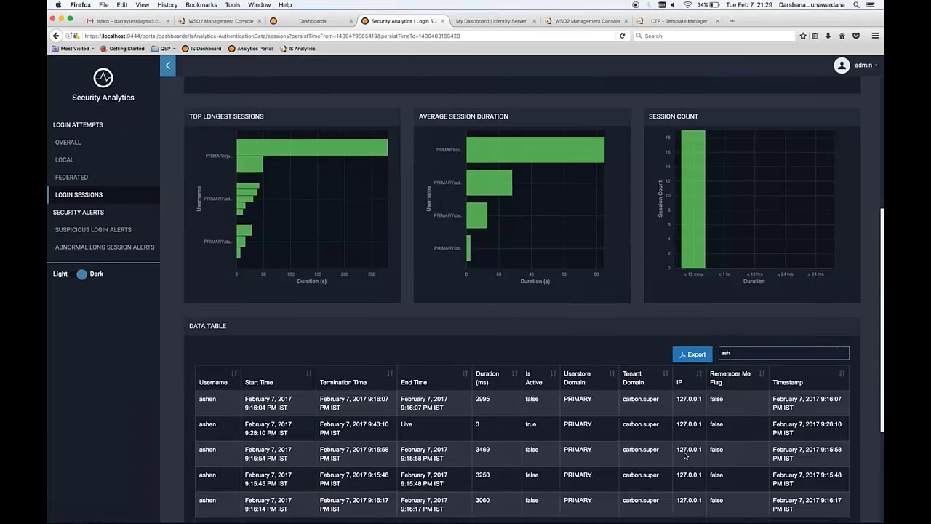
# - Finish the username search and inspect the user's five sessions in the table
pyautogui.write('en')
pyautogui.scroll(-2, 684, 456)
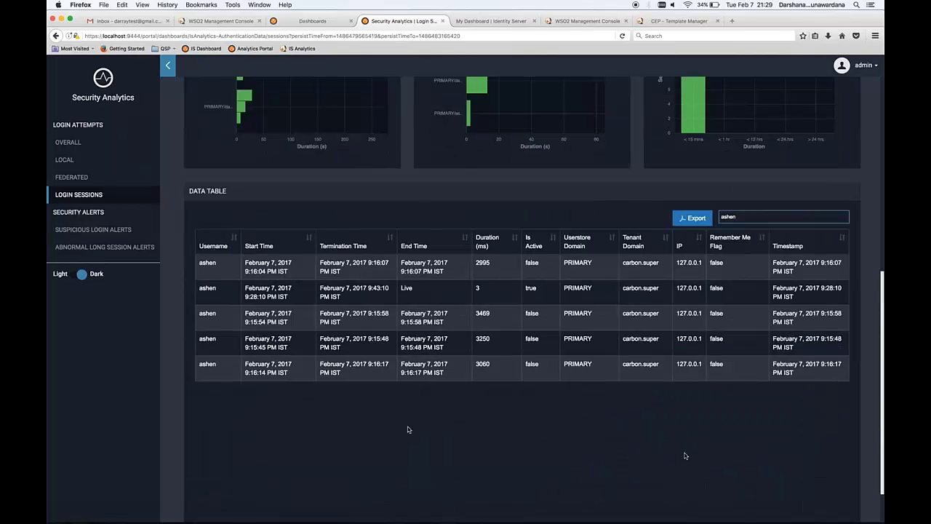
pyautogui.scroll(-1, 408, 430)
pyautogui.moveTo(404, 241); pyautogui.dragTo(472, 297)
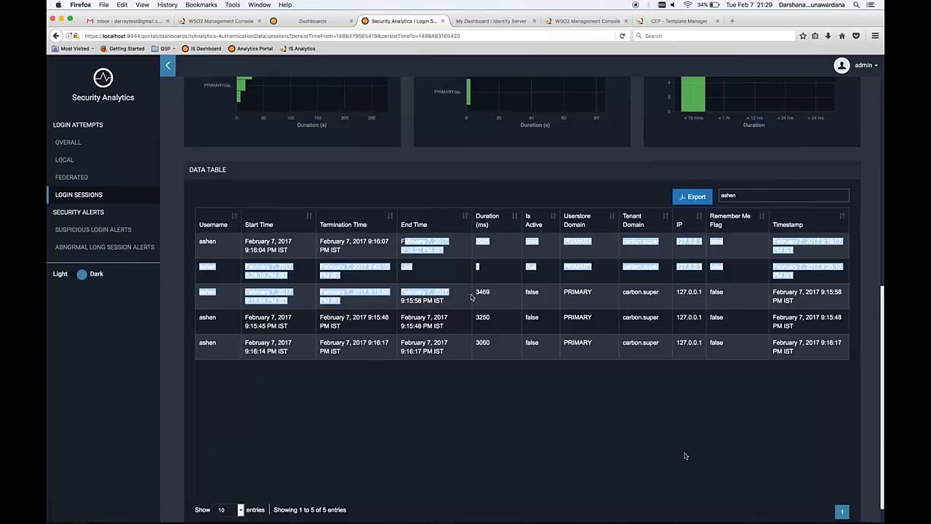
pyautogui.click(488, 312)
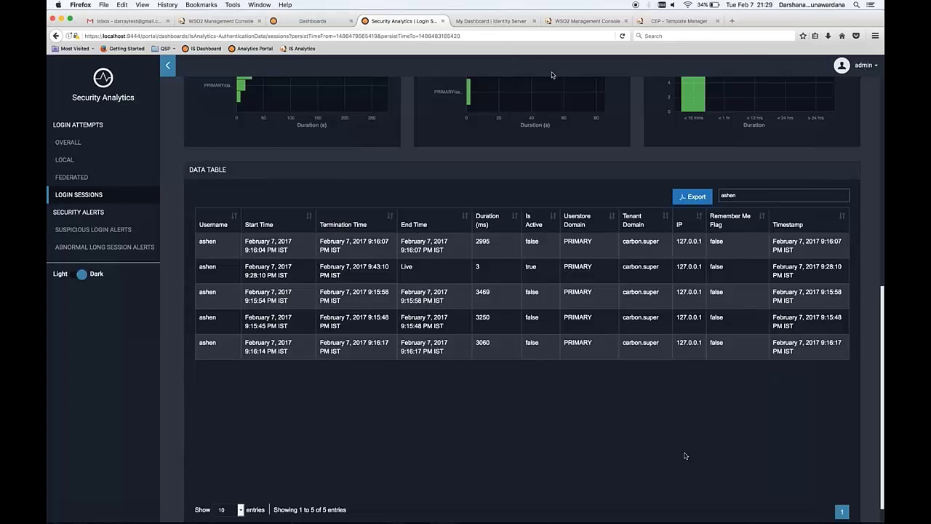
# - Sign the test user out of the Identity Server User Portal
pyautogui.click(498, 23)
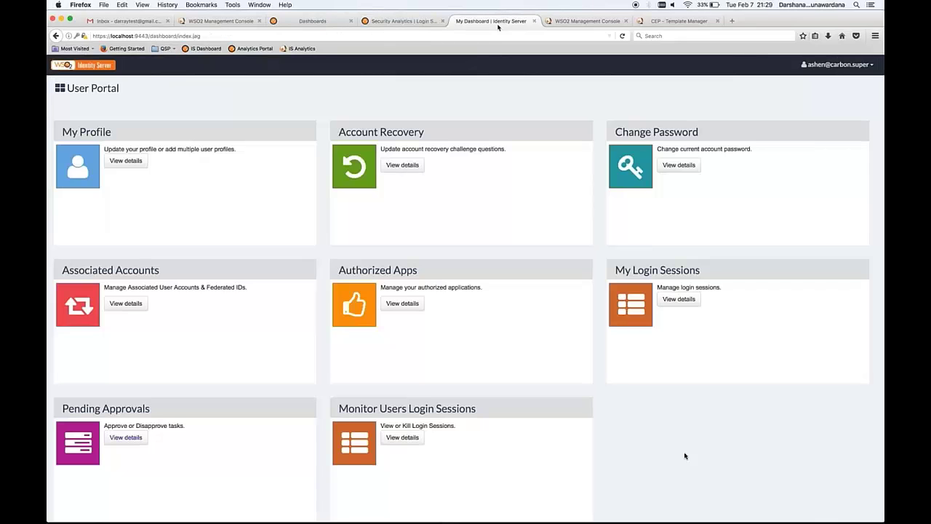
pyautogui.click(836, 64)
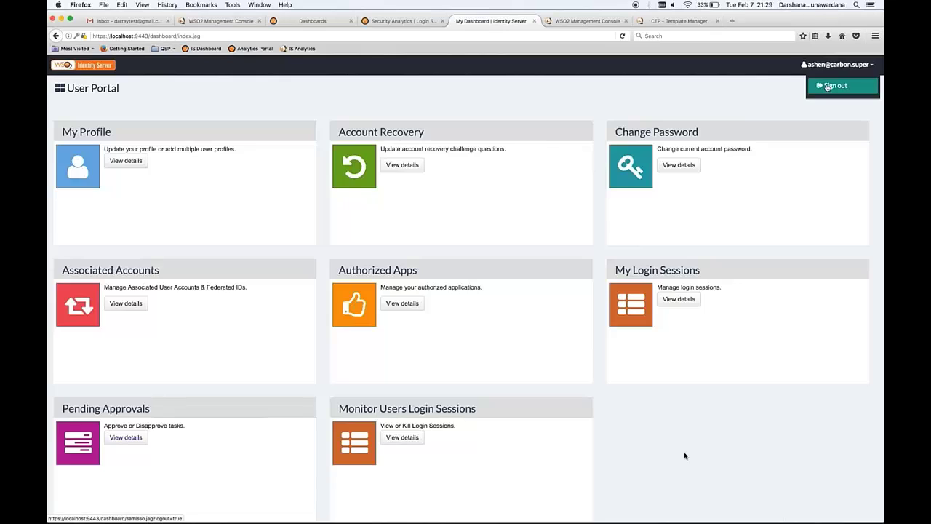
pyautogui.click(829, 86)
pyautogui.click(396, 21)
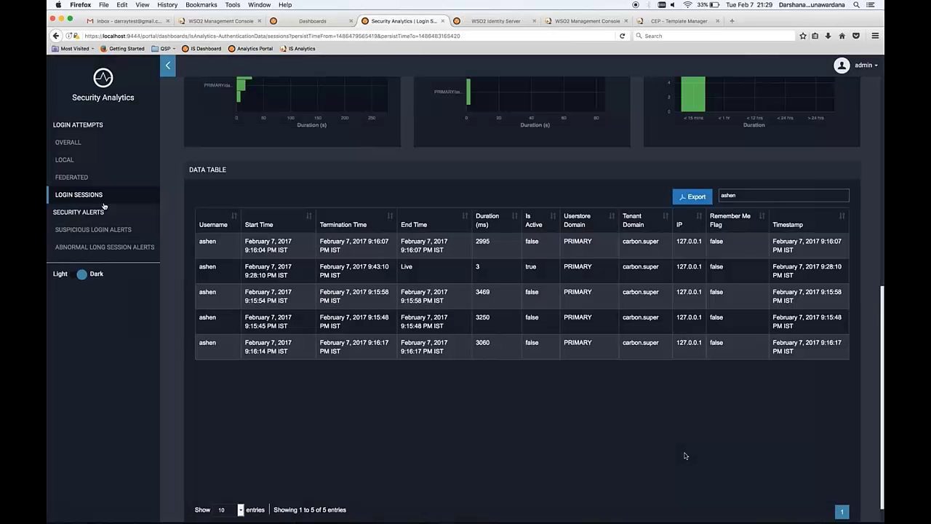
# - Reload Login Sessions, re-search the user, then view the new abnormal long session alert
pyautogui.click(101, 202)
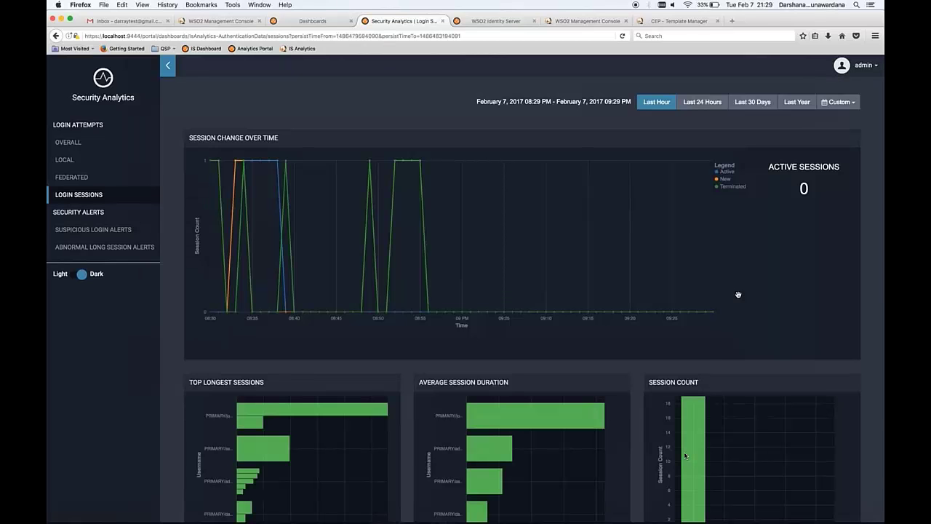
pyautogui.scroll(-5, 738, 294)
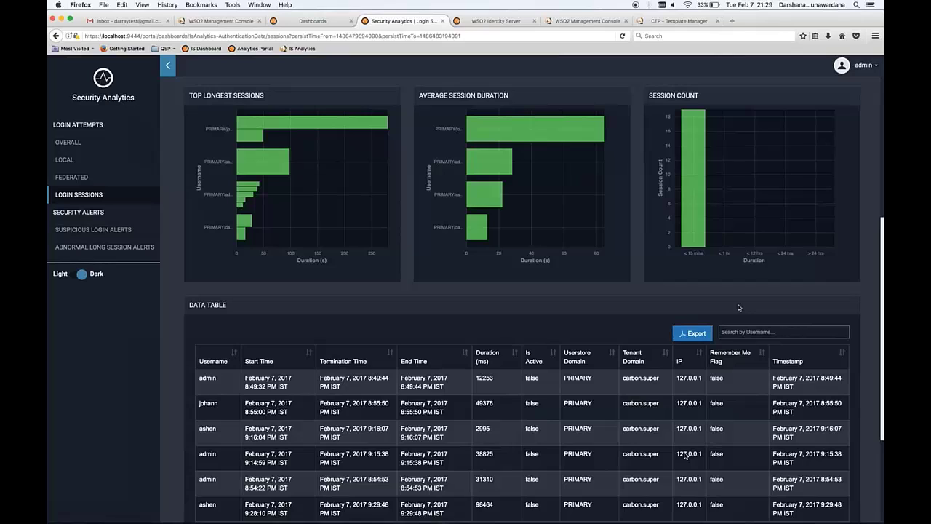
pyautogui.click(782, 331)
pyautogui.write('ashen')
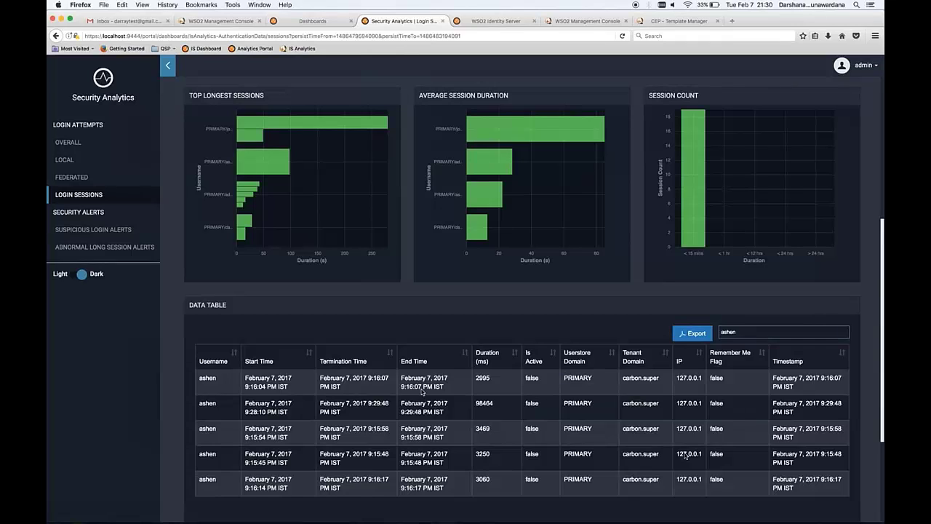
pyautogui.click(90, 212)
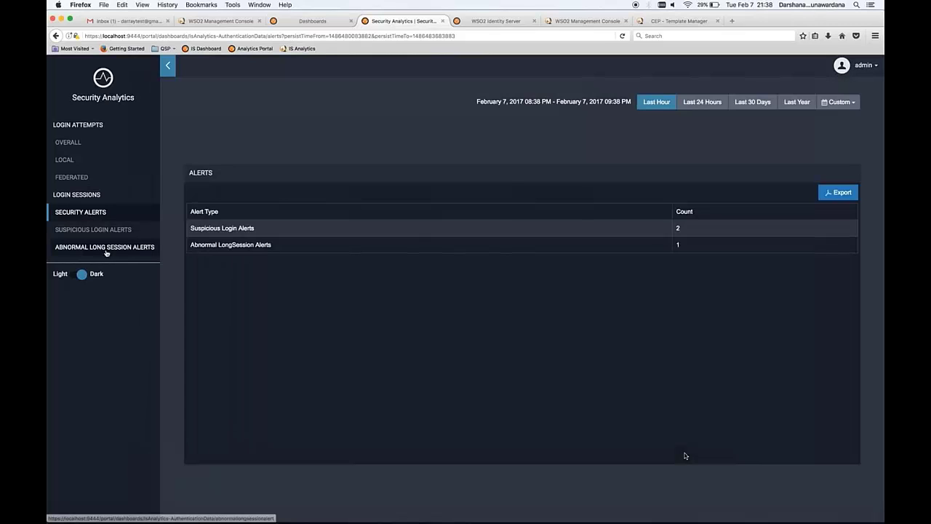
pyautogui.click(106, 247)
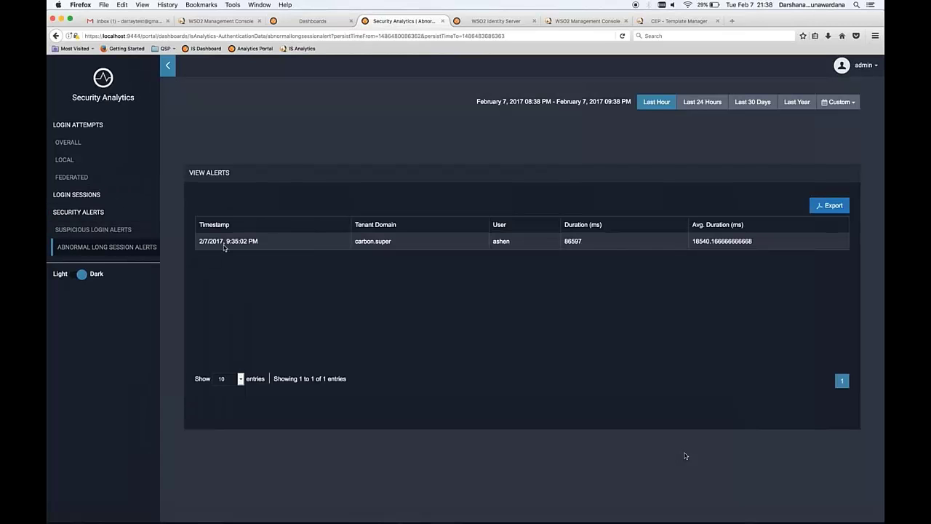
# - Read the Gmail alert email about the 86597 ms abnormal long session, Severity 3
pyautogui.click(145, 22)
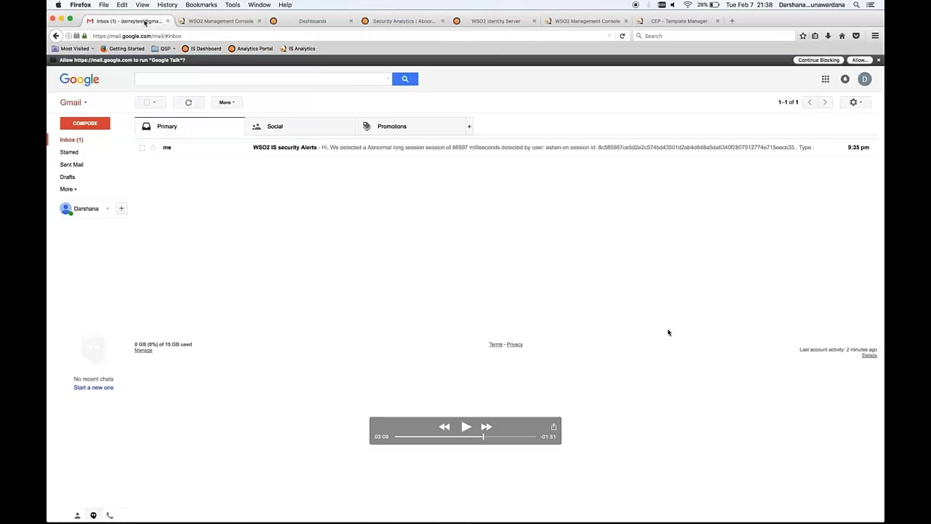
pyautogui.press('space')
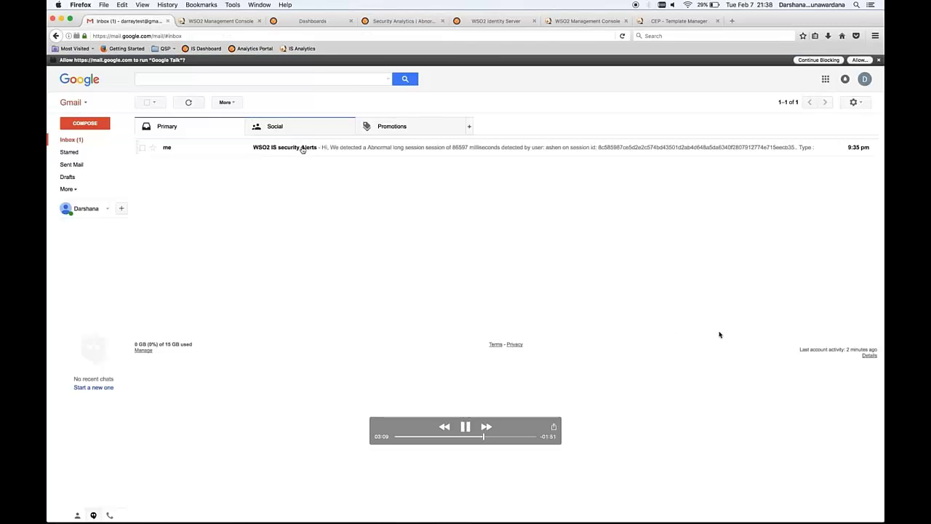
pyautogui.press('space')
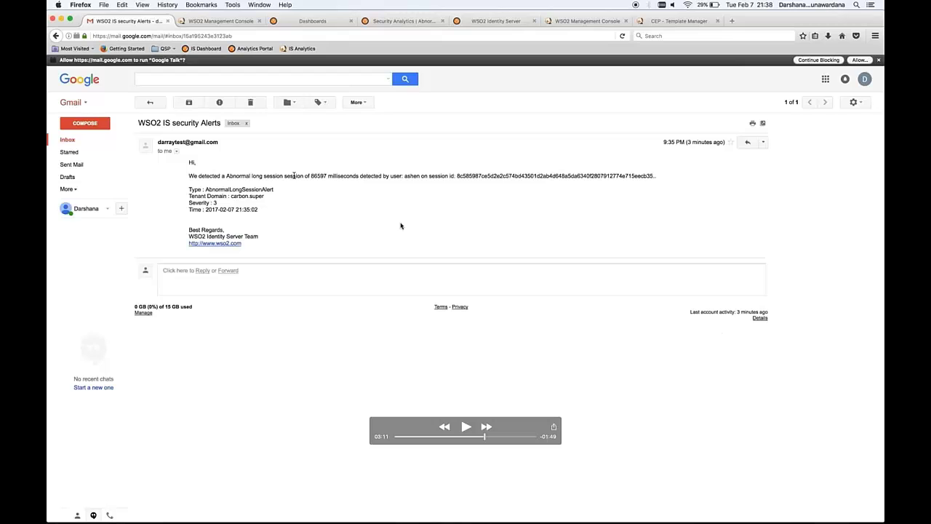
pyautogui.press('space')
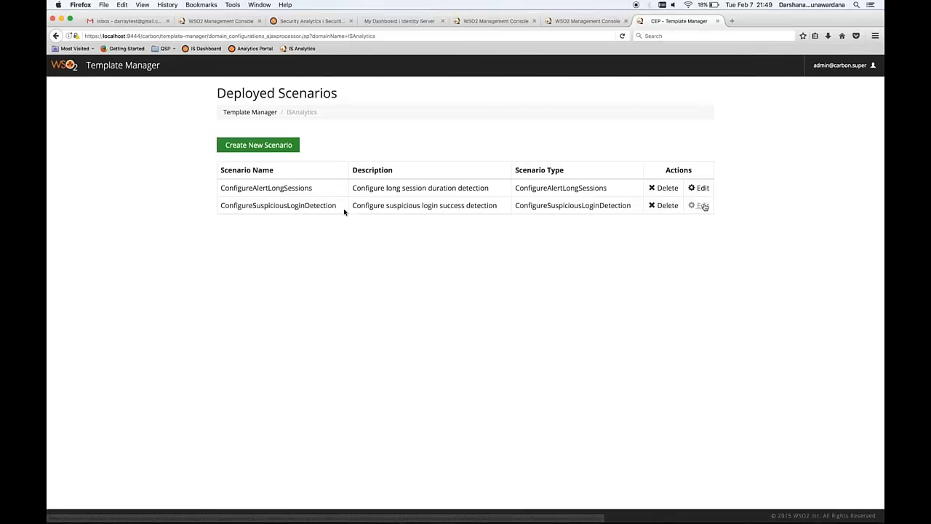
# - Save ConfigureSuspiciousLoginDetection with Minimum Login Failures 2 and Time Duration 2 minutes
pyautogui.doubleClick(449, 249)
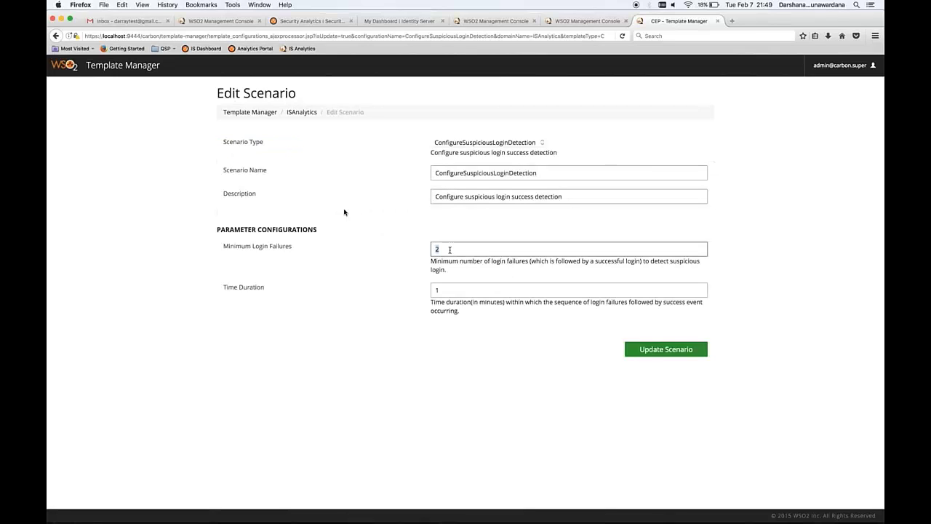
pyautogui.doubleClick(458, 283)
pyautogui.write('2')
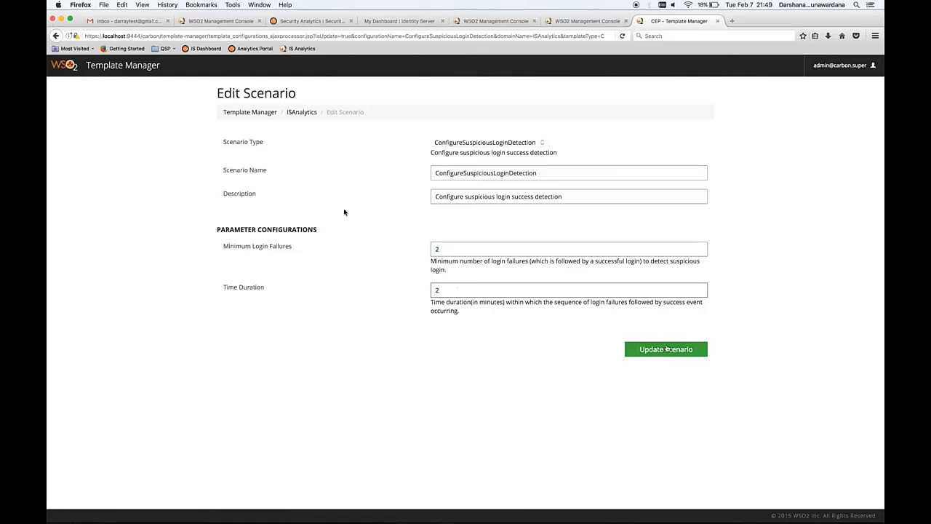
pyautogui.click(667, 349)
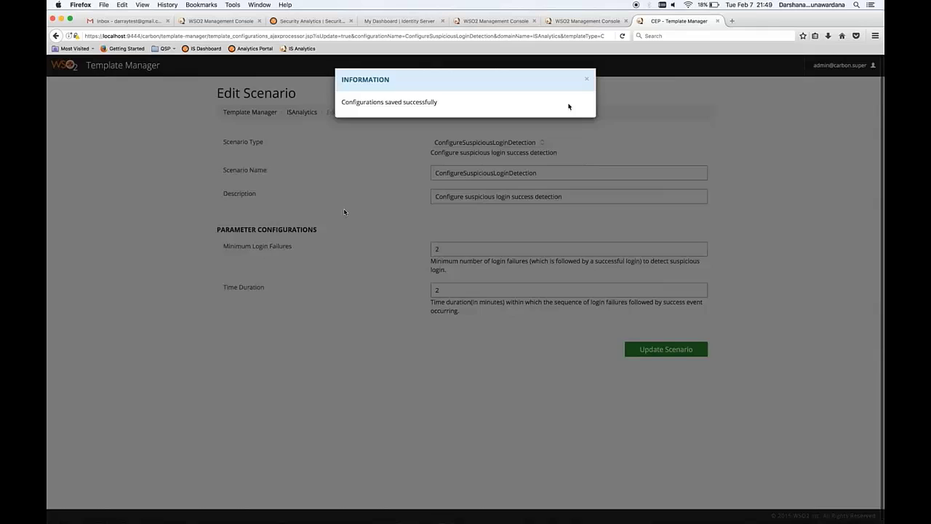
pyautogui.click(626, 100)
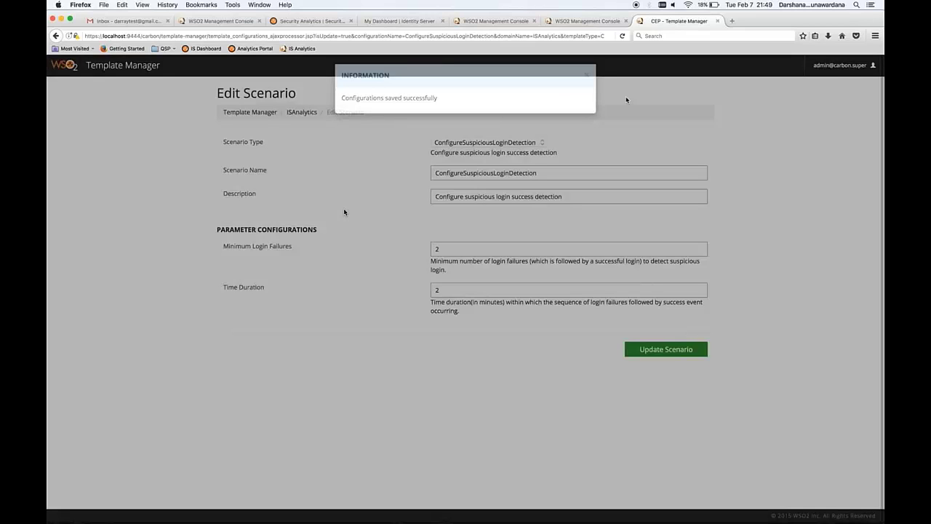
pyautogui.click(626, 100)
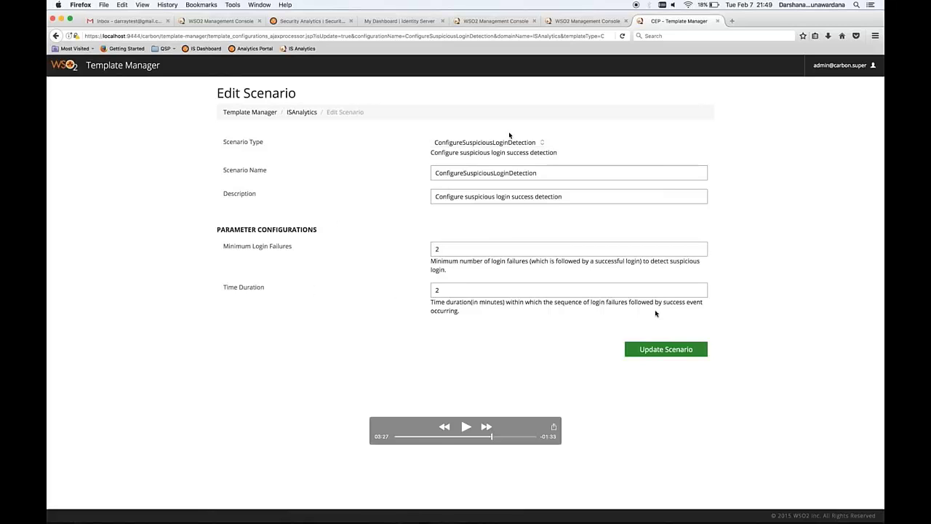
pyautogui.press('space')
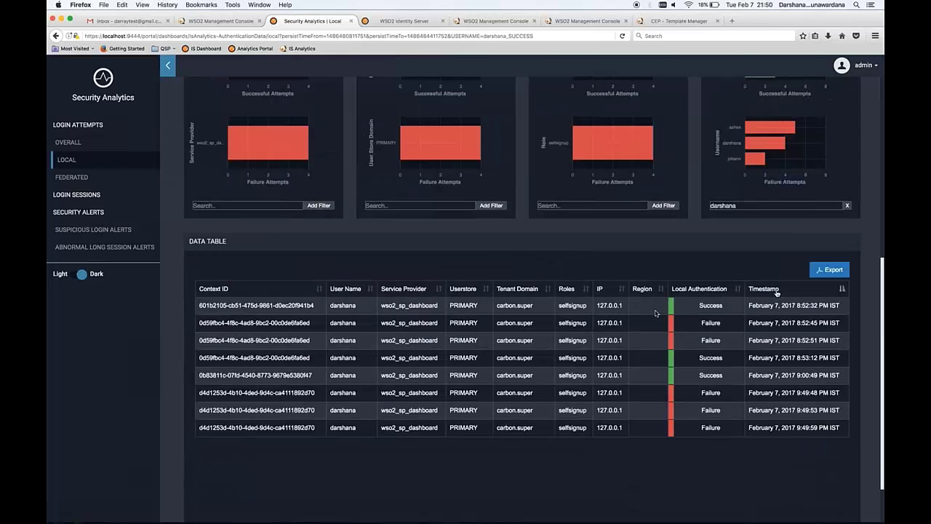
# - Filter Local Login Attempts to the test user's attempts and sort the table by Timestamp
pyautogui.click(431, 19)
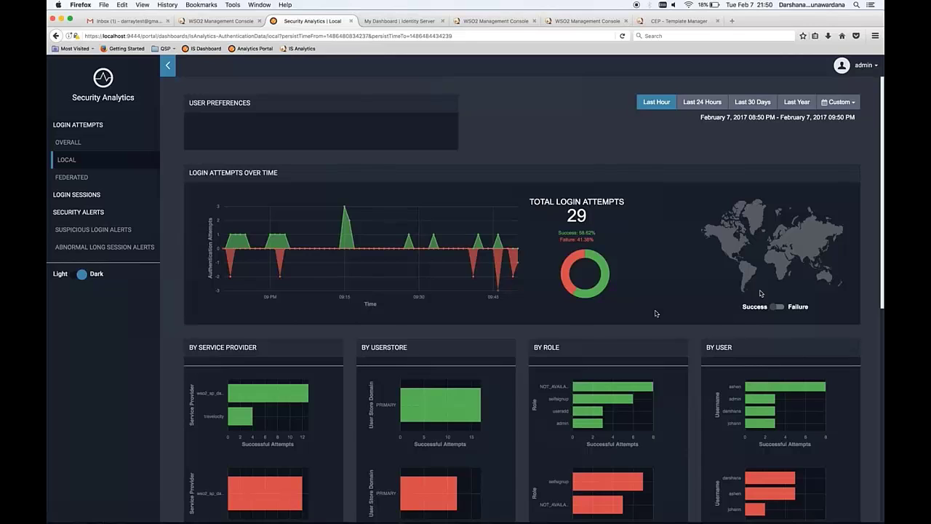
pyautogui.scroll(-3, 656, 314)
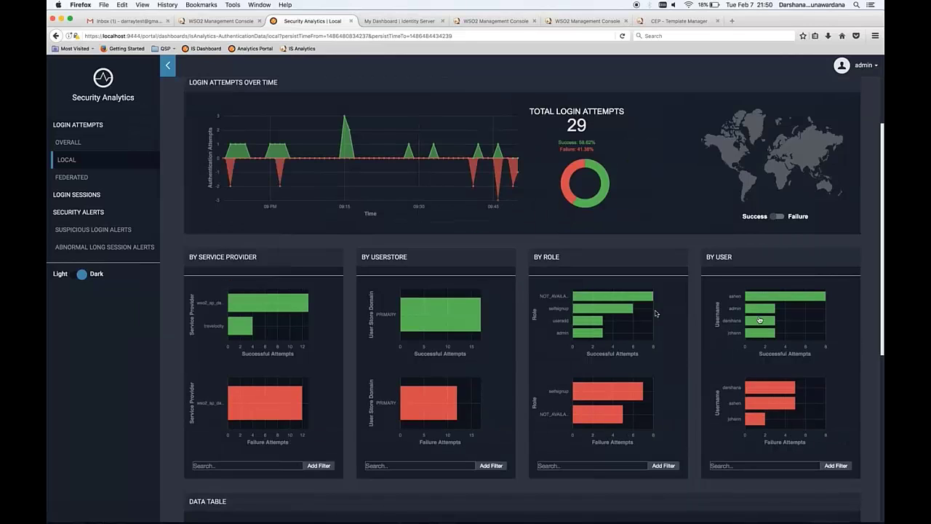
pyautogui.click(760, 320)
pyautogui.scroll(-5, 801, 349)
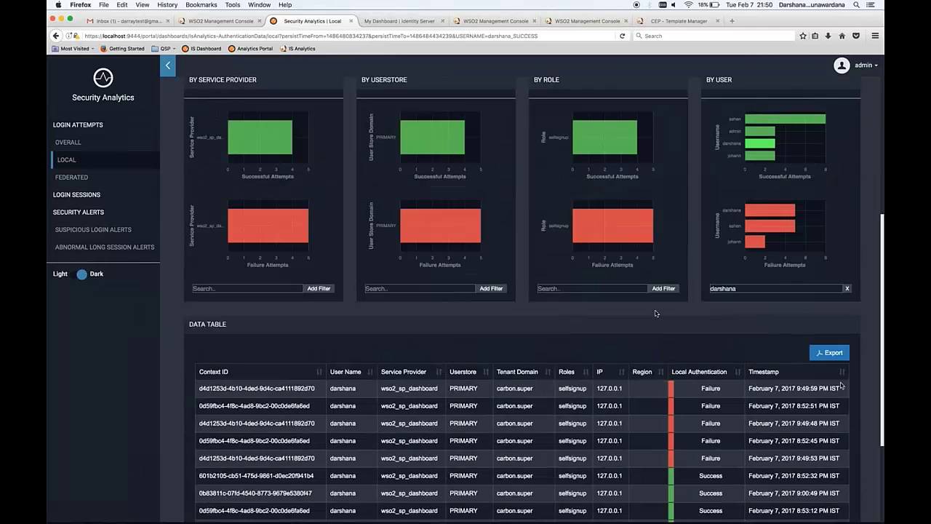
pyautogui.click(841, 371)
# - Open Suspicious Login Alerts to find the new 9:50:26 PM alert among four
pyautogui.scroll(-3, 841, 385)
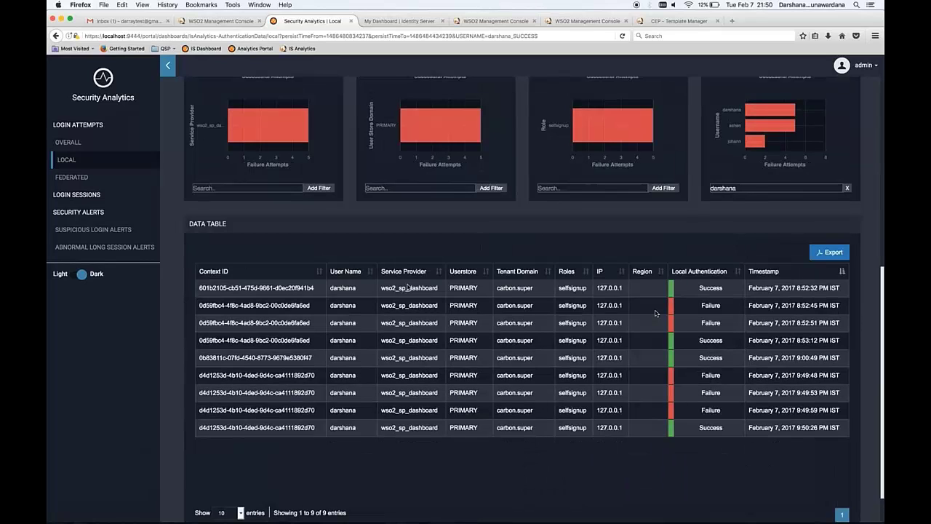
pyautogui.click(80, 211)
pyautogui.click(109, 230)
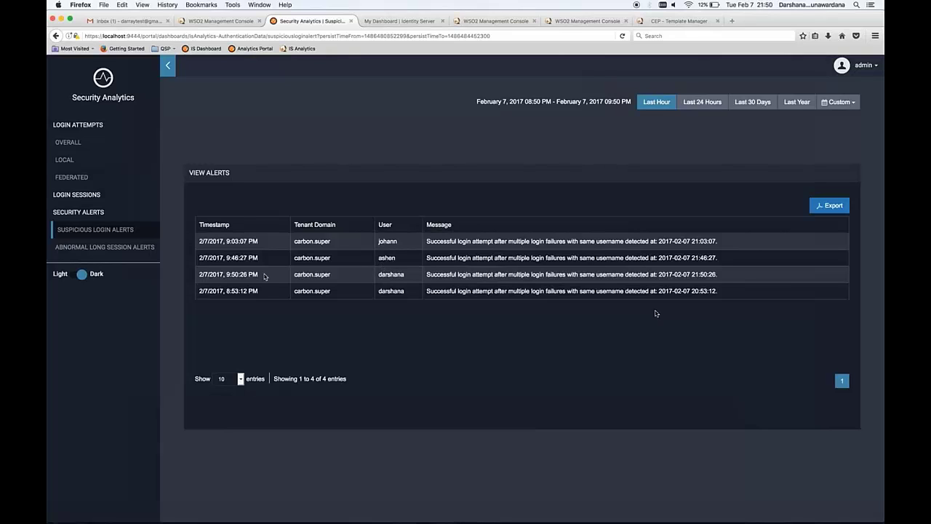
pyautogui.moveTo(265, 276); pyautogui.dragTo(236, 272)
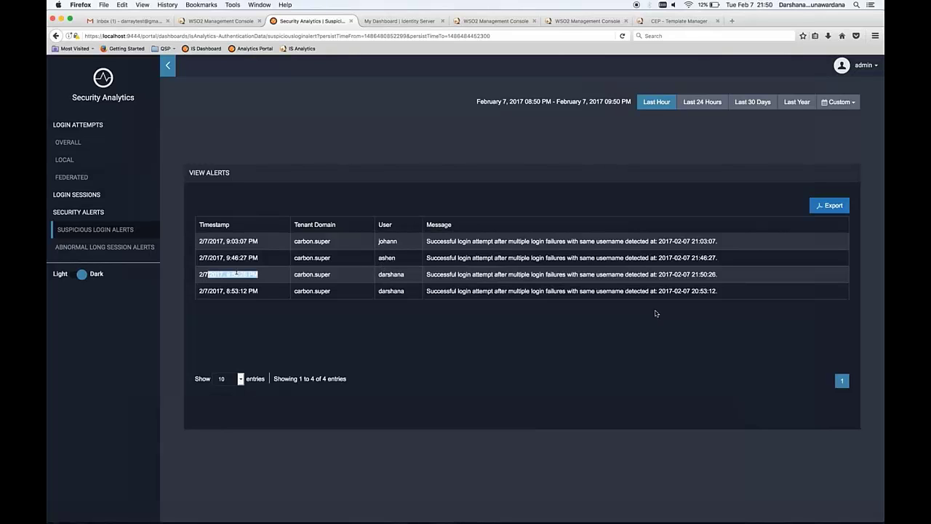
pyautogui.tripleClick(486, 276)
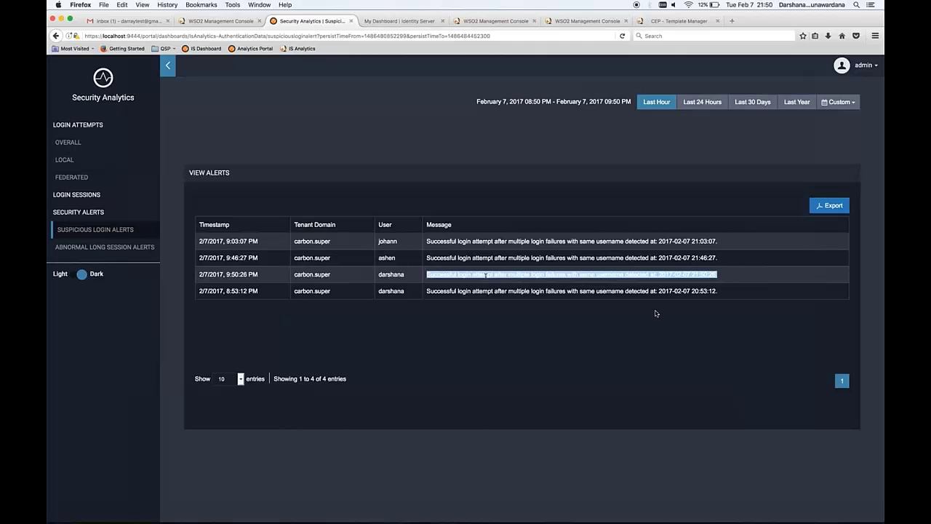
# - Read the 21:50:26 Severity 1 suspicious login alert email, then return to the IS 6.0 roadmap slide
pyautogui.click(116, 21)
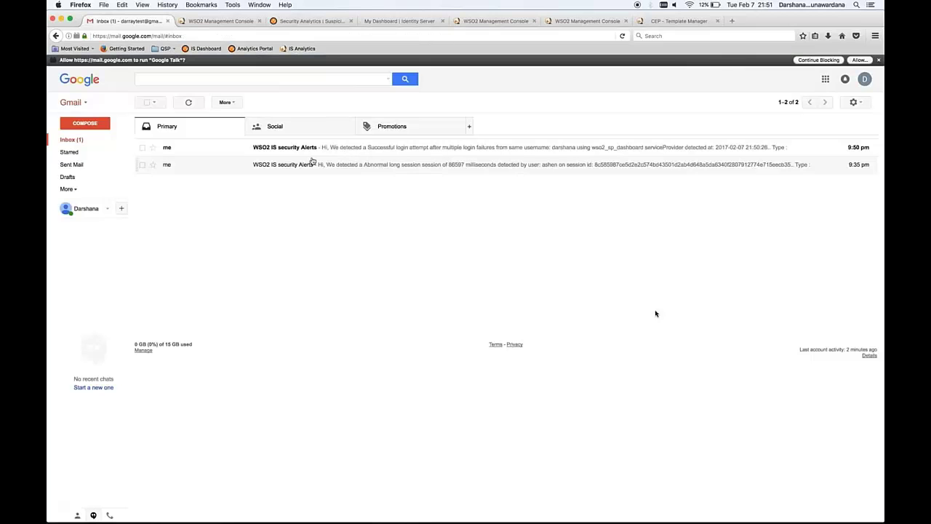
pyautogui.click(317, 148)
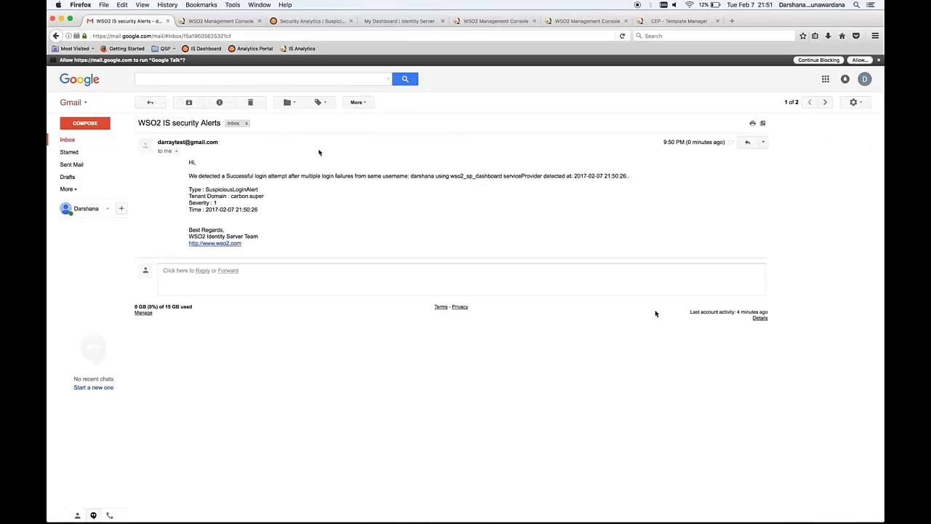
pyautogui.moveTo(574, 175); pyautogui.dragTo(623, 175)
pyautogui.click(358, 185)
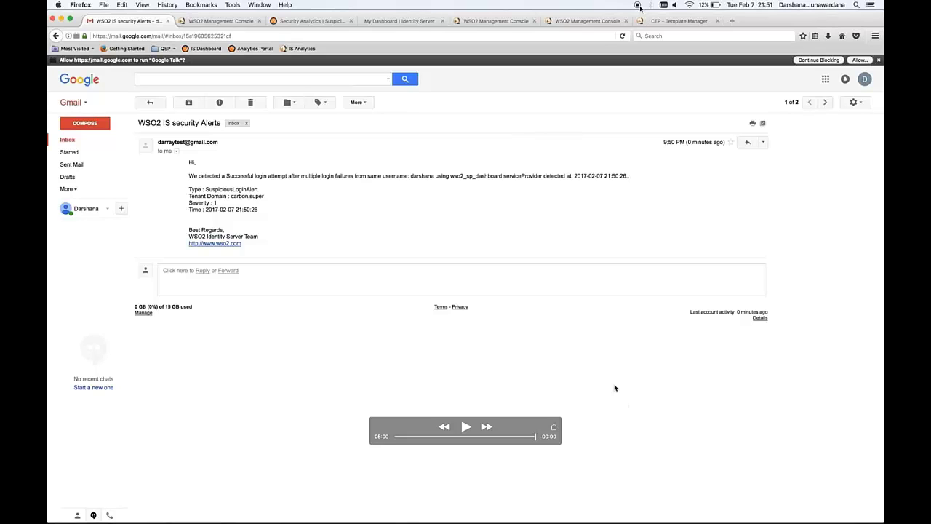
pyautogui.hotkey('ctrl', 'Left')
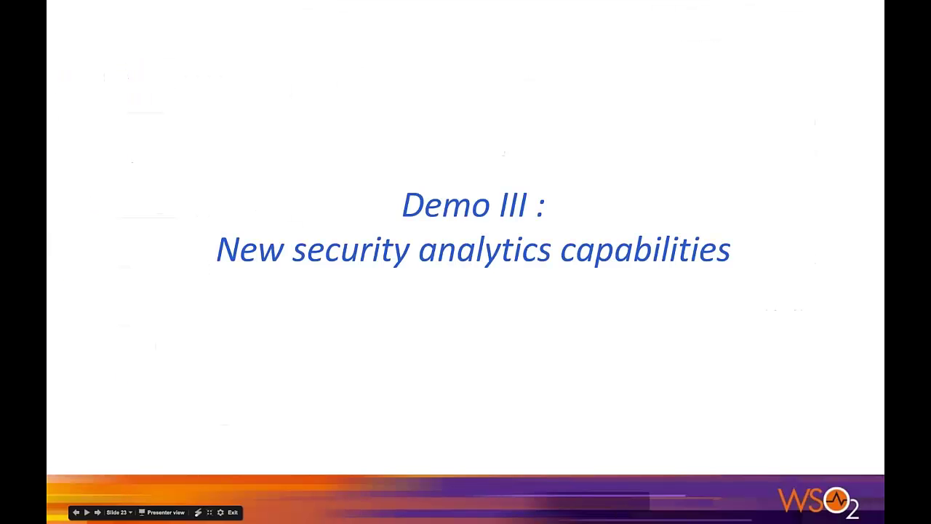
pyautogui.press('Right')
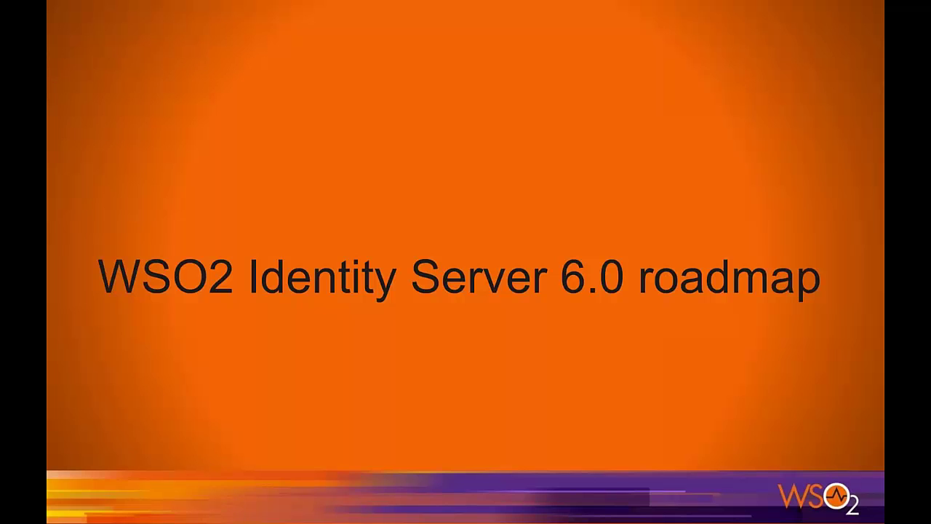
# - Advance to the IS 6.0.0 Roadmap slide listing C5 migration and user-store separation plans
pyautogui.press('Right')
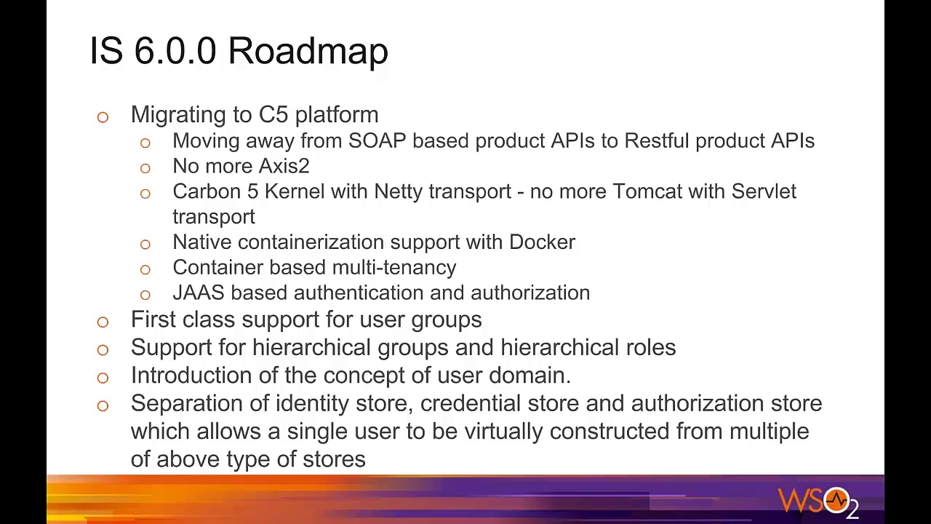